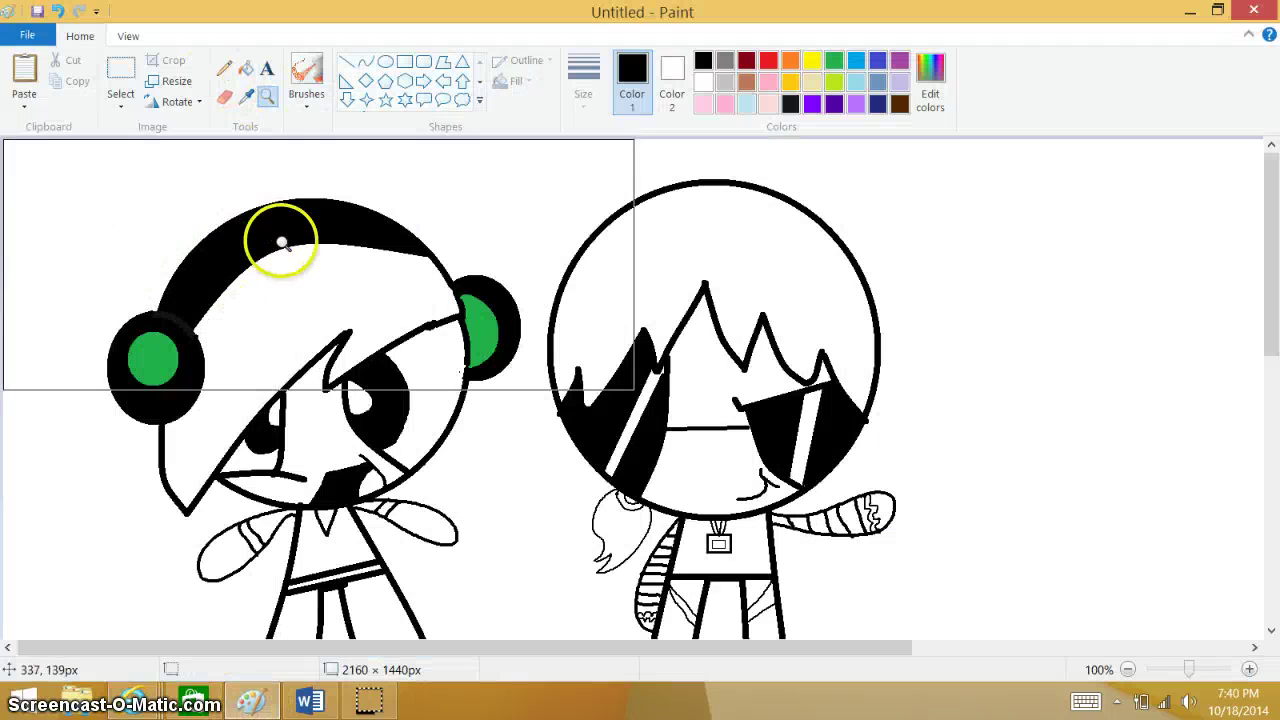
Fill the headphone character's hair with dark brown and the face with light pink
left_click(245, 67)
left_click(899, 104)
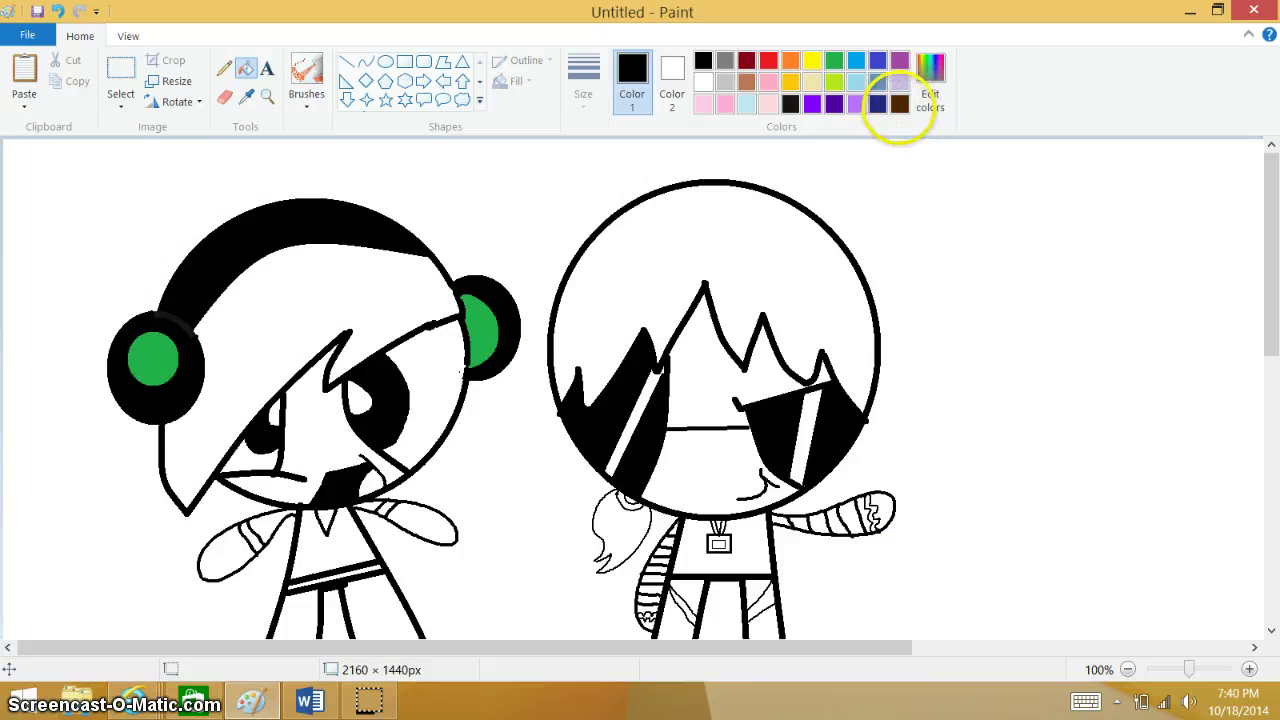
left_click(365, 304)
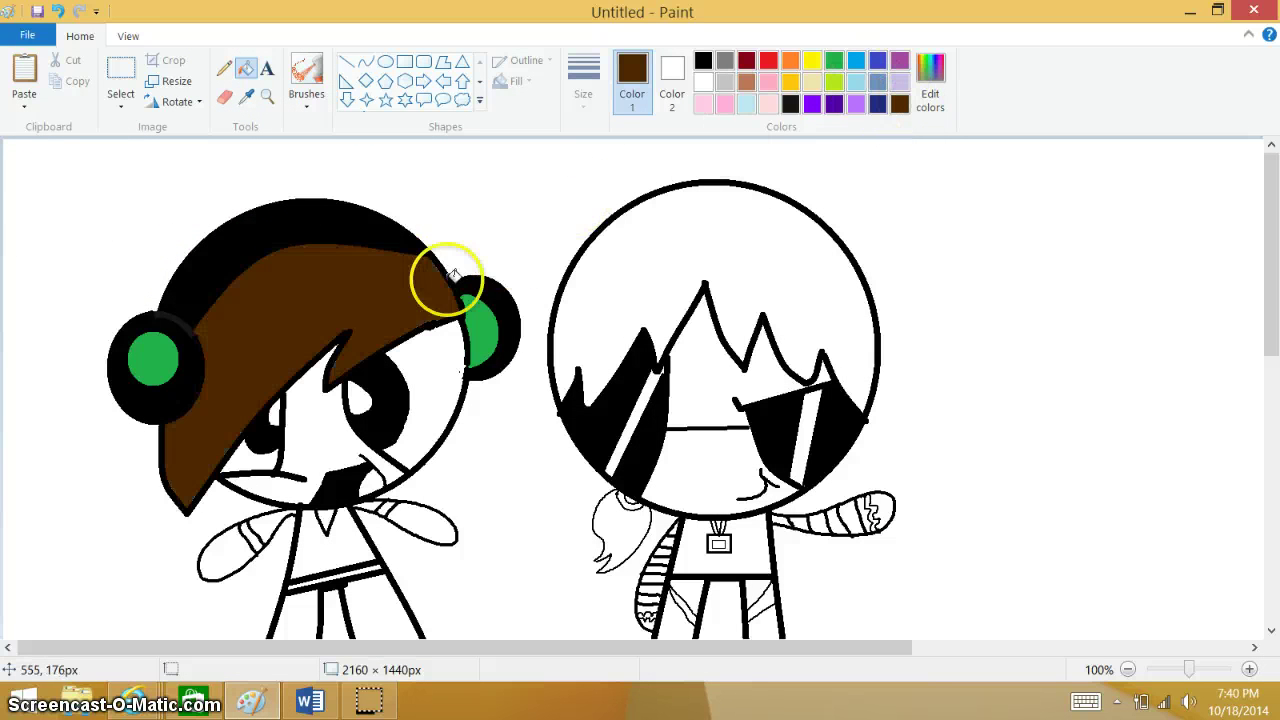
scroll(1268, 347, "down", 3)
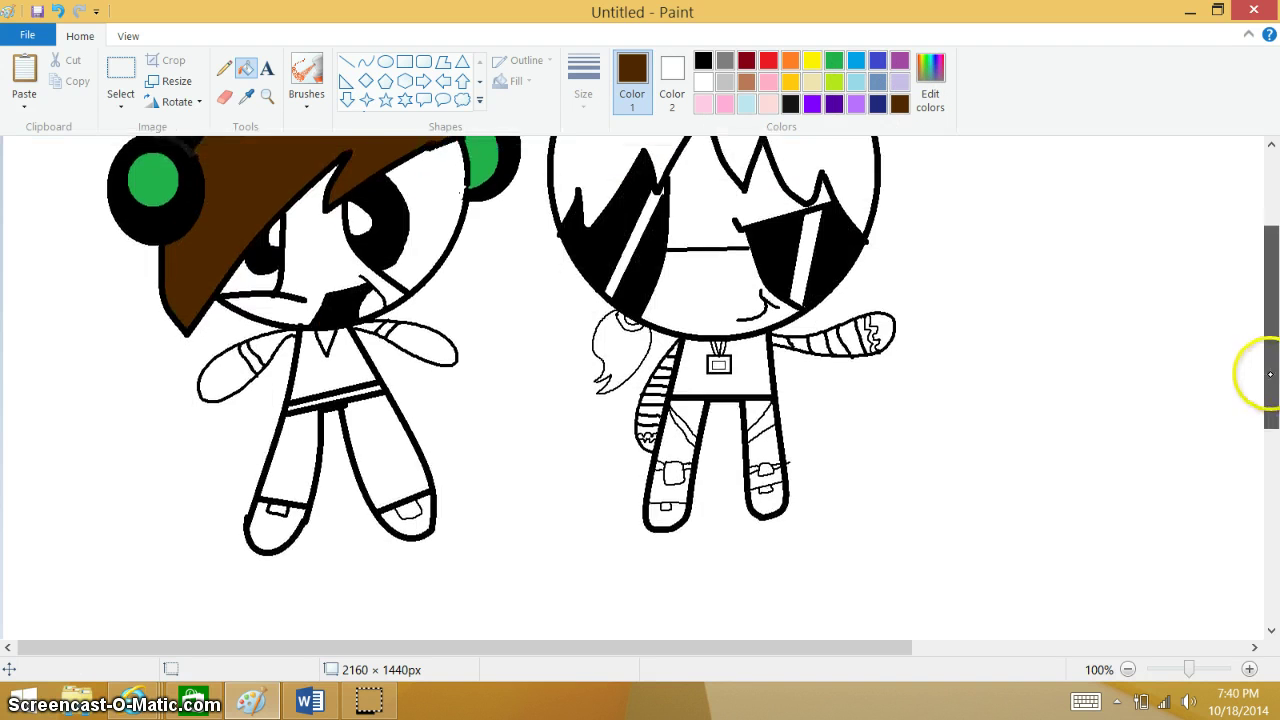
left_click(772, 103)
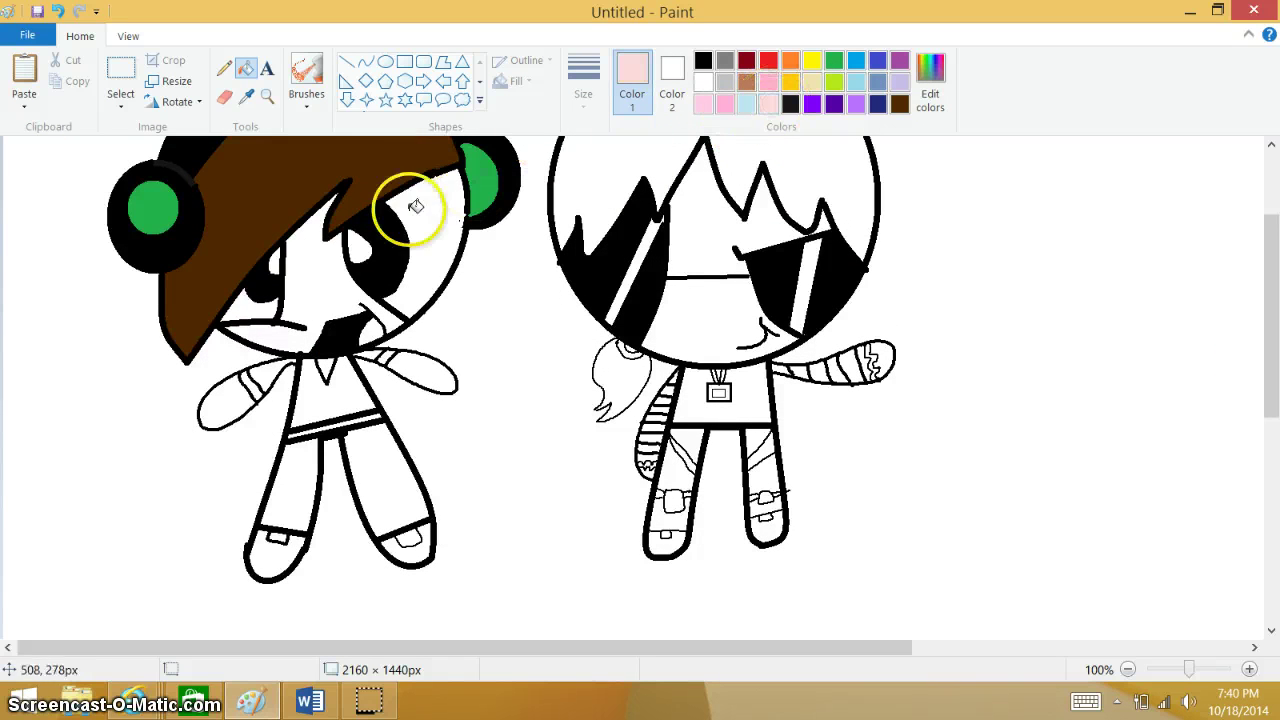
left_click(330, 283)
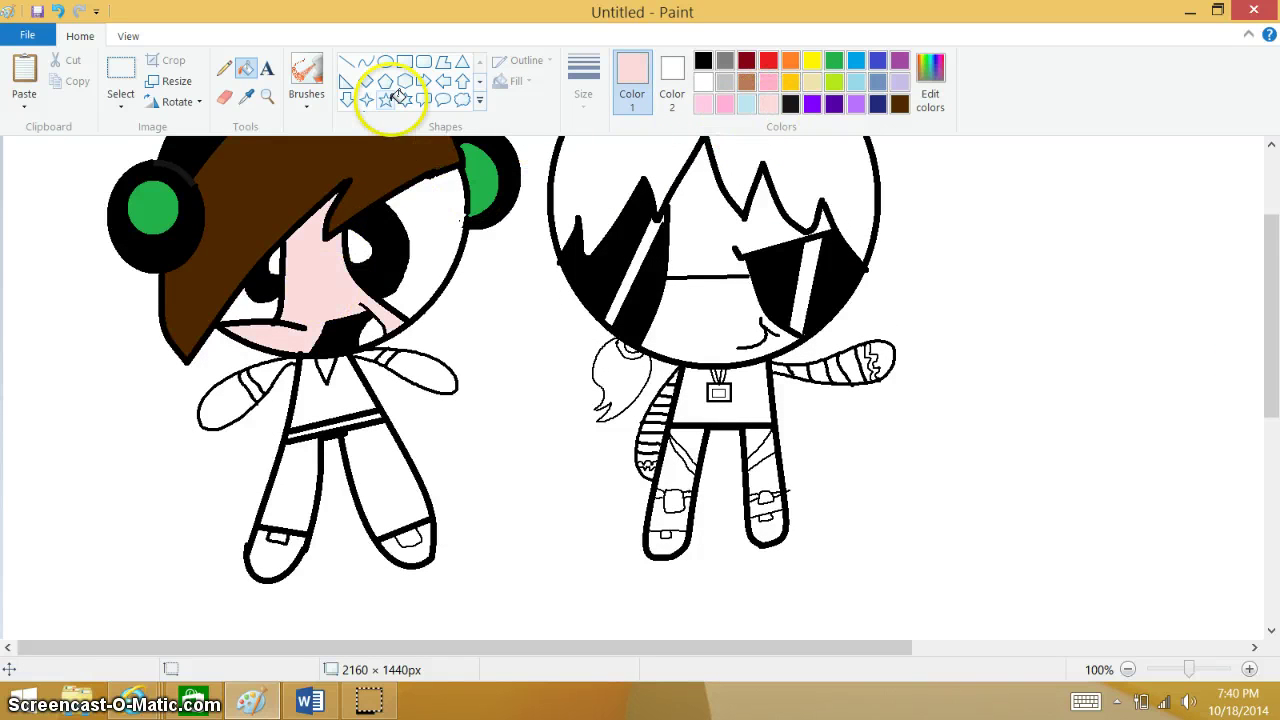
Draw a red Pencil curve through the white of the headphone character's larger eye, from the hairline to the lower lid
left_click(267, 96)
left_click(387, 236)
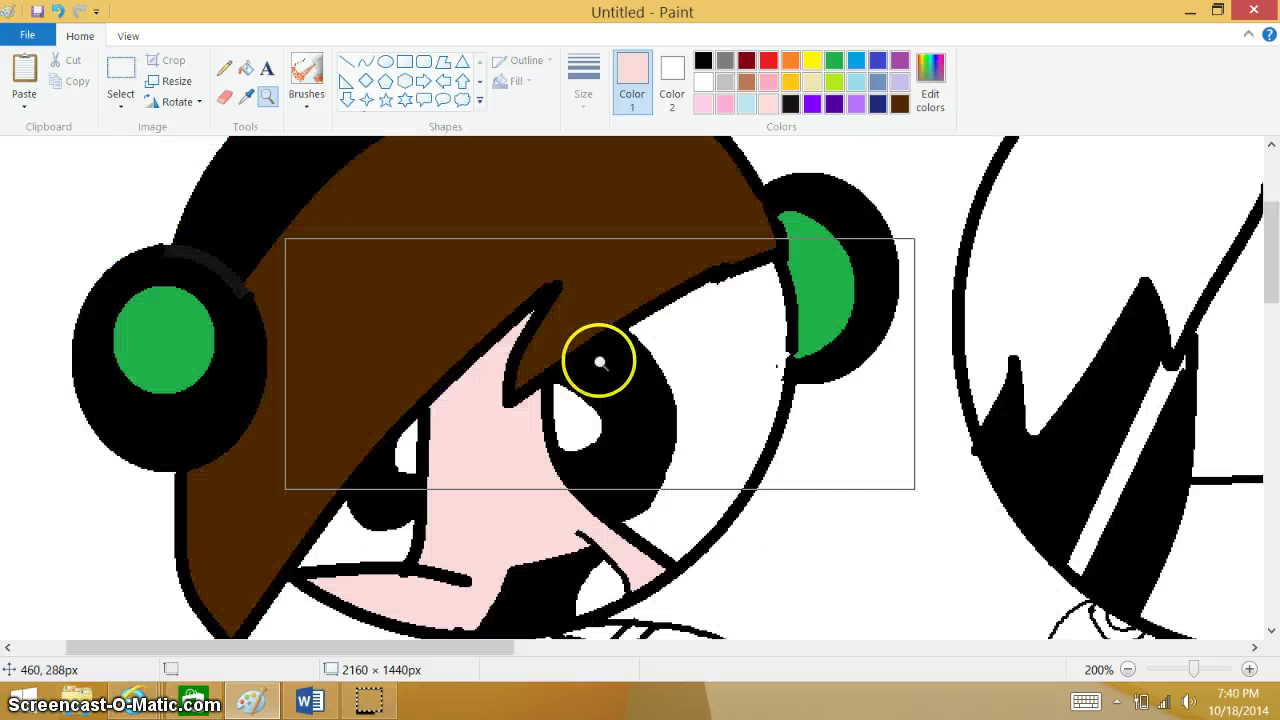
left_click(224, 68)
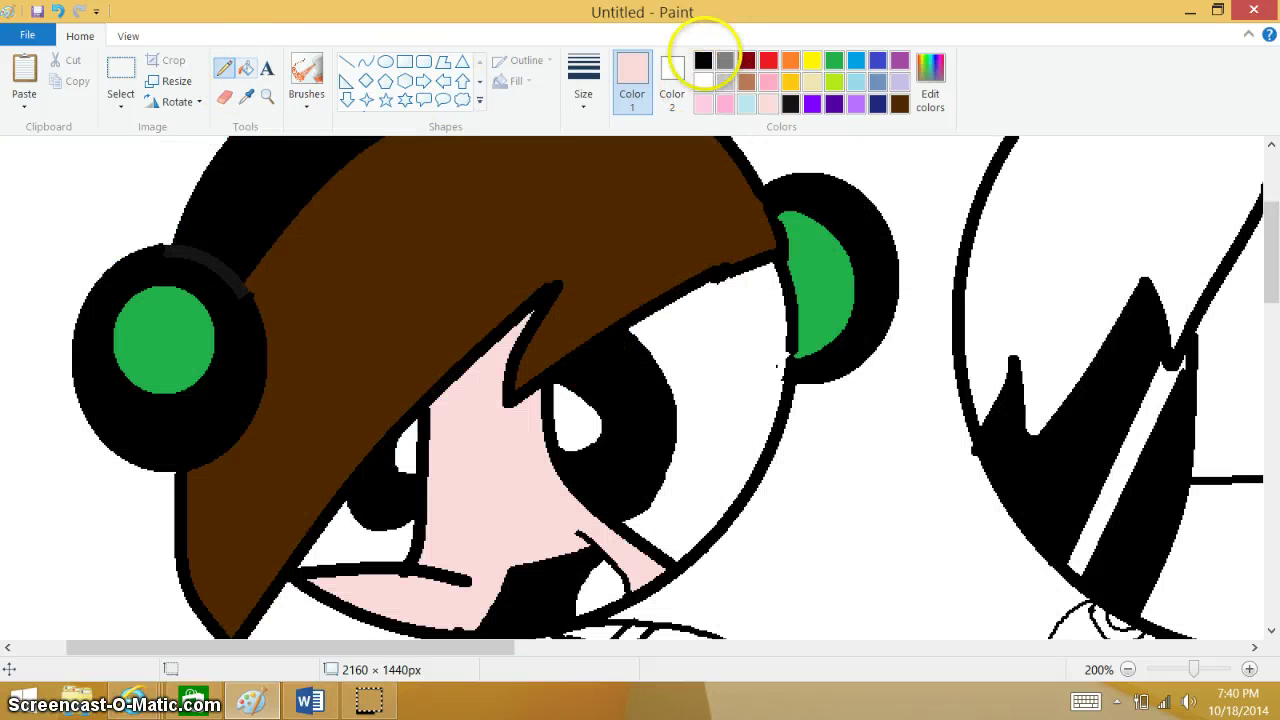
left_click(768, 61)
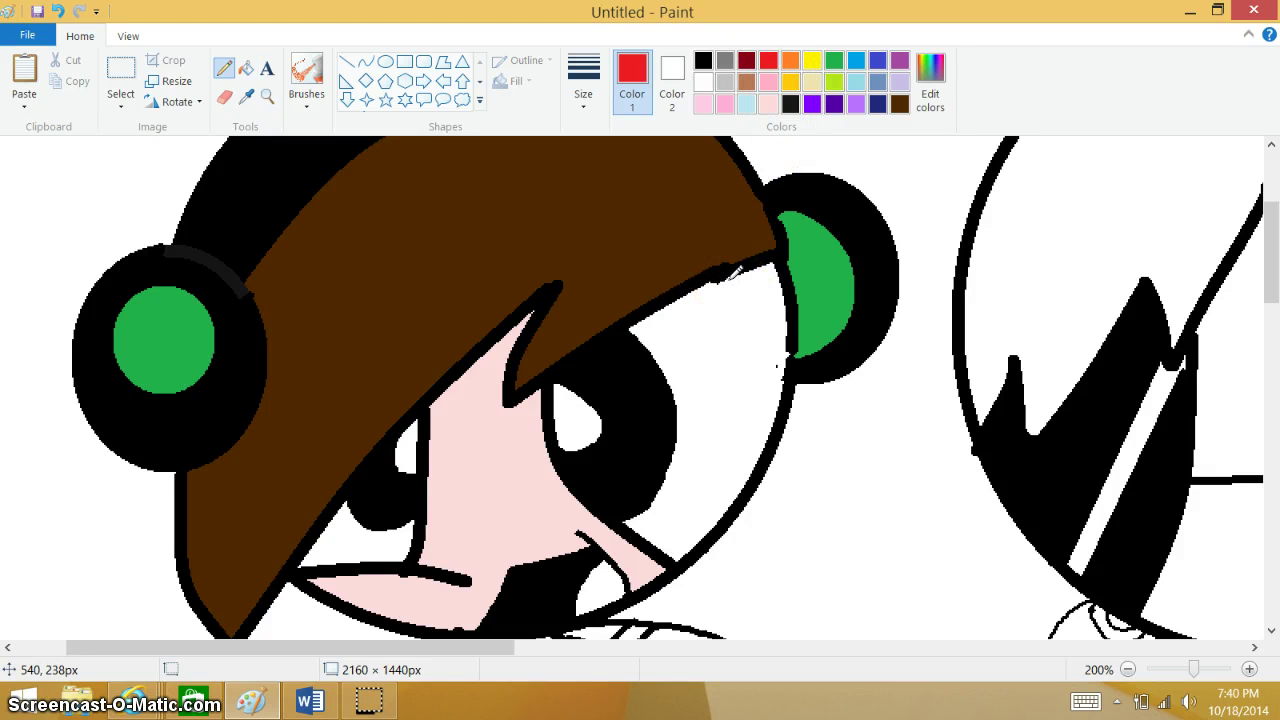
mouse_move(729, 280)
left_mouse_down()
mouse_move(740, 329)
mouse_move(652, 548)
left_mouse_up()
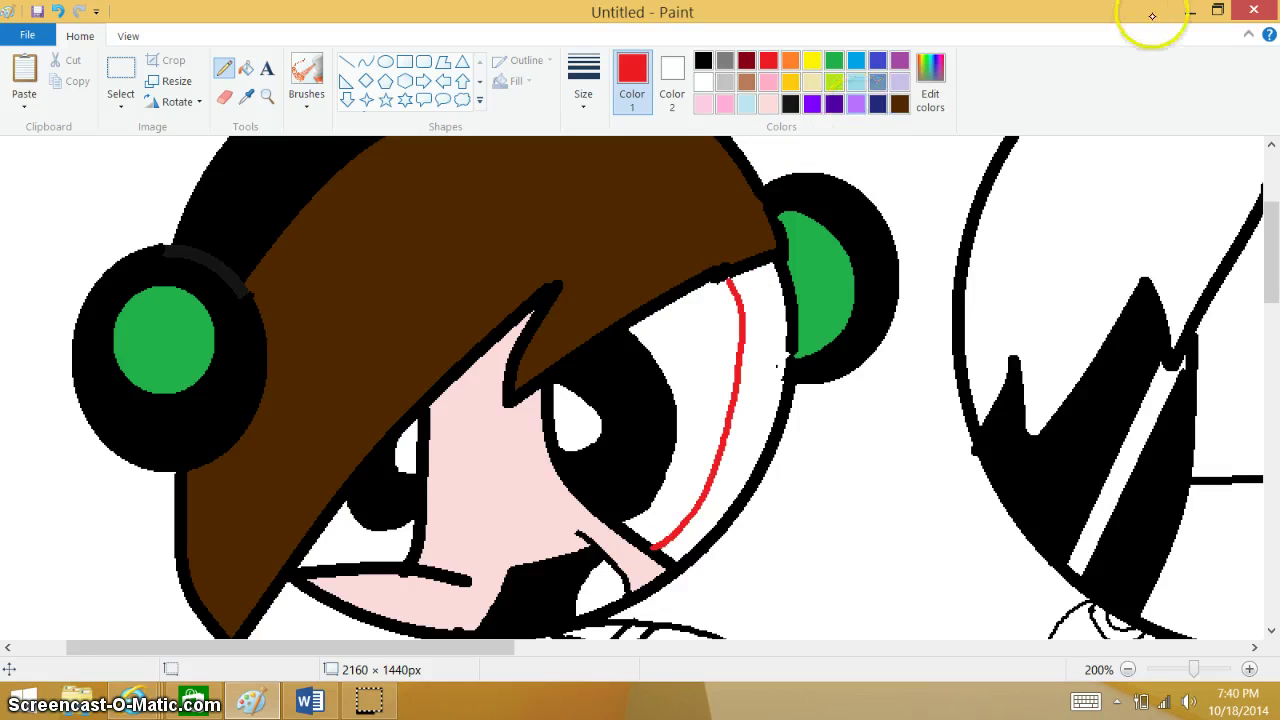
left_click(1190, 12)
left_click(1045, 40)
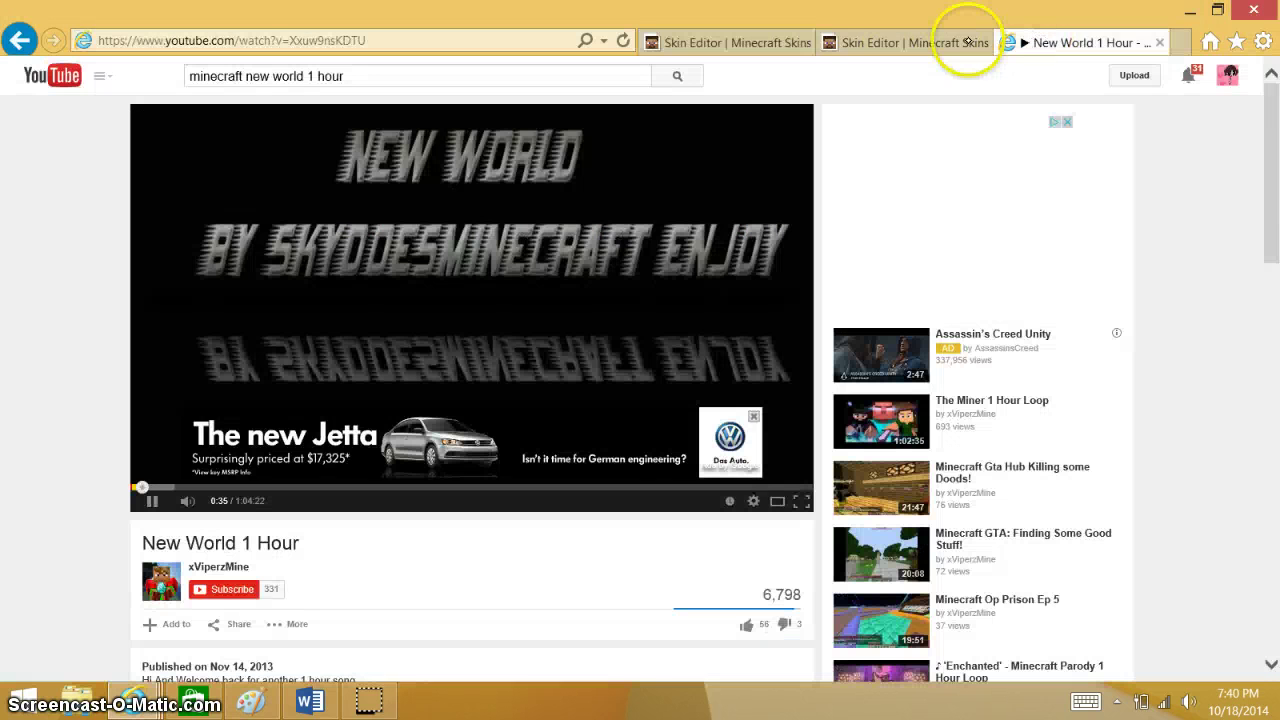
left_click(251, 702)
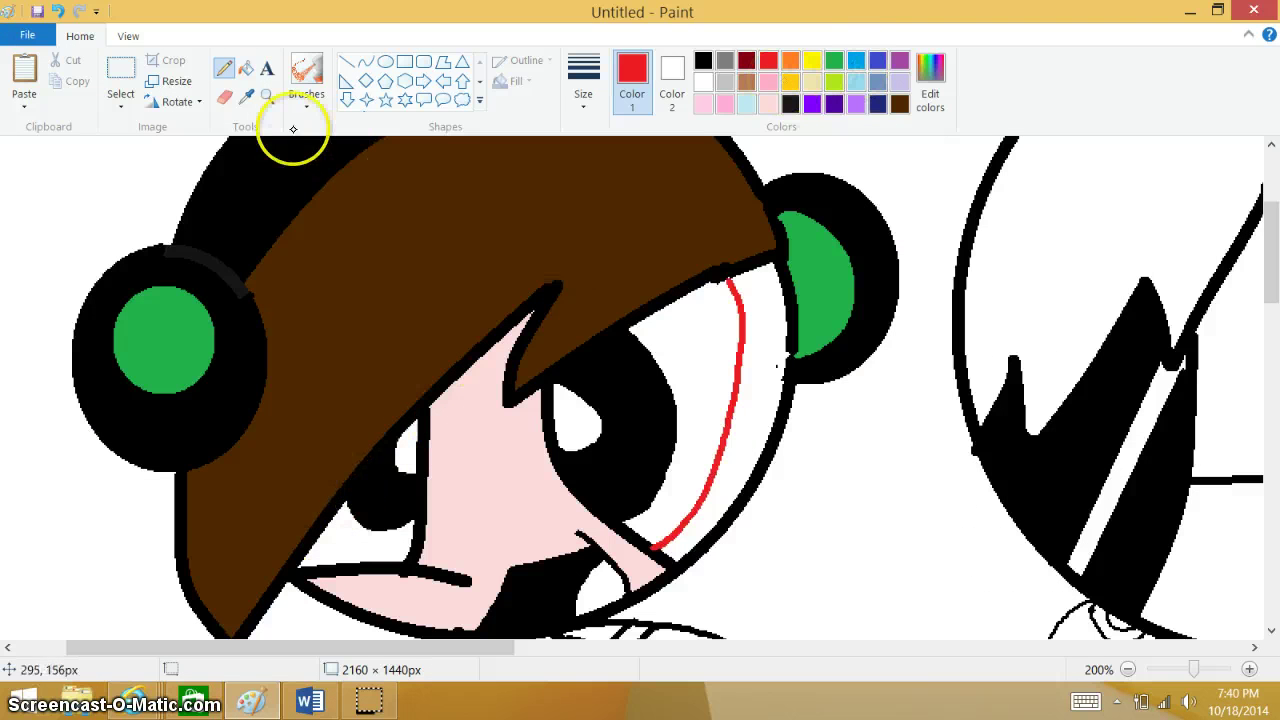
Draw a short red Pencil curve across the white of the smaller, hair-covered eye
left_click(267, 95)
left_click(337, 509)
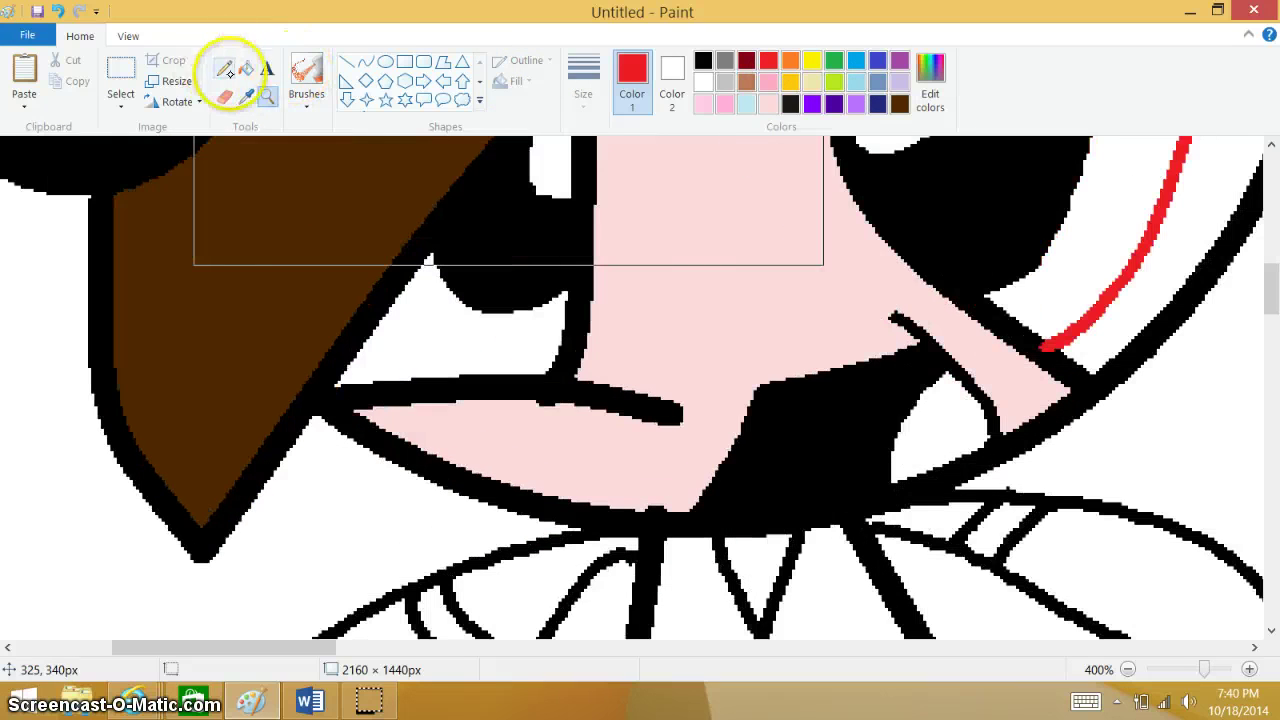
left_click(224, 69)
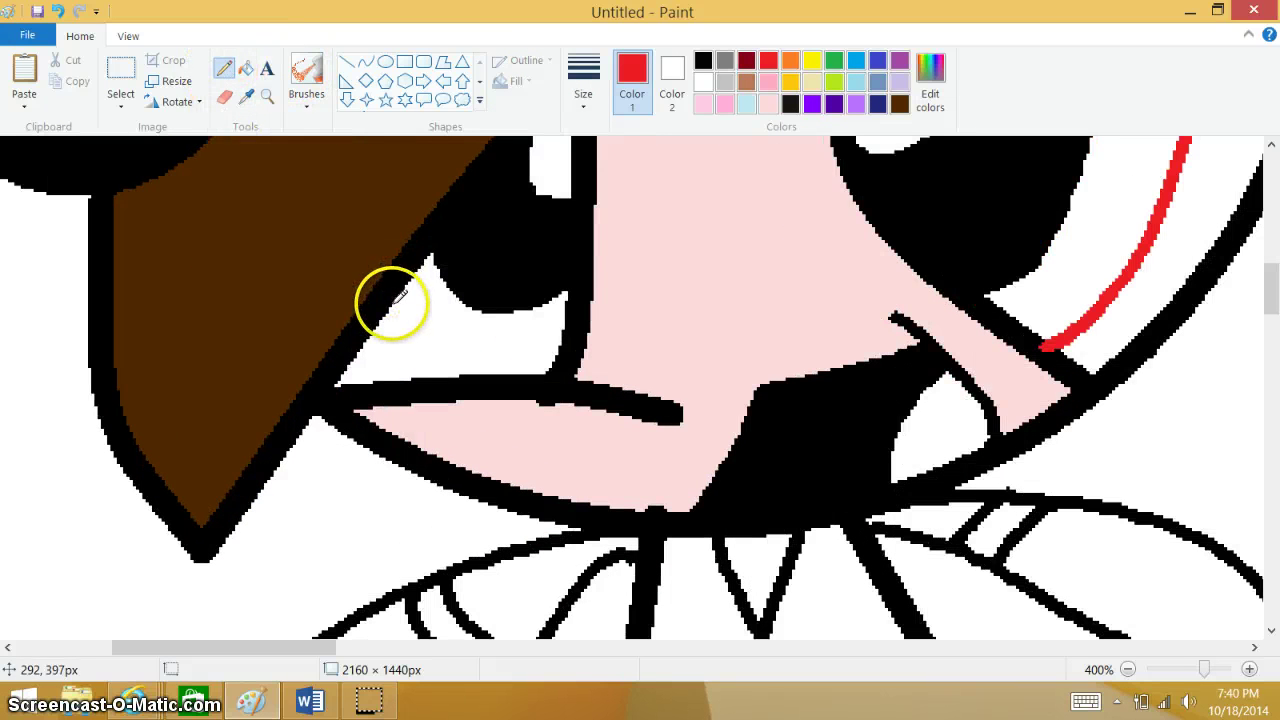
left_click_drag(390, 302, 407, 378)
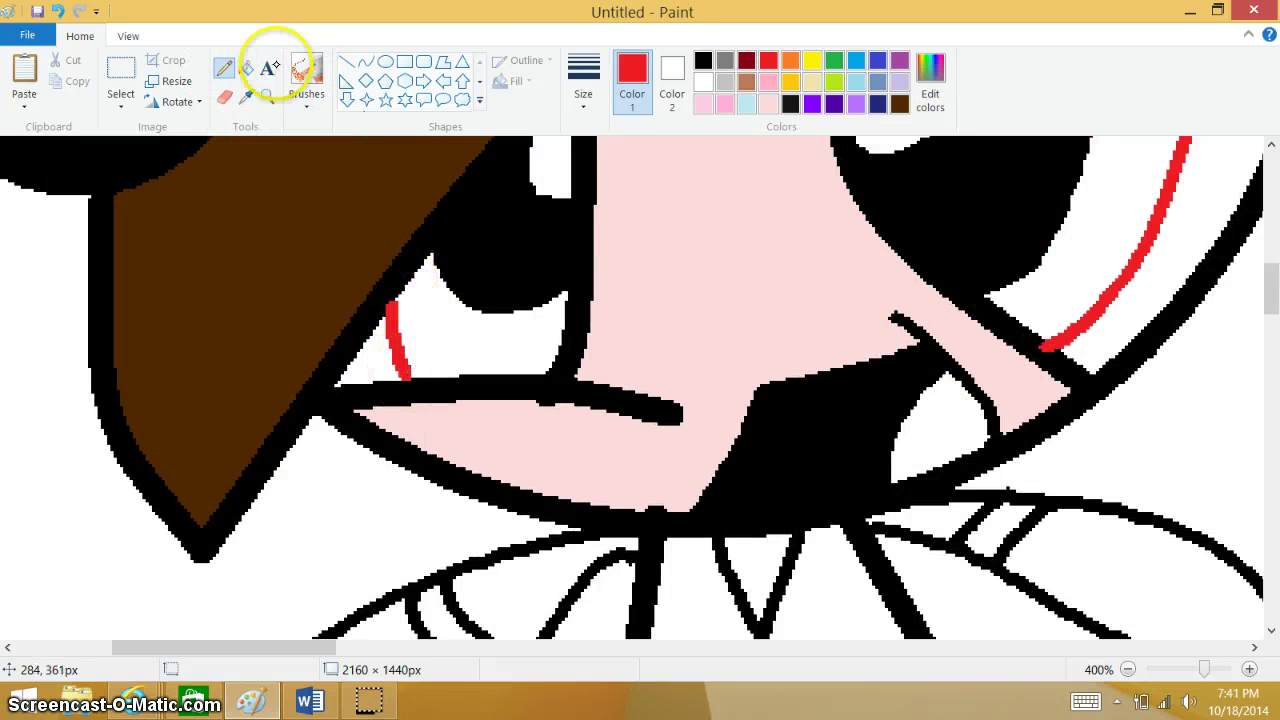
Fill the inner areas of both eyes beside the pupils and the tongue with red
left_click(245, 68)
left_click(457, 340)
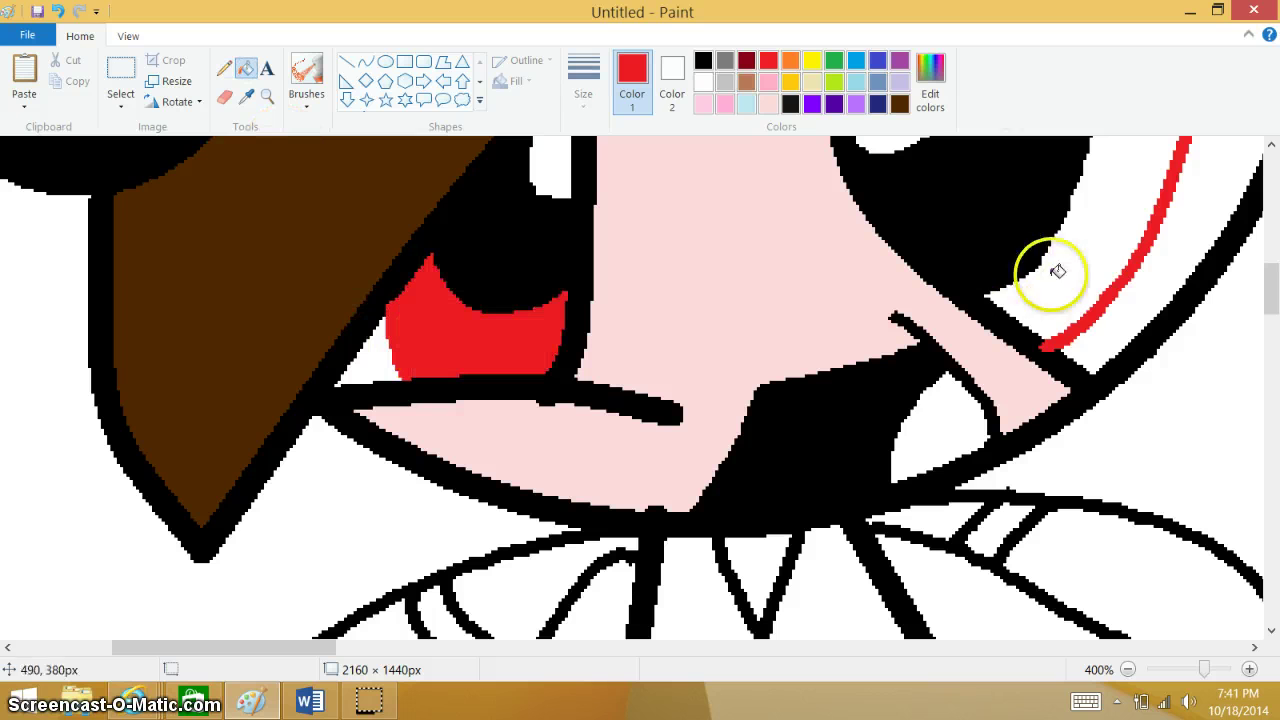
left_click(1074, 288)
left_click(951, 420)
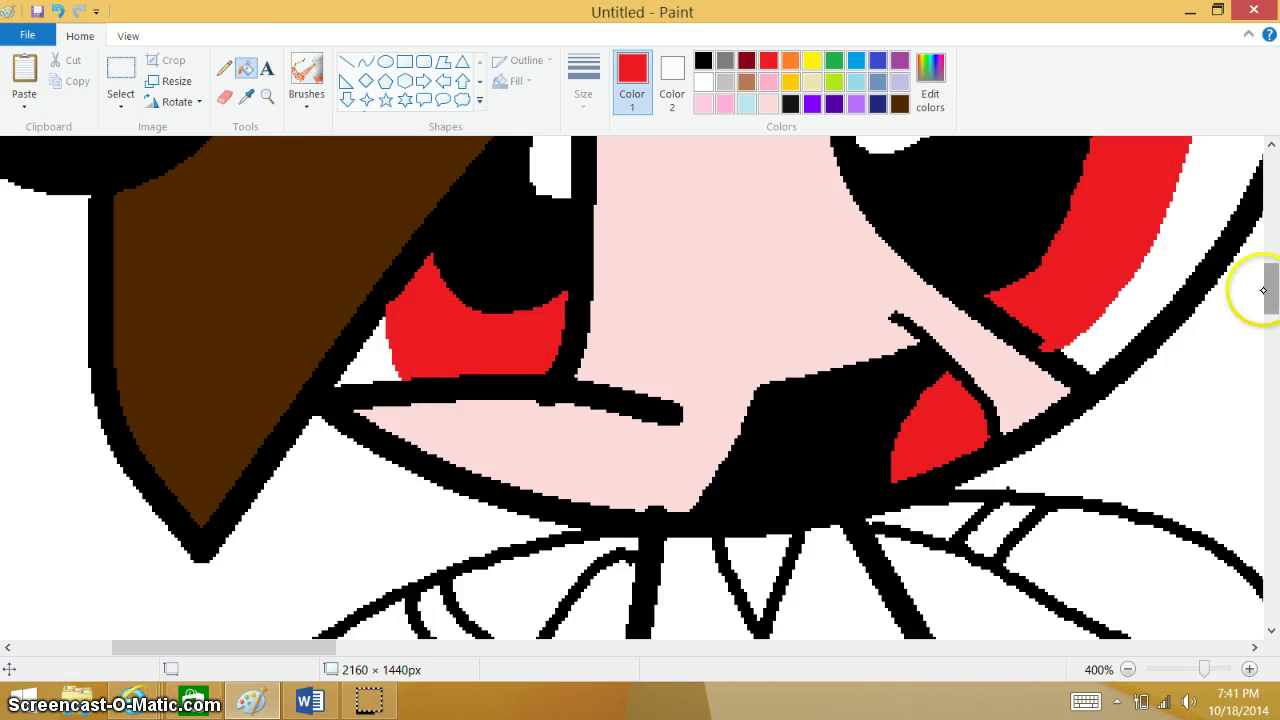
Retouch the larger eye's lower lid outline in black with the Pencil where red overlaps it
left_click(222, 68)
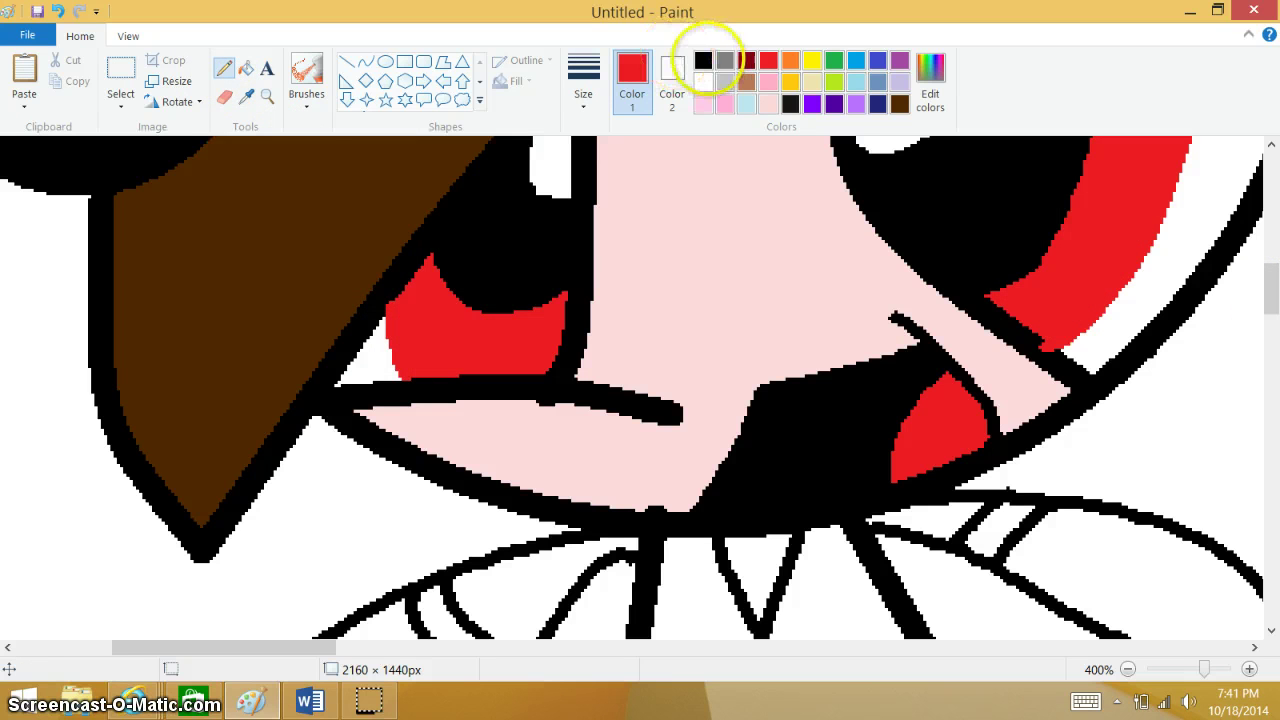
left_click(703, 61)
mouse_move(1024, 316)
left_mouse_down()
mouse_move(1009, 274)
mouse_move(1057, 354)
mouse_move(1043, 343)
left_mouse_up()
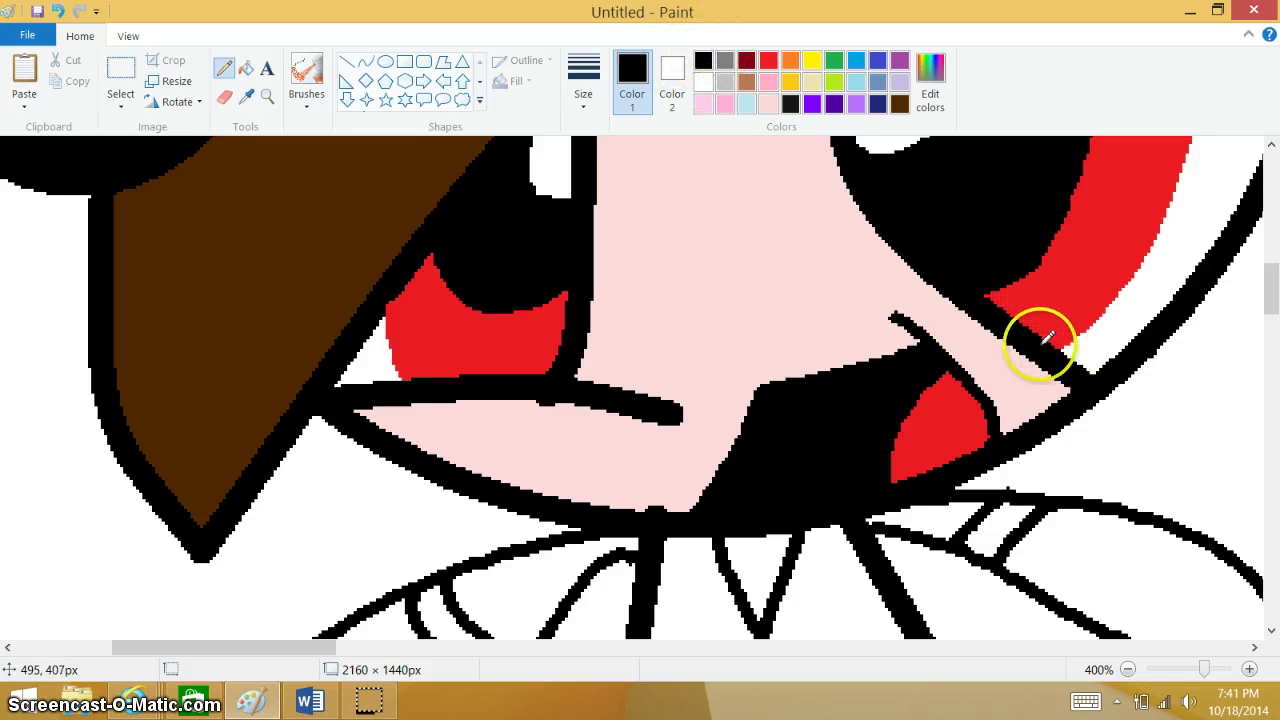
Fill the bands on both arms and the belt stripe with black
mouse_move(1262, 286)
left_mouse_down()
mouse_move(1257, 329)
mouse_move(1257, 294)
left_mouse_up()
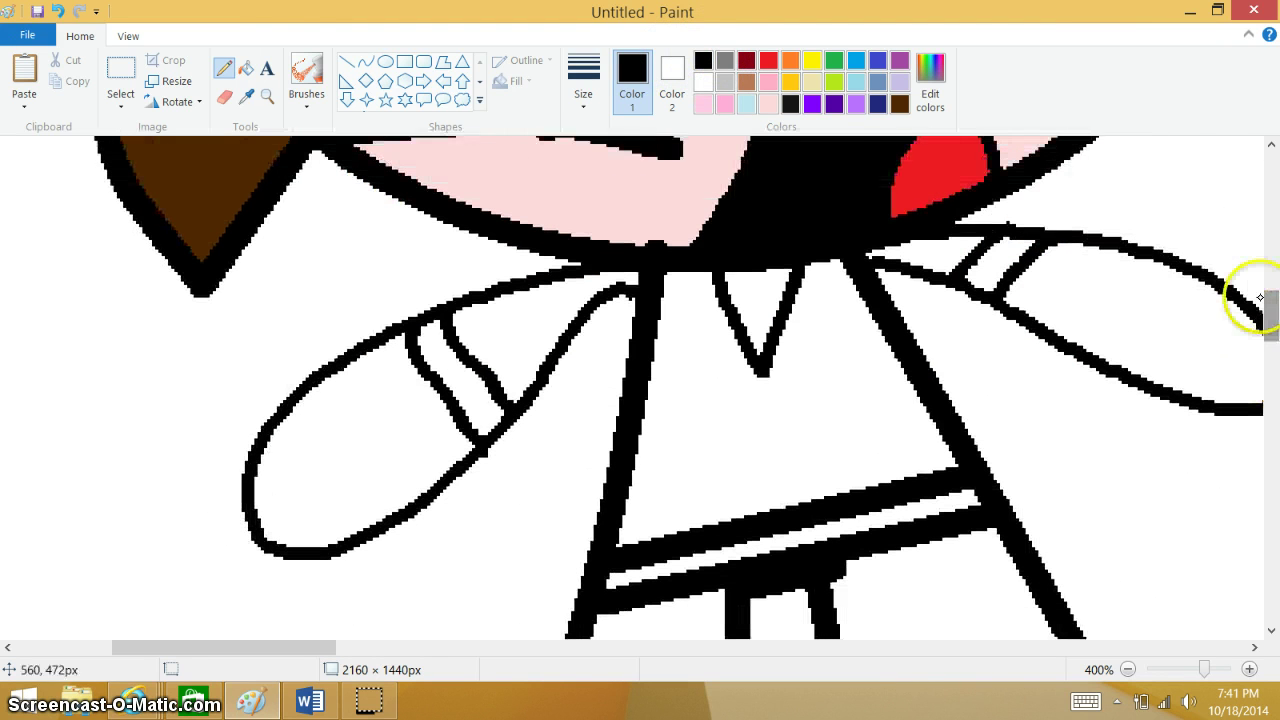
left_click(245, 68)
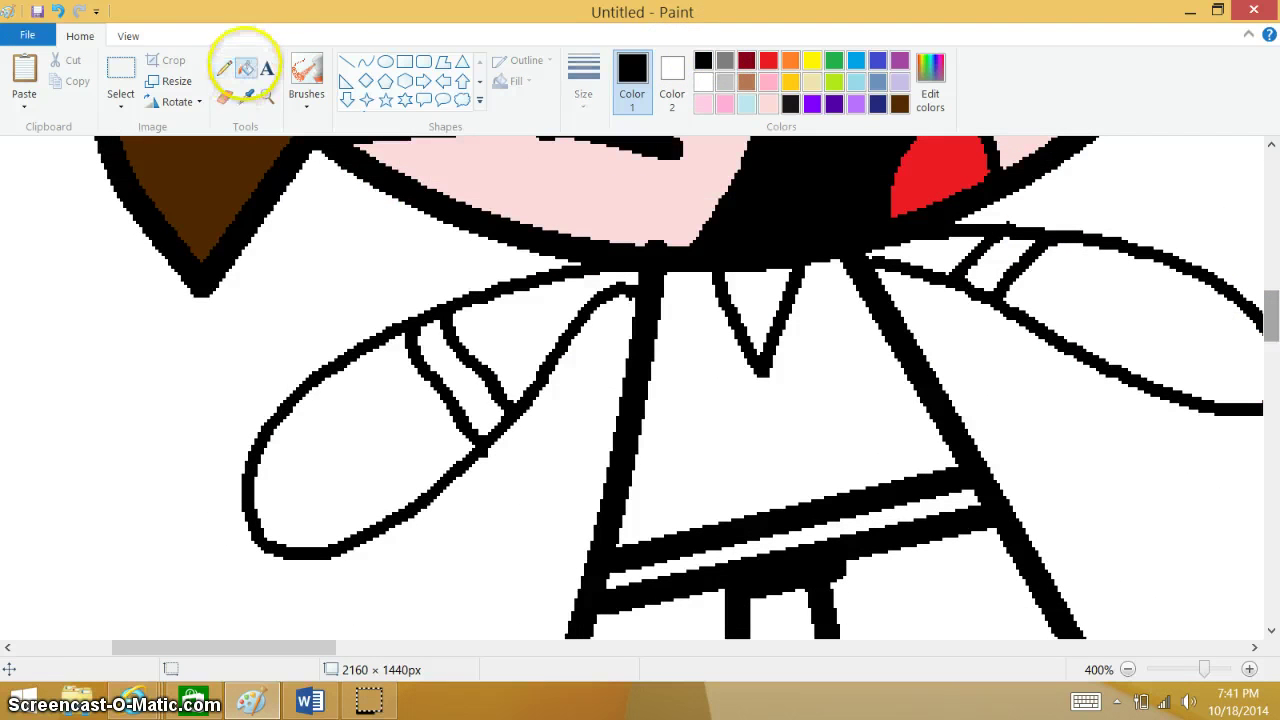
left_click(480, 392)
left_click(985, 263)
left_click(950, 503)
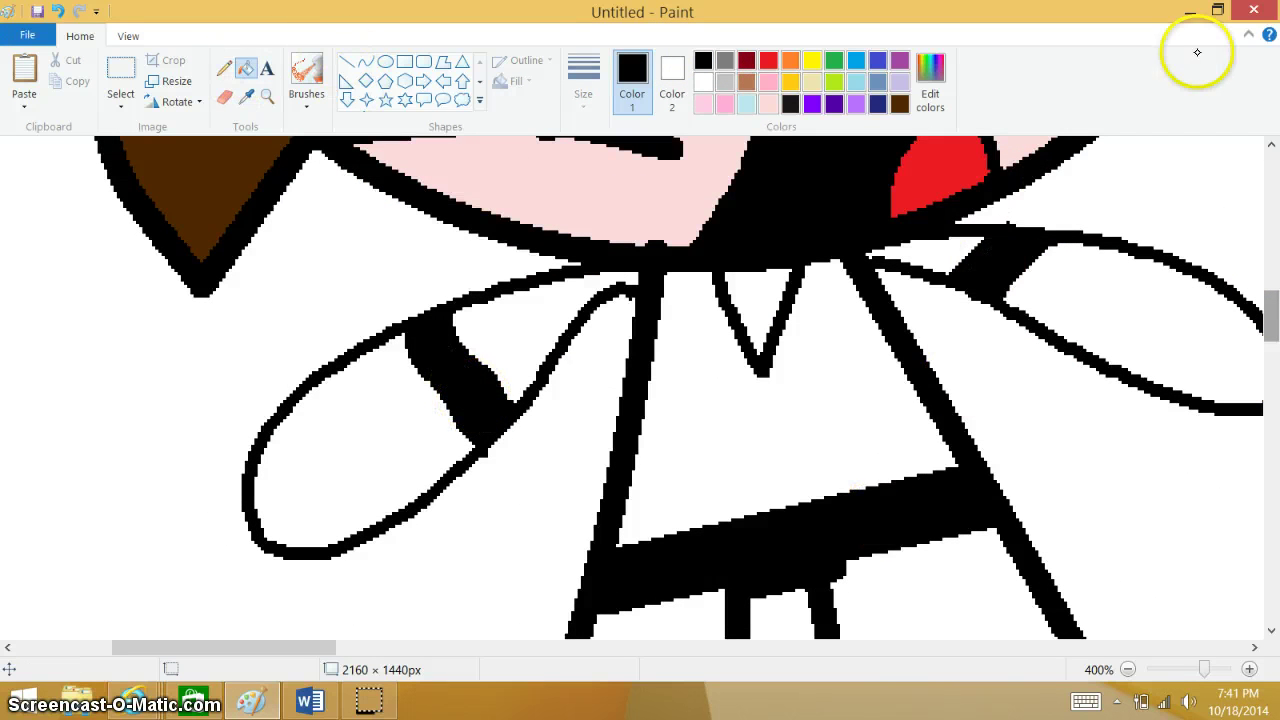
Check the character's clothing colours on the reference skin in the browser's Skin Editor, and return to Paint
left_click(1190, 12)
left_click(707, 43)
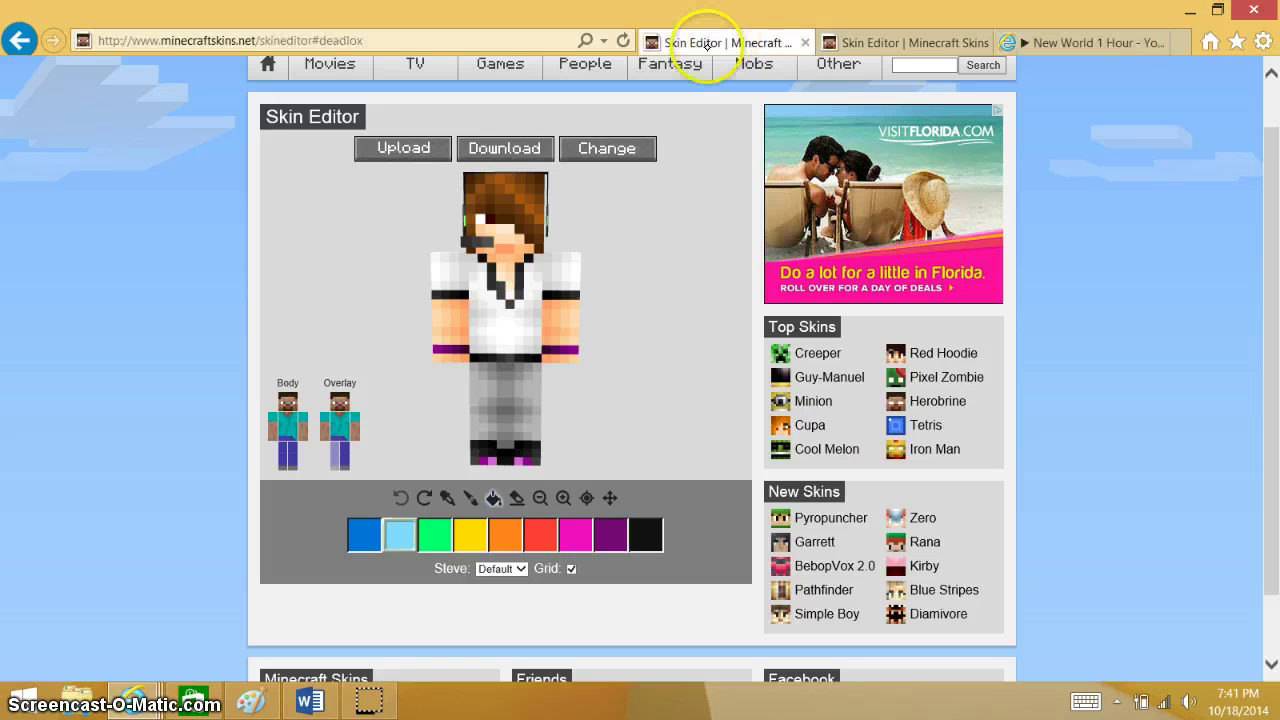
left_click(309, 700)
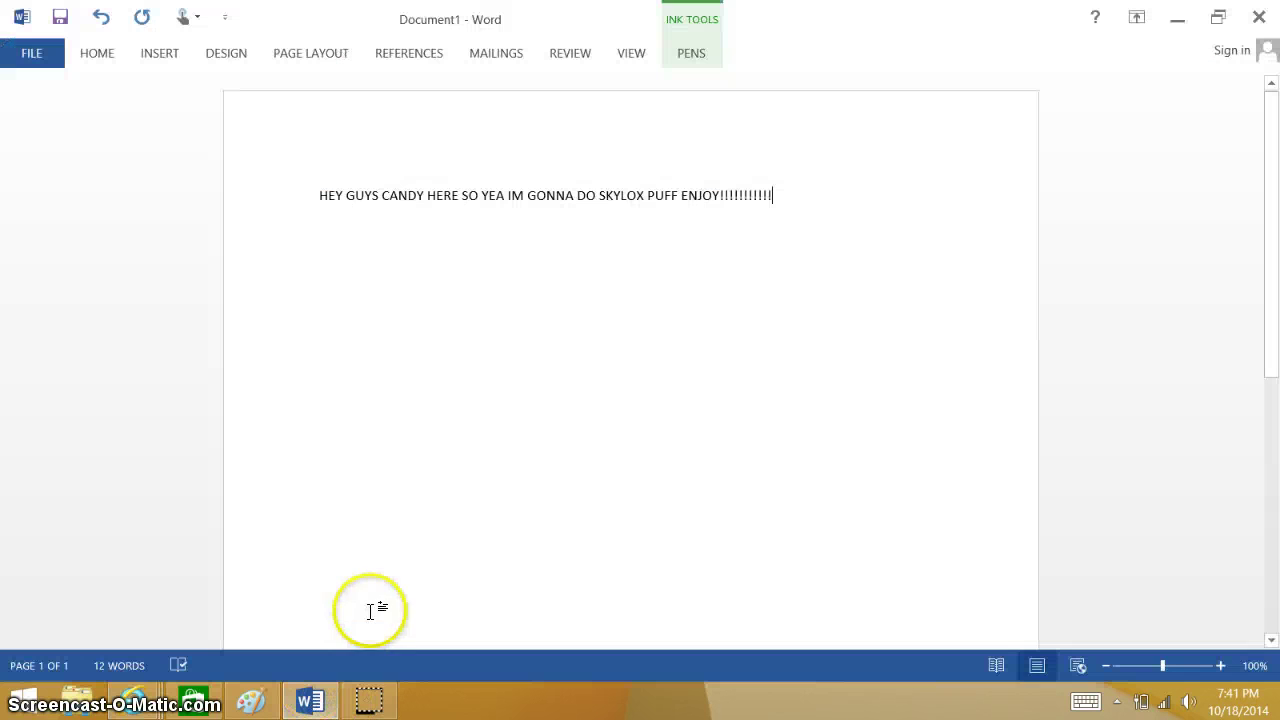
left_click(1180, 17)
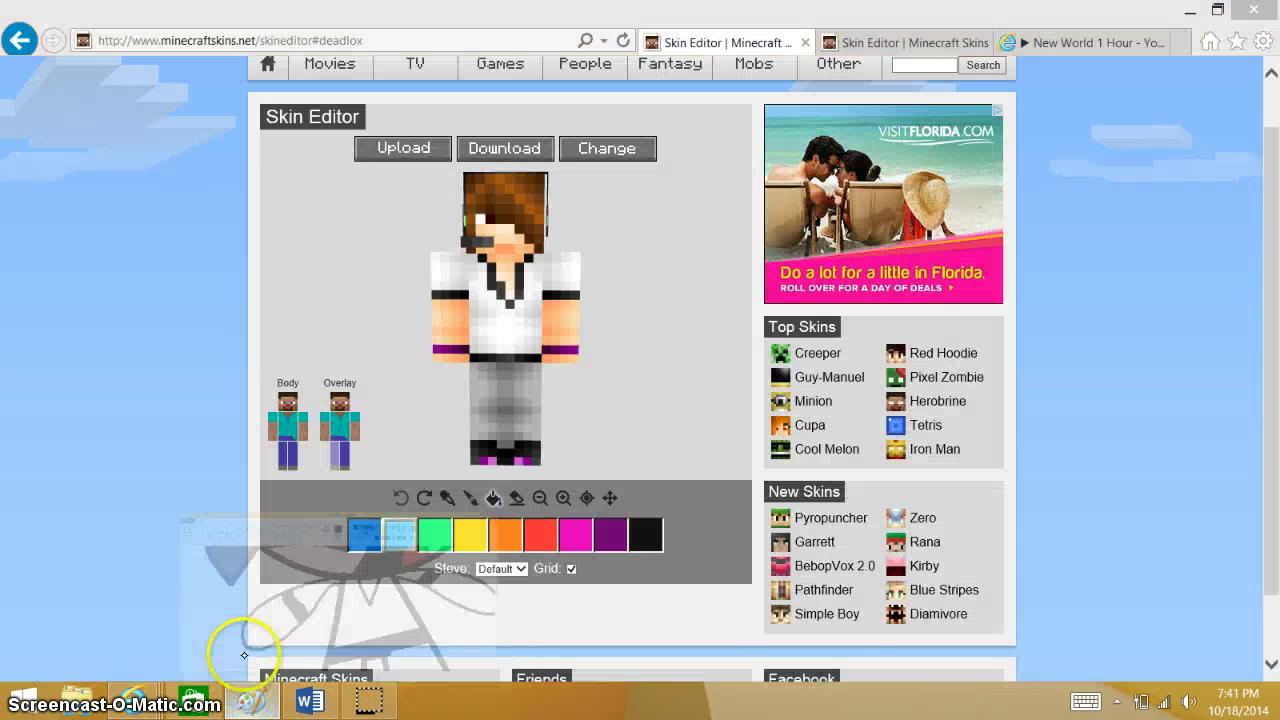
left_click(251, 700)
Fill the V-neck opening and both arms below the black bands with light pink
left_click(768, 103)
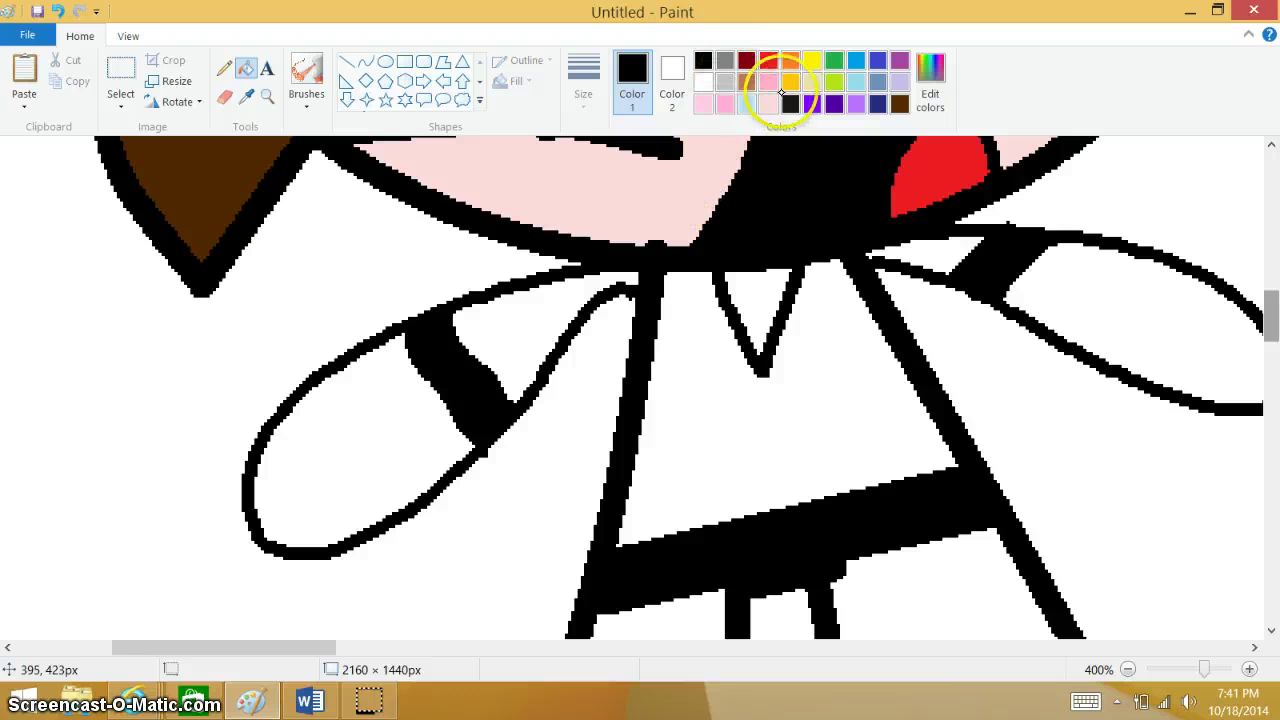
left_click(758, 295)
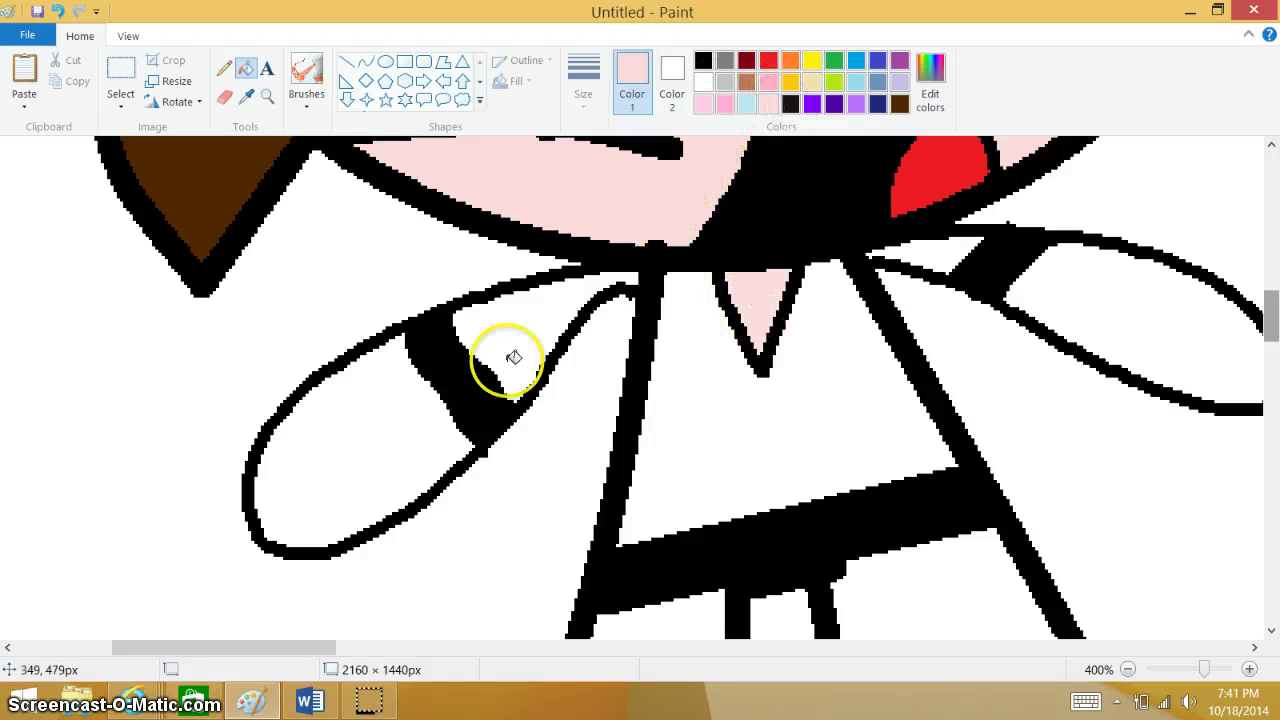
left_click(386, 434)
left_click(1250, 320)
Fill the small patches on both shoes with dark purple, checking the colours against the reference skin in the browser
left_click_drag(1265, 332, 1258, 362)
left_click(1193, 12)
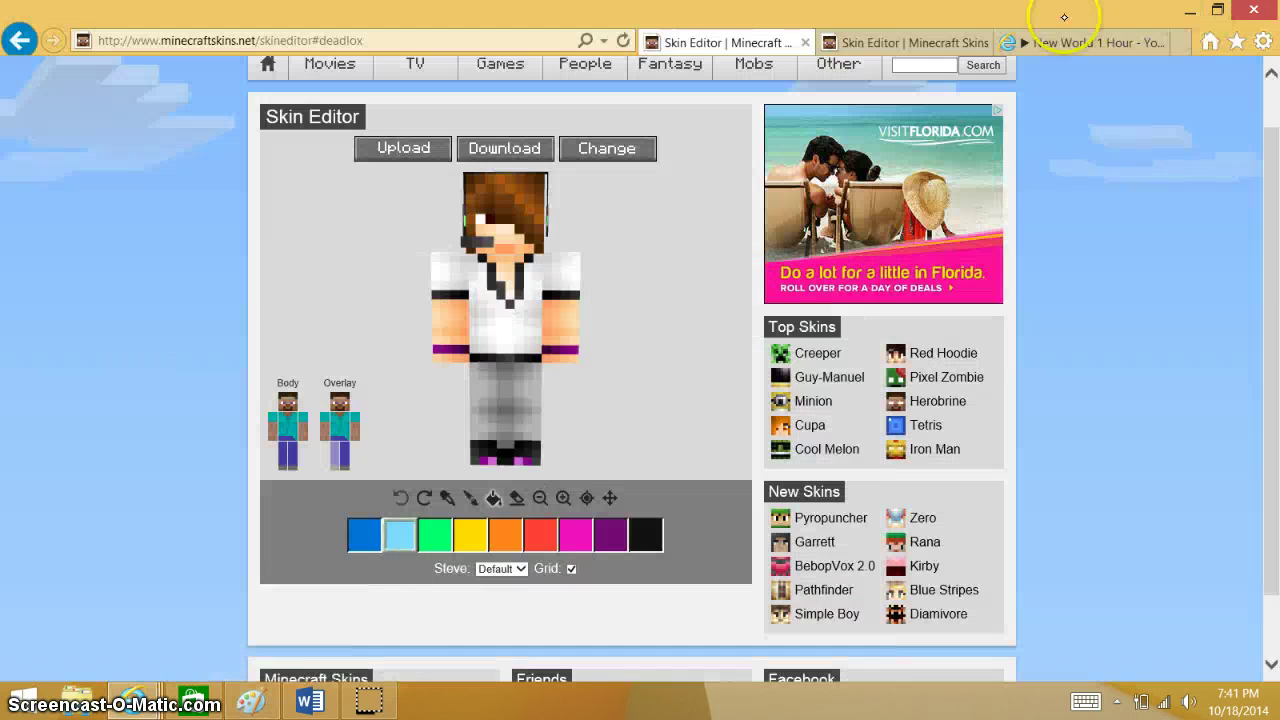
left_click(250, 700)
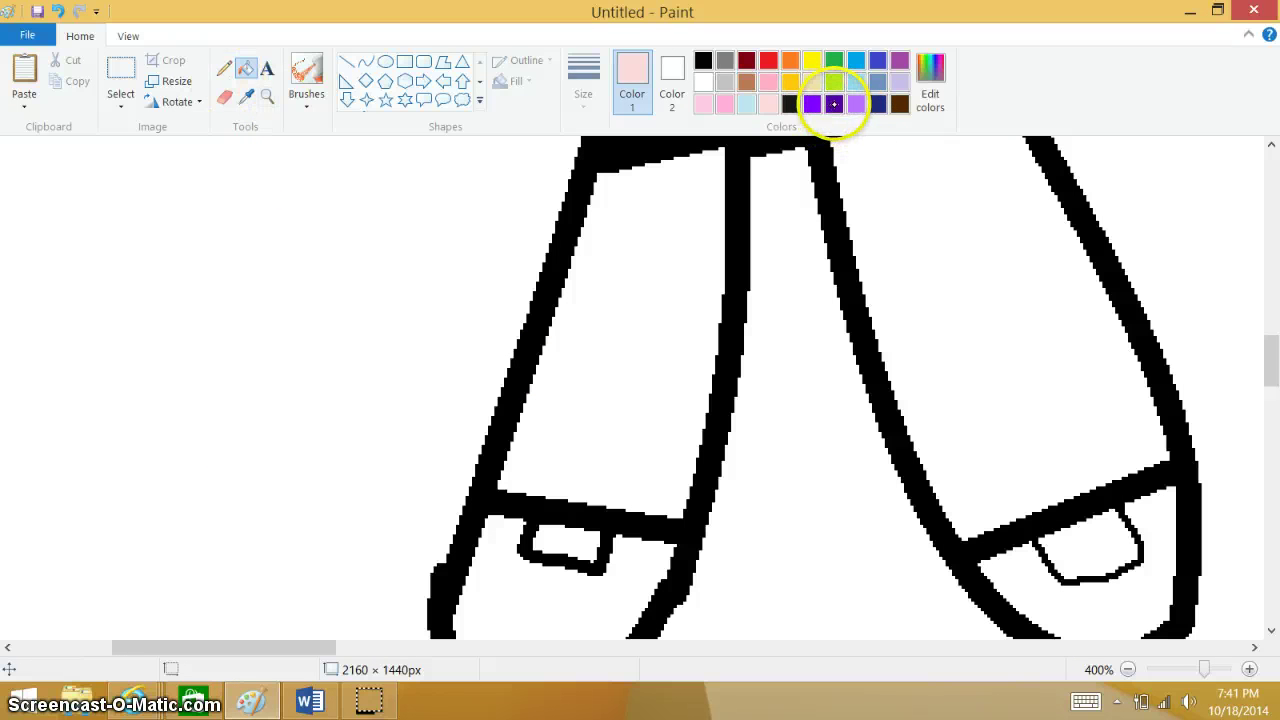
left_click(833, 104)
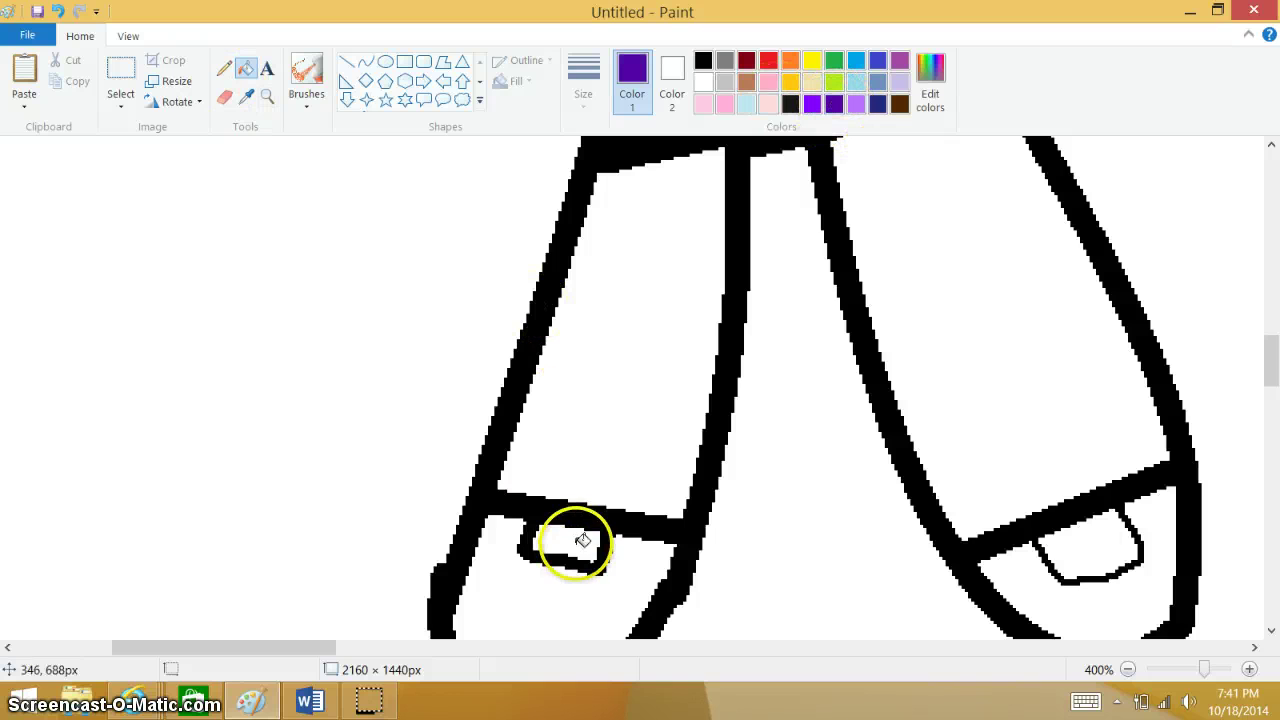
left_click(1189, 12)
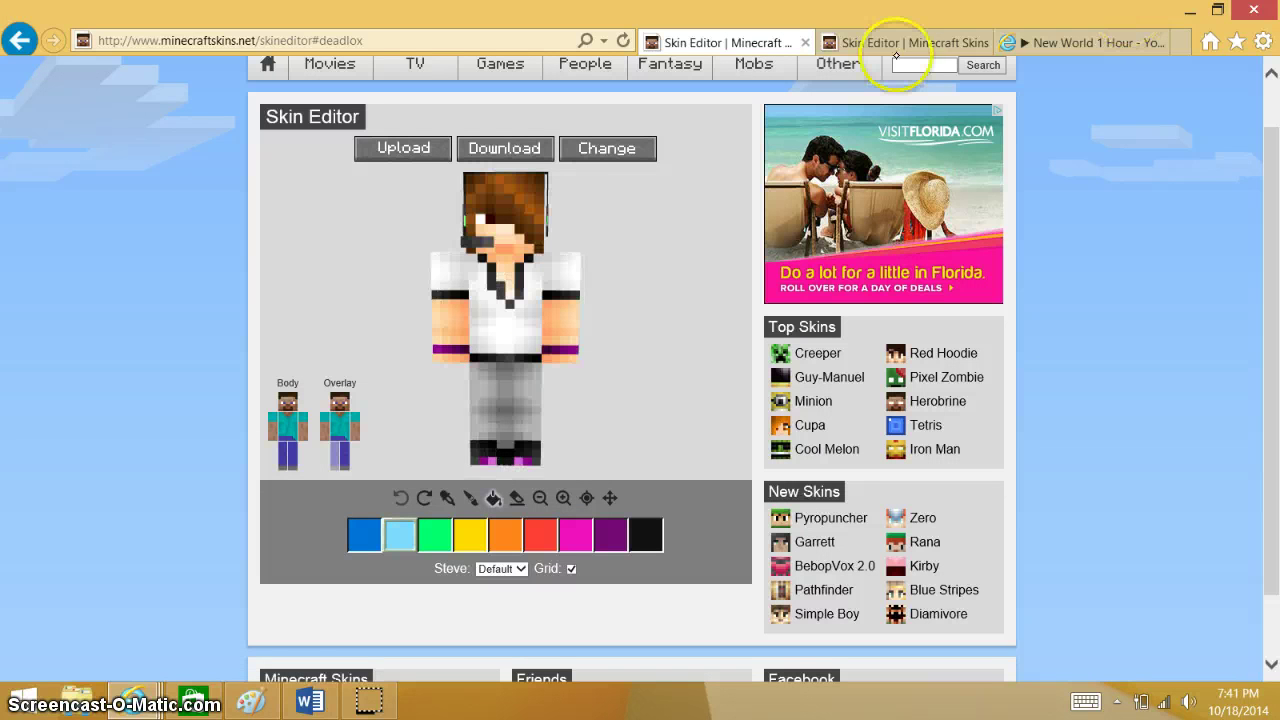
left_click(250, 700)
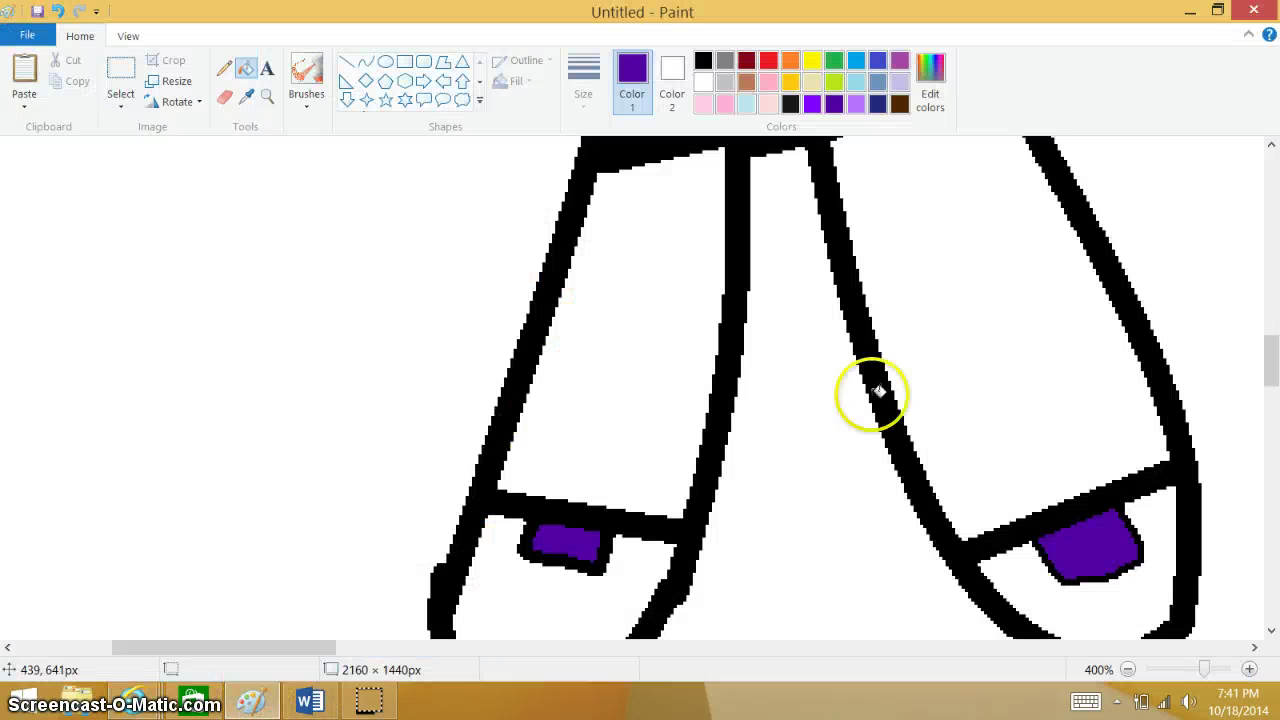
Fill the rest of both shoes with black around the purple patches
left_click(722, 58)
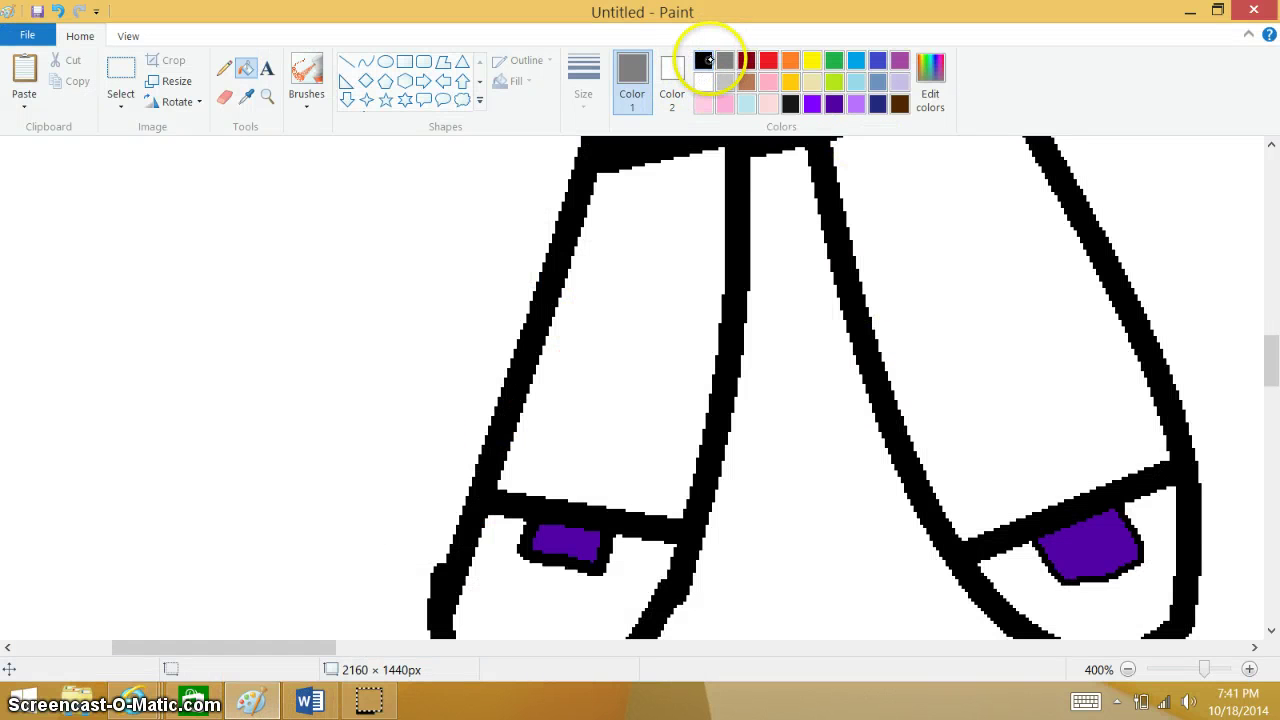
left_click(704, 61)
left_click(619, 584)
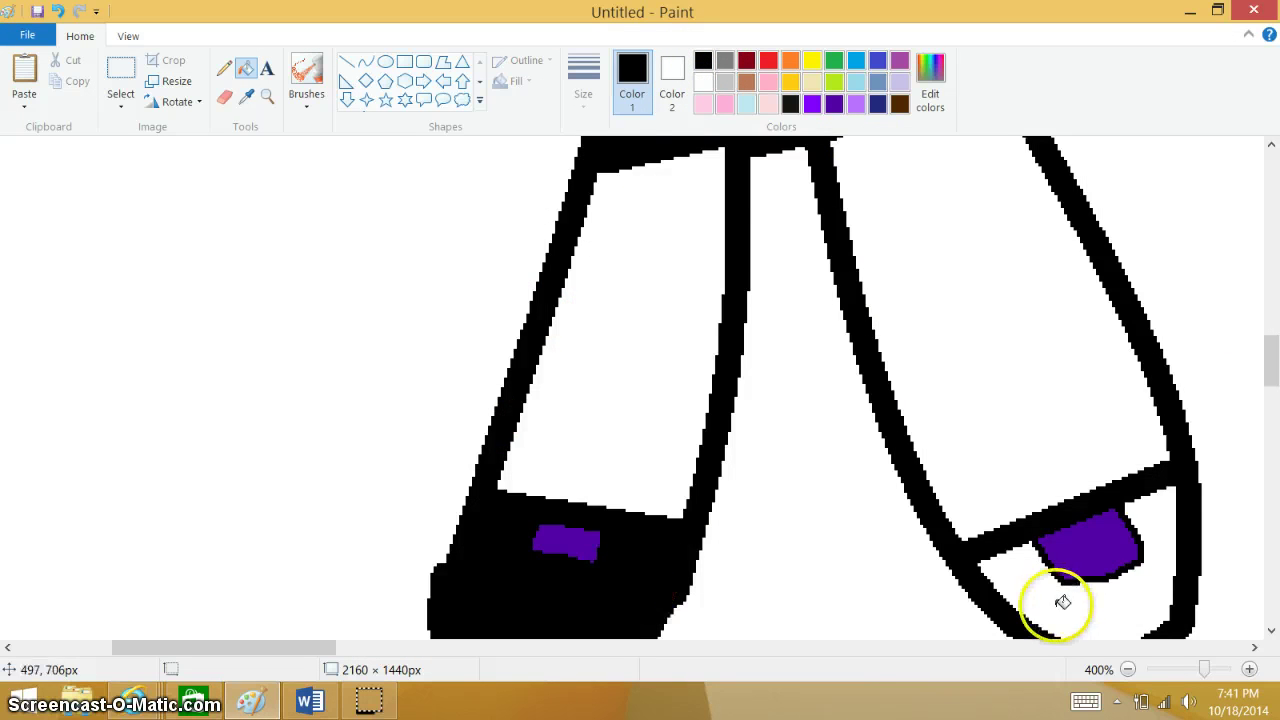
left_click(1057, 600)
Draw the outlines of a dark purple wristband across each of the headphone character's arms with the Pencil
left_click_drag(1270, 360, 1262, 322)
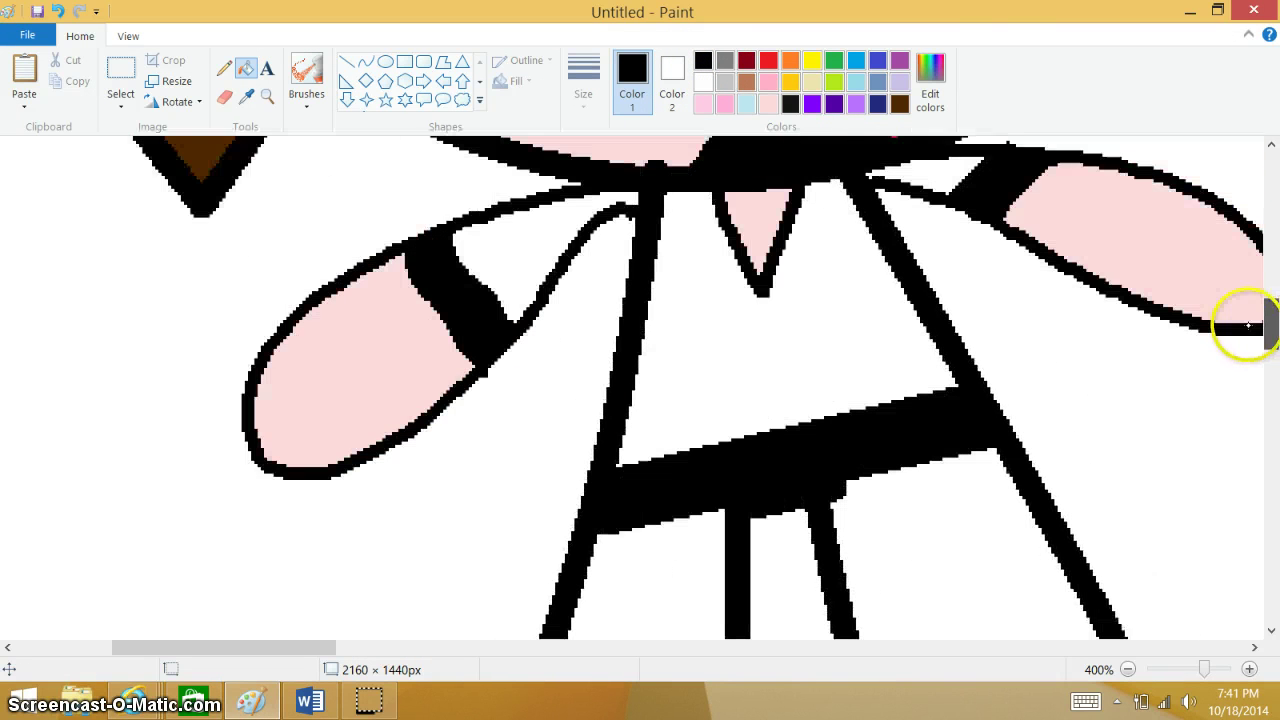
left_click(224, 68)
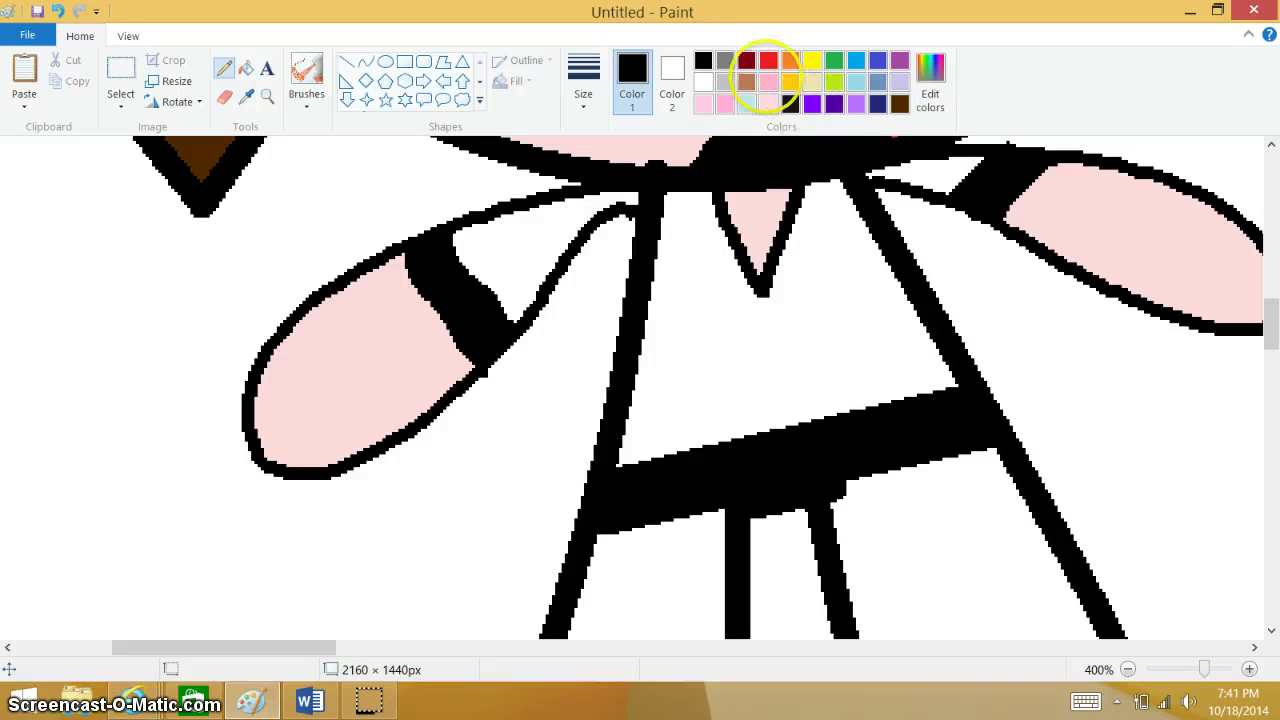
left_click(834, 104)
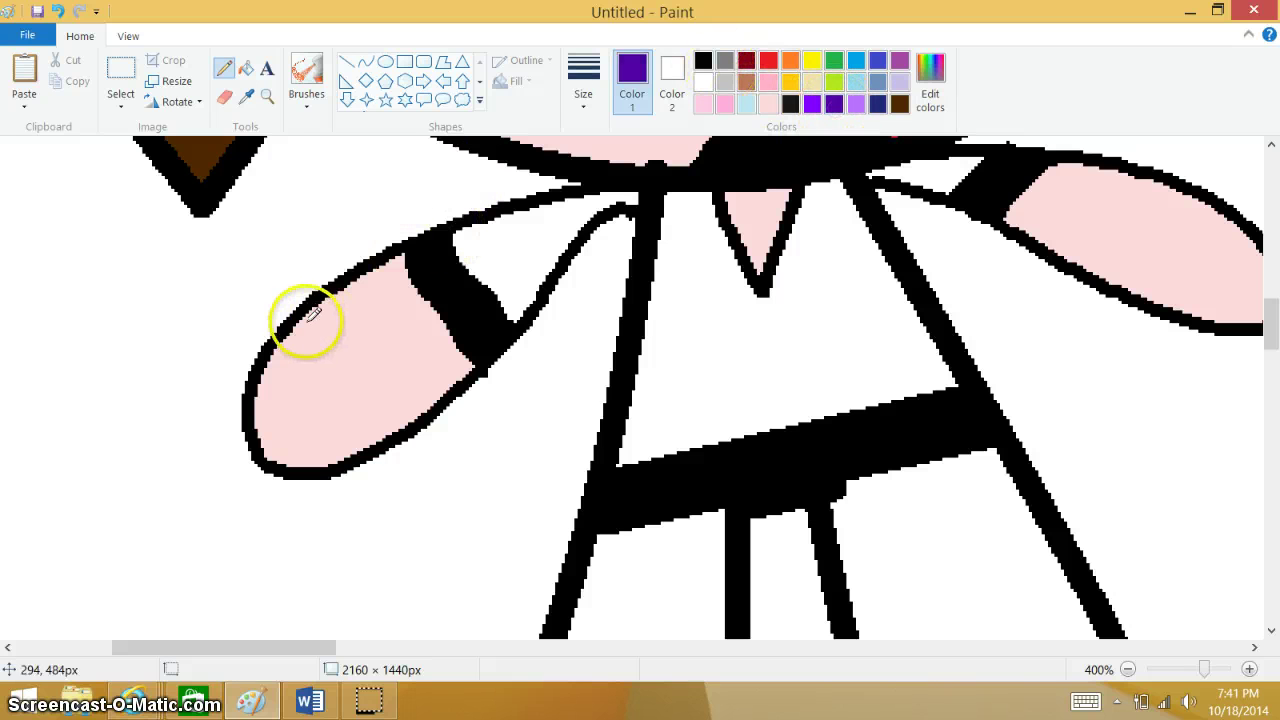
mouse_move(292, 318)
left_mouse_down()
mouse_move(359, 426)
mouse_move(395, 421)
mouse_move(287, 377)
mouse_move(348, 436)
left_mouse_up()
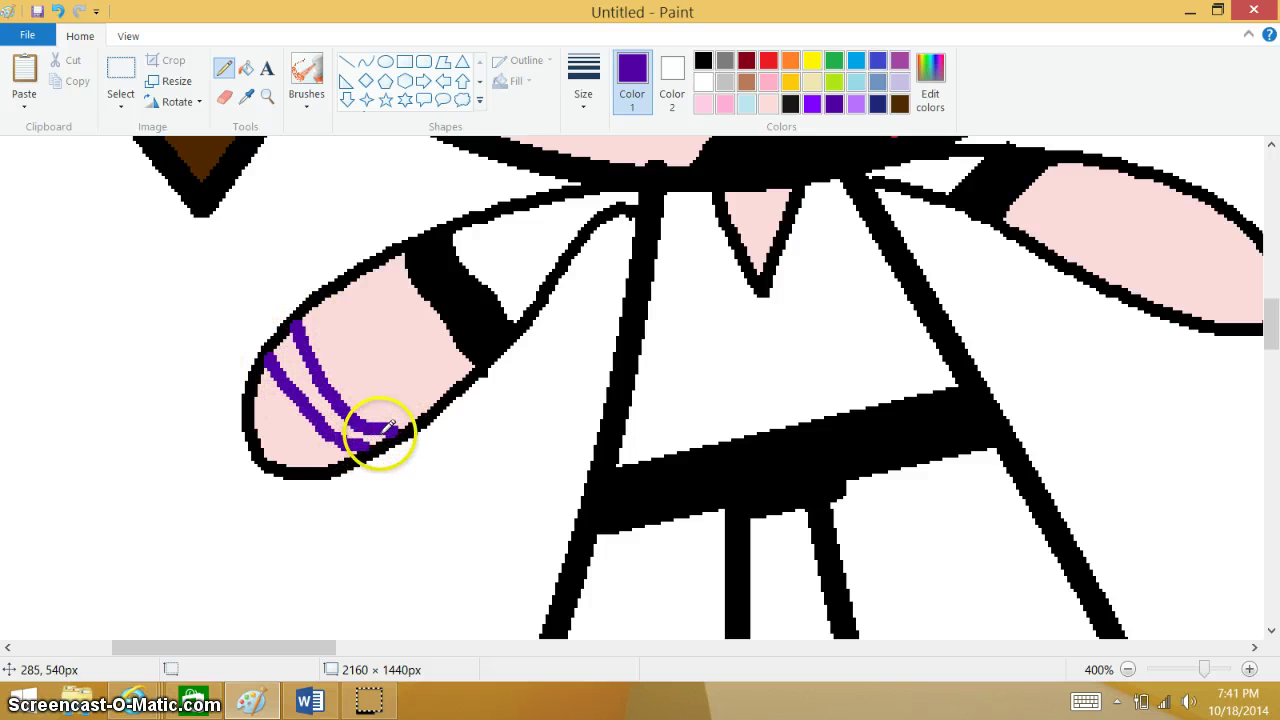
left_click_drag(337, 646, 385, 646)
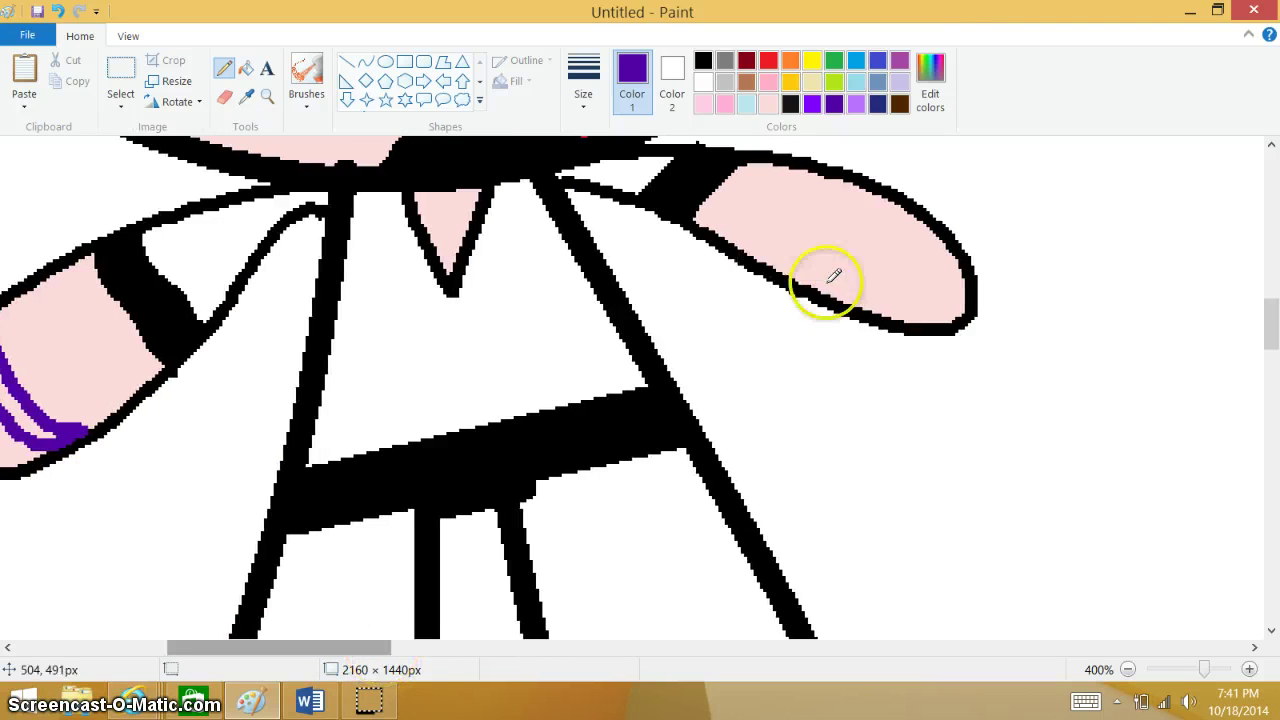
mouse_move(828, 283)
left_mouse_down()
mouse_move(835, 297)
mouse_move(878, 258)
mouse_move(914, 280)
mouse_move(885, 306)
left_mouse_up()
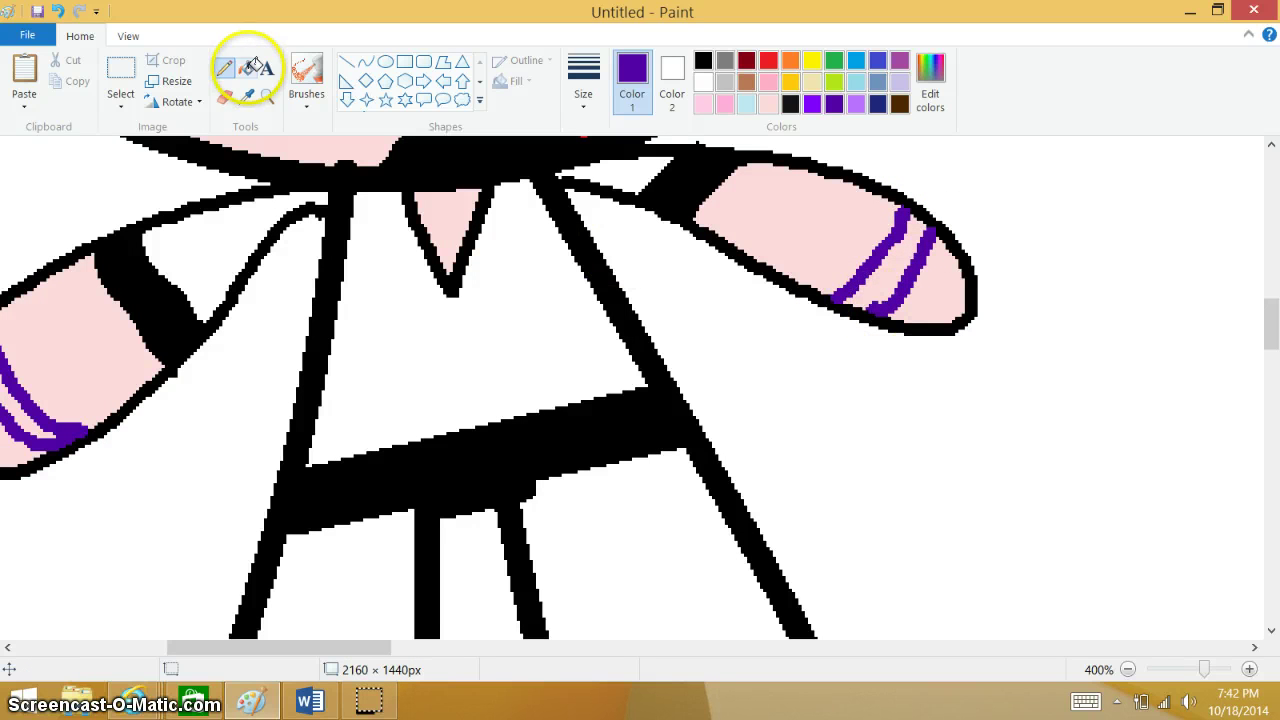
Fill the inside of both wristbands with the same dark purple
left_click(245, 68)
left_click(62, 424)
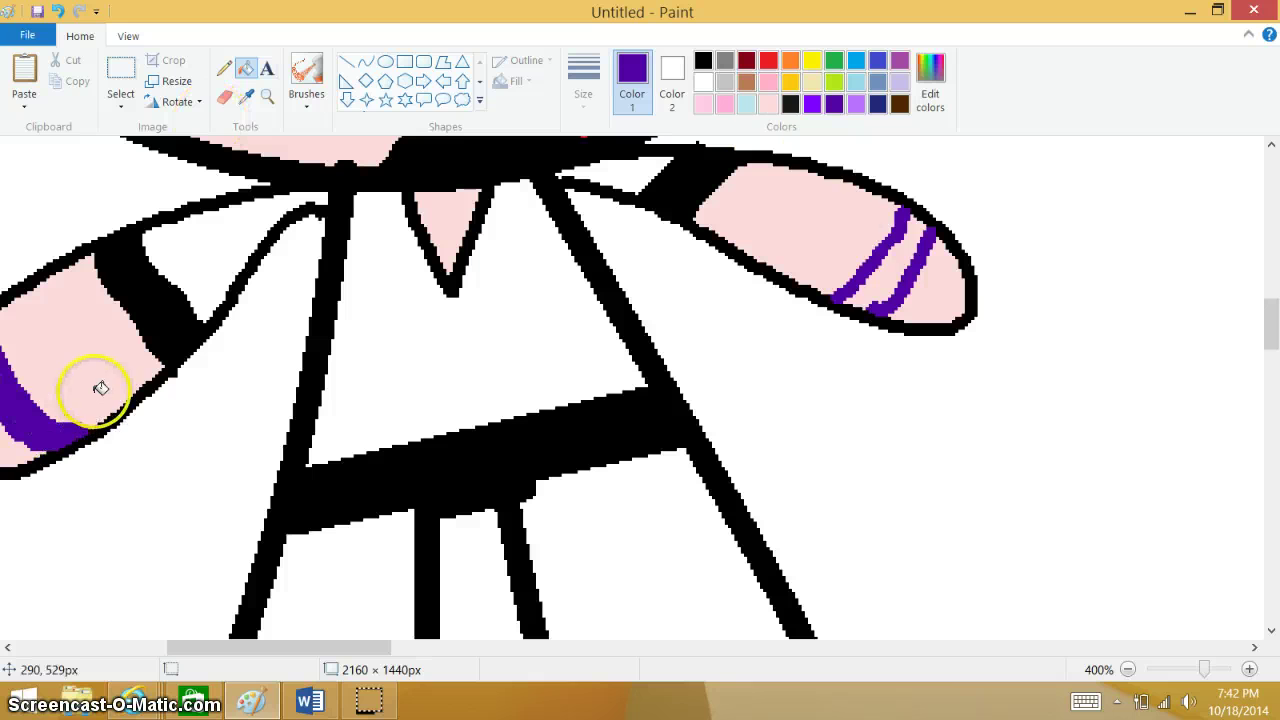
left_click(872, 295)
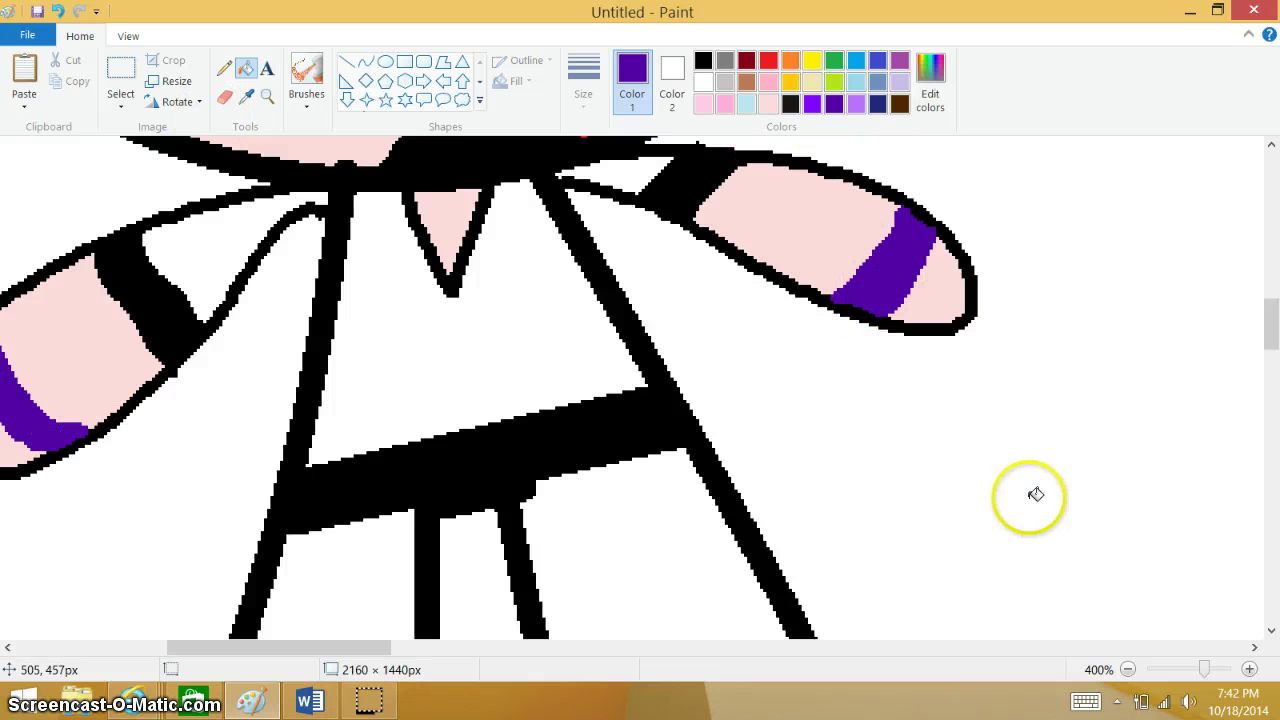
Check the trouser colour on the reference skin in the browser, and fill both trouser legs with dark grey in Paint
left_click(1127, 668)
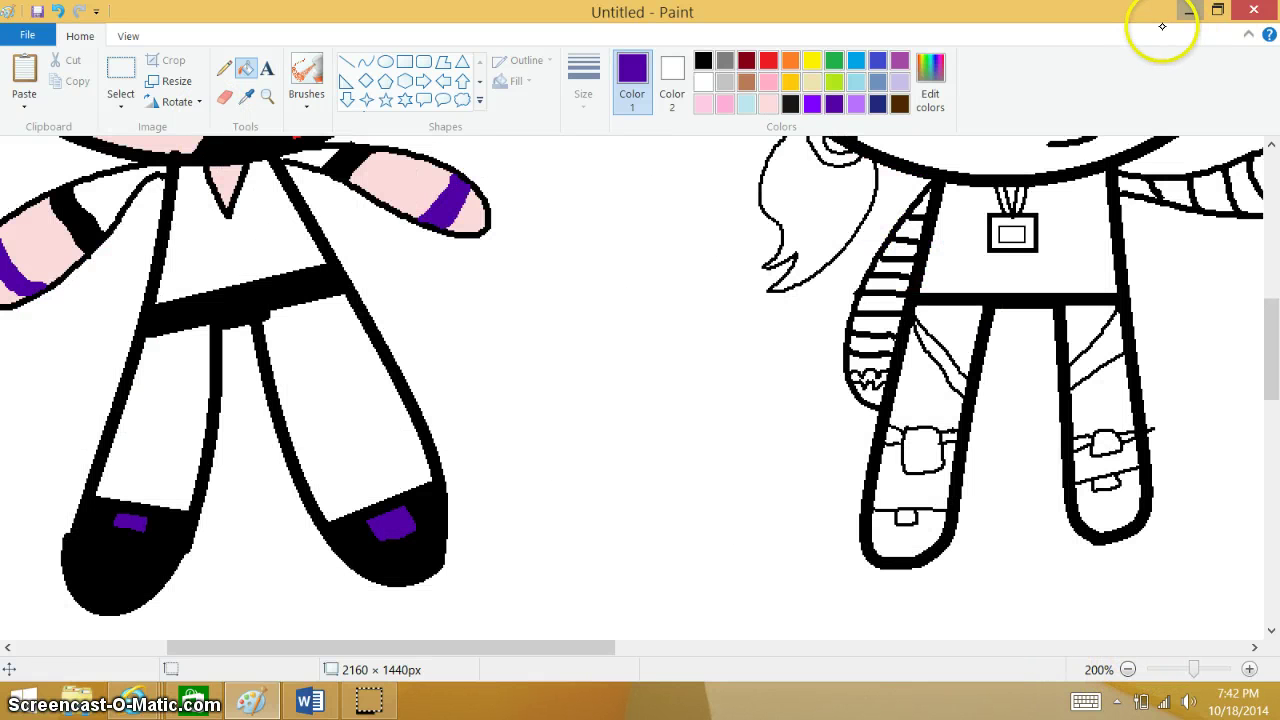
left_click(1190, 12)
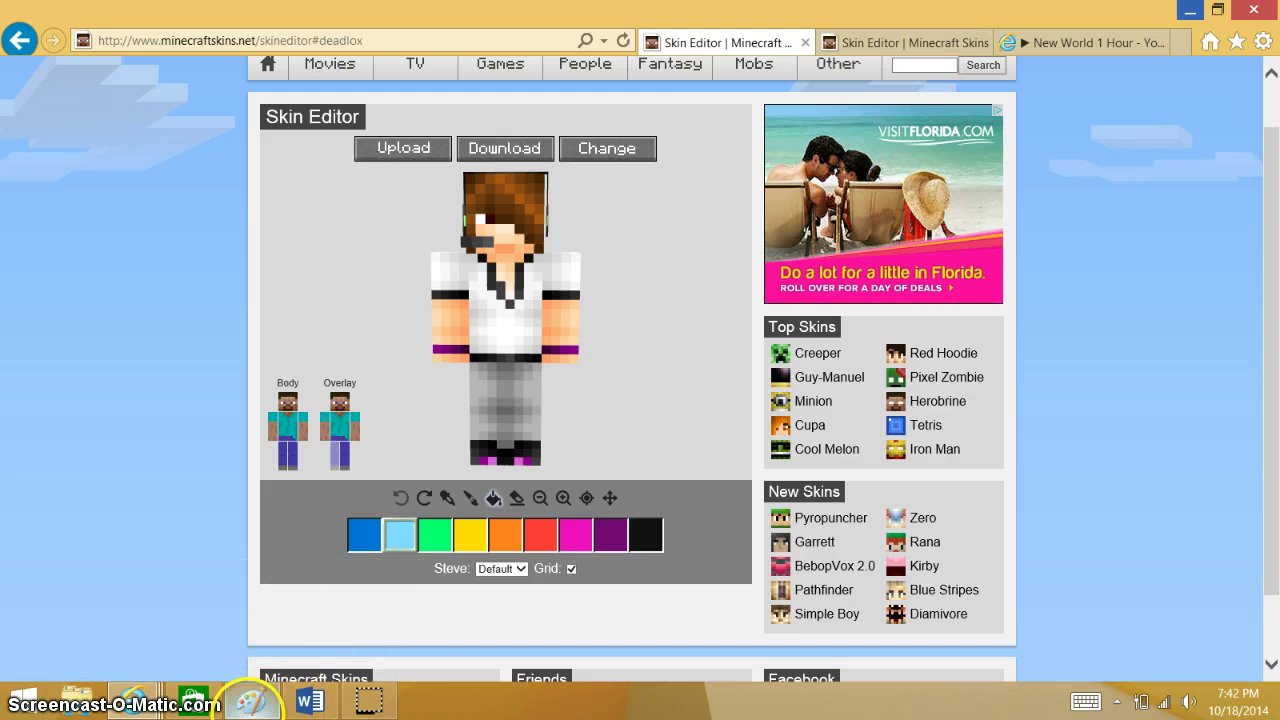
left_click(250, 703)
left_click_drag(425, 650, 363, 623)
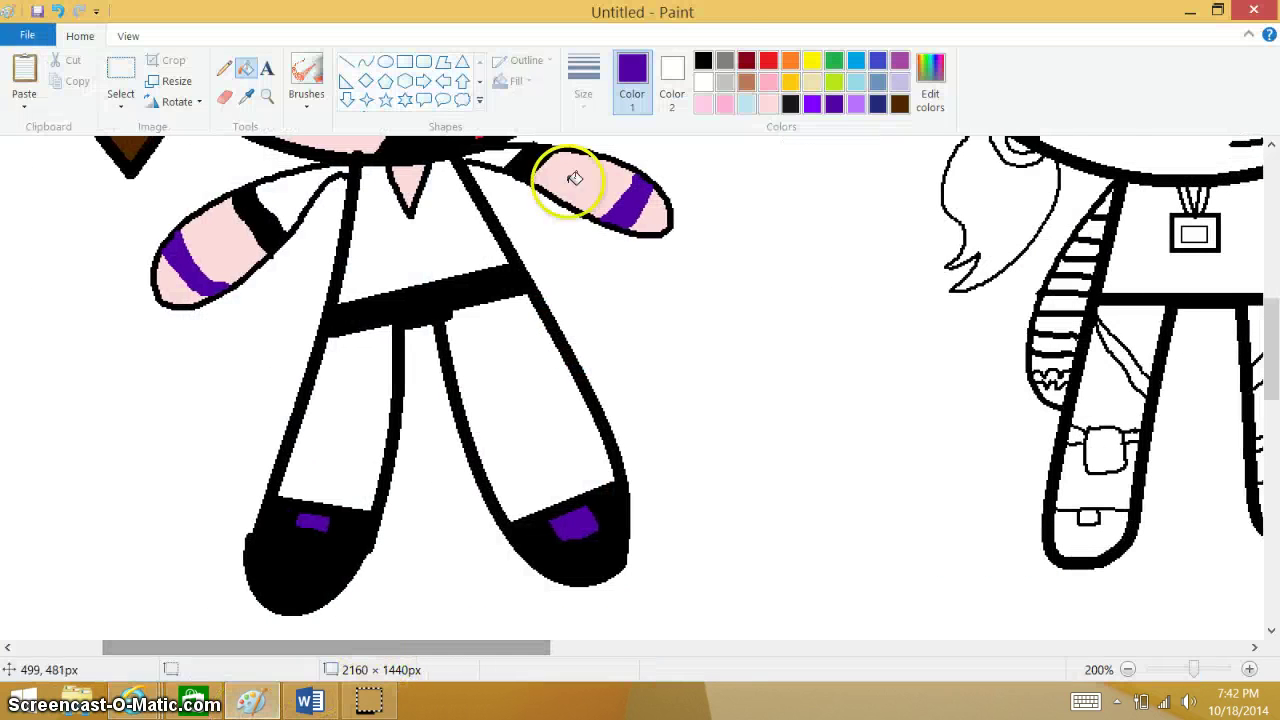
left_click(697, 84)
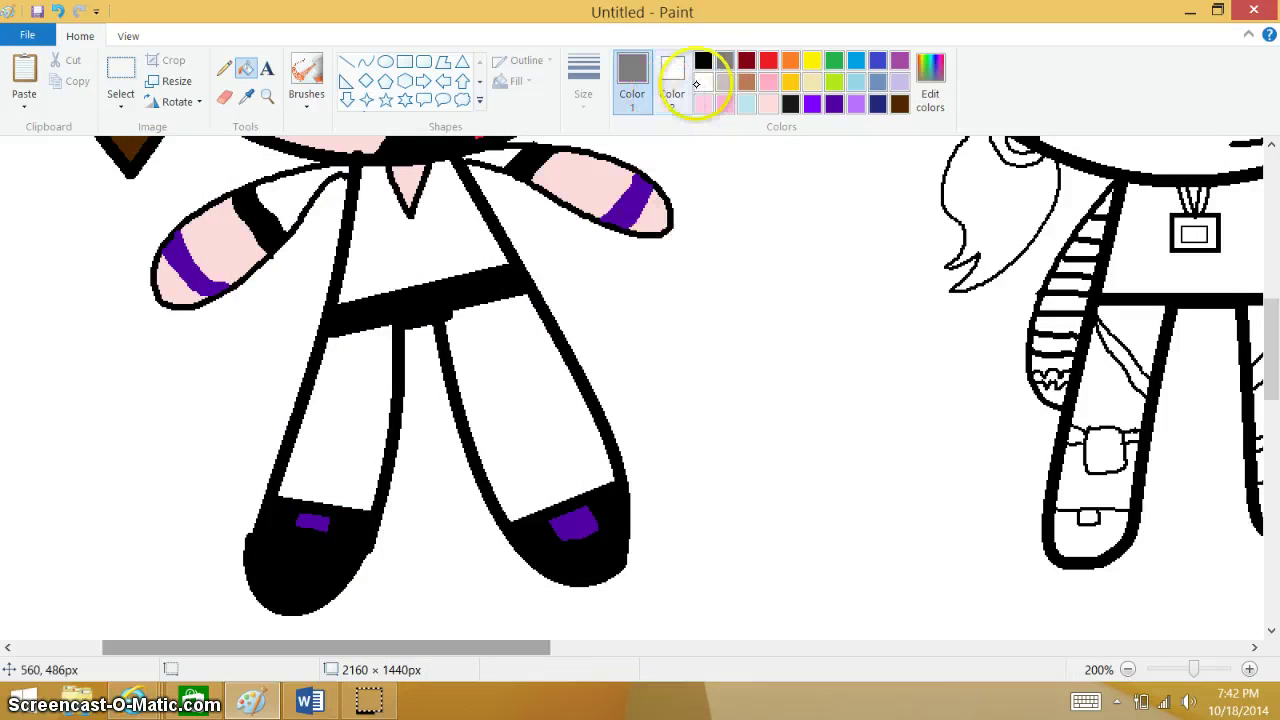
left_click(349, 400)
left_click(531, 361)
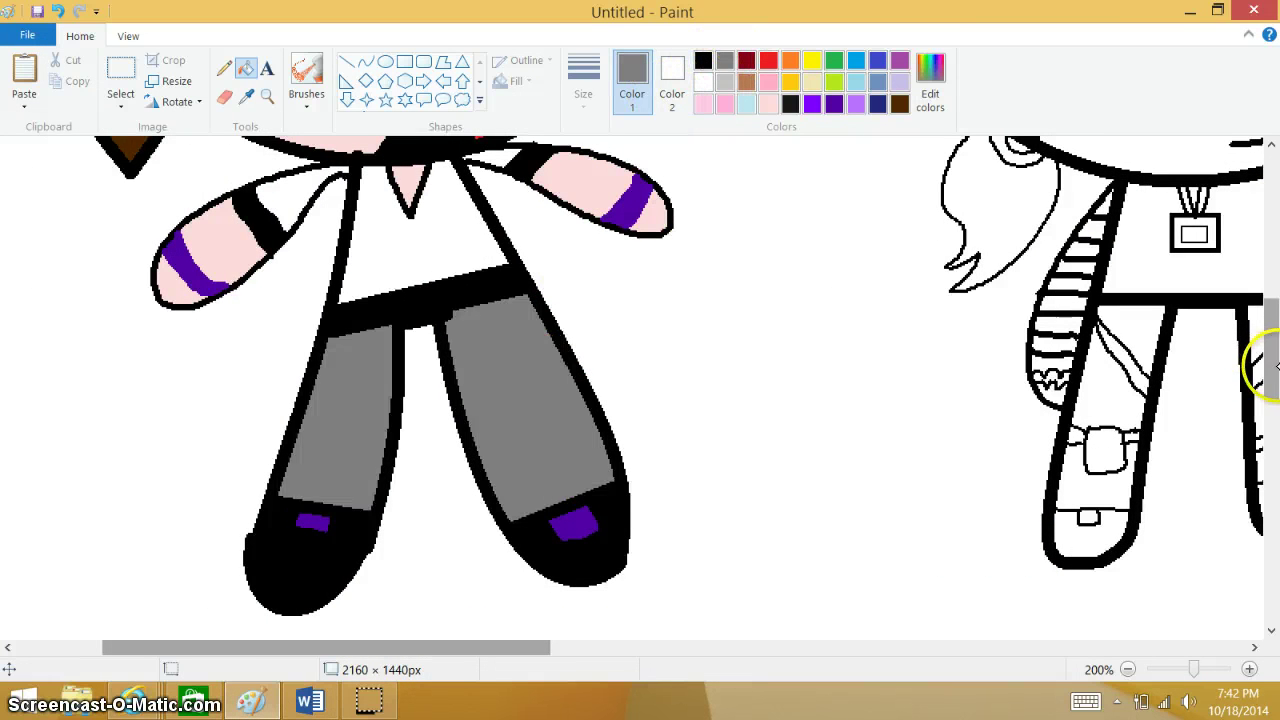
Mix a slightly darker skin pink (Red 251, Green 206, Blue 208) for the character with sunglasses
mouse_move(1270, 355)
left_mouse_down()
mouse_move(1270, 292)
mouse_move(1268, 334)
left_mouse_up()
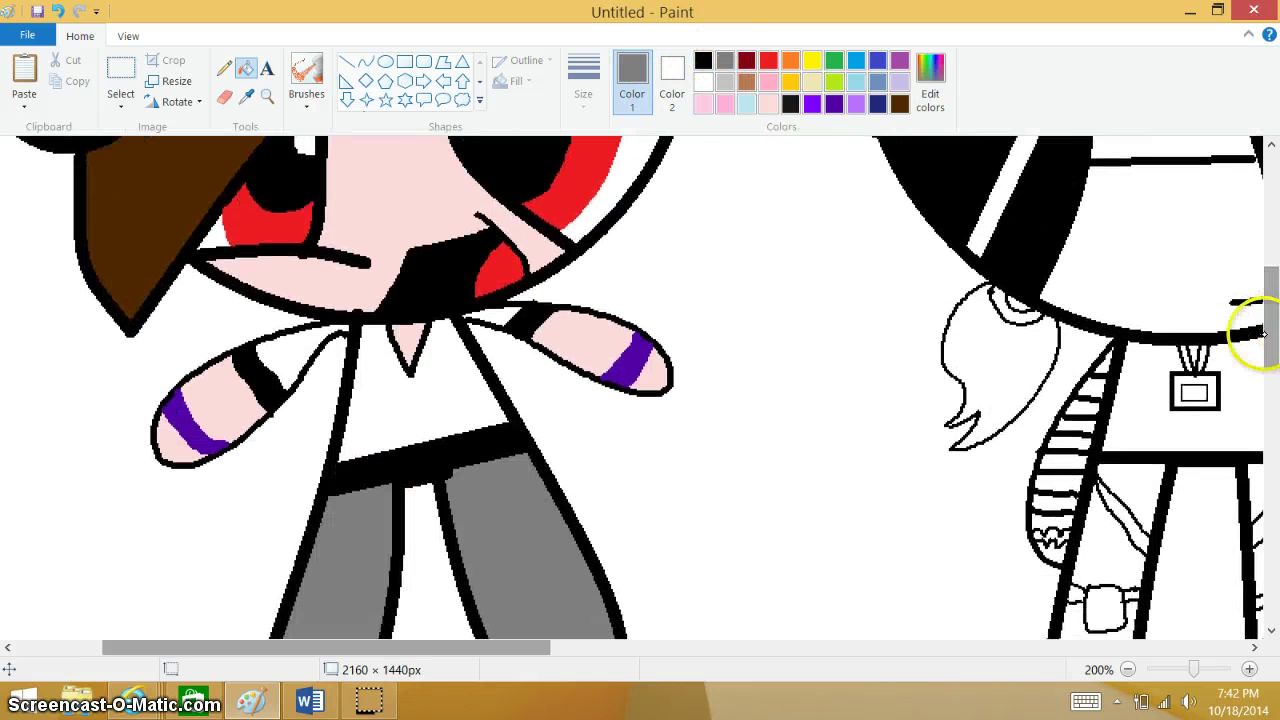
left_click_drag(498, 643, 717, 645)
left_click(768, 104)
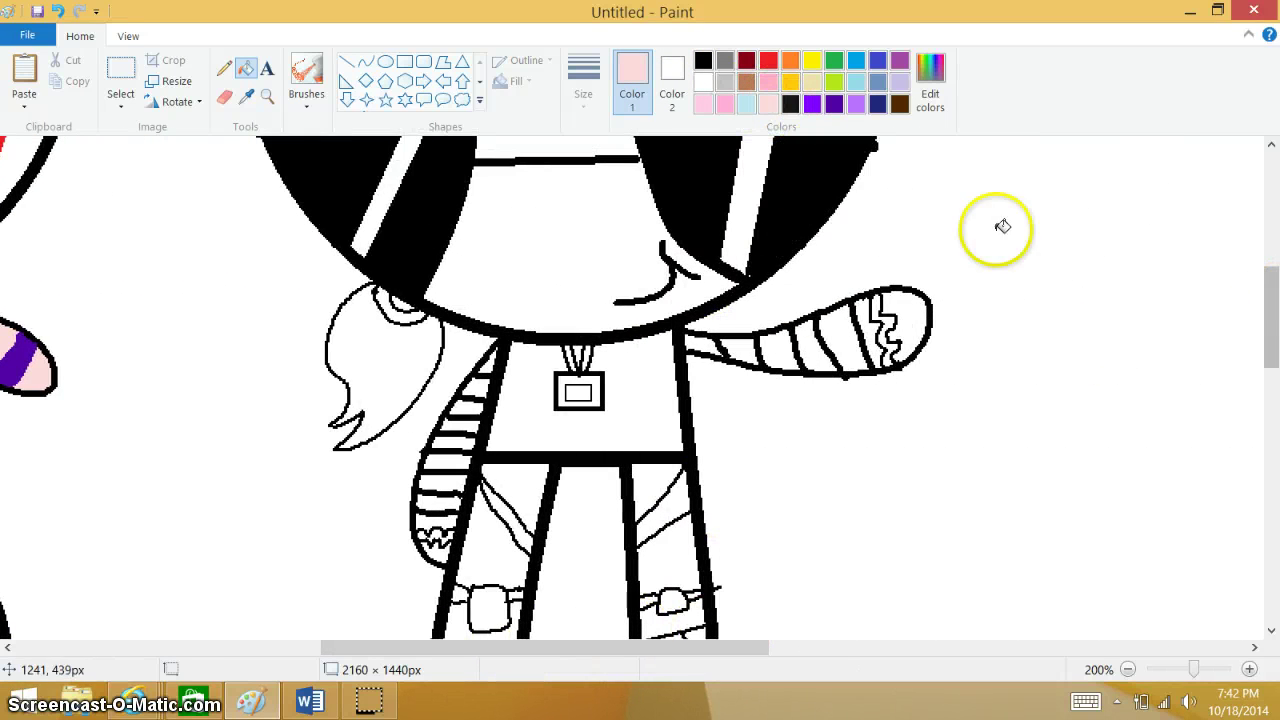
left_click(925, 82)
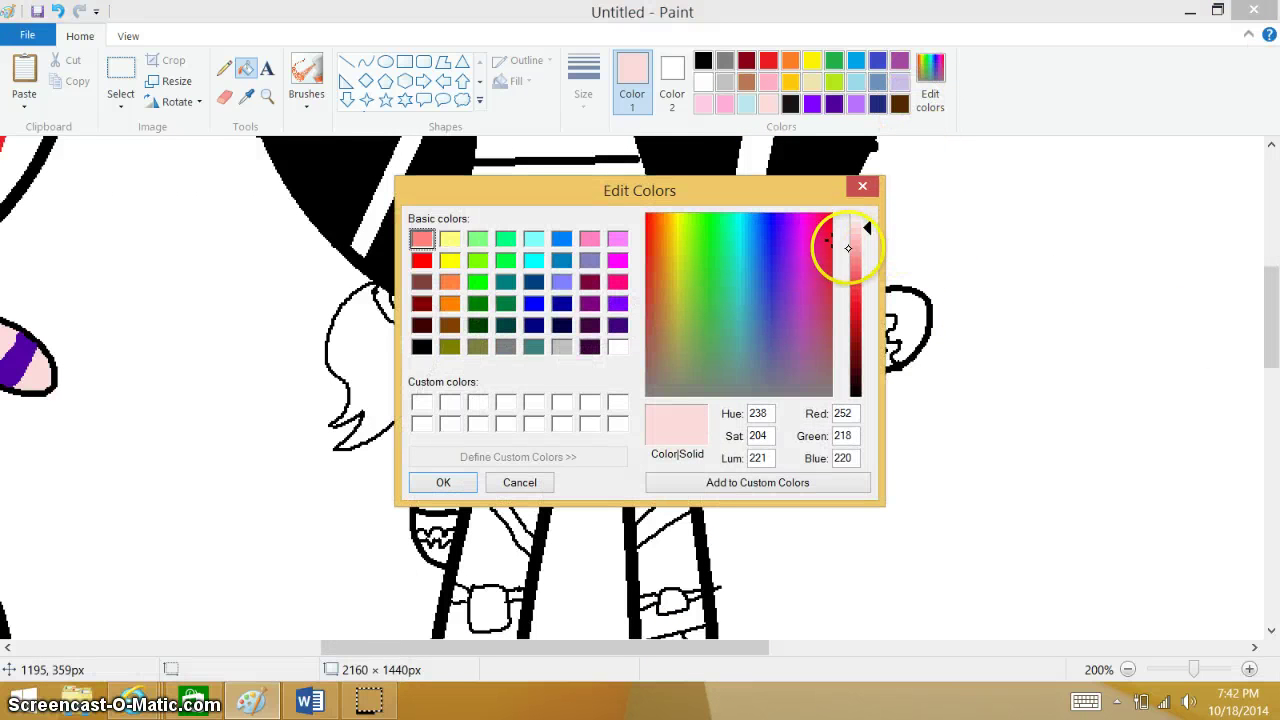
left_click_drag(858, 231, 864, 233)
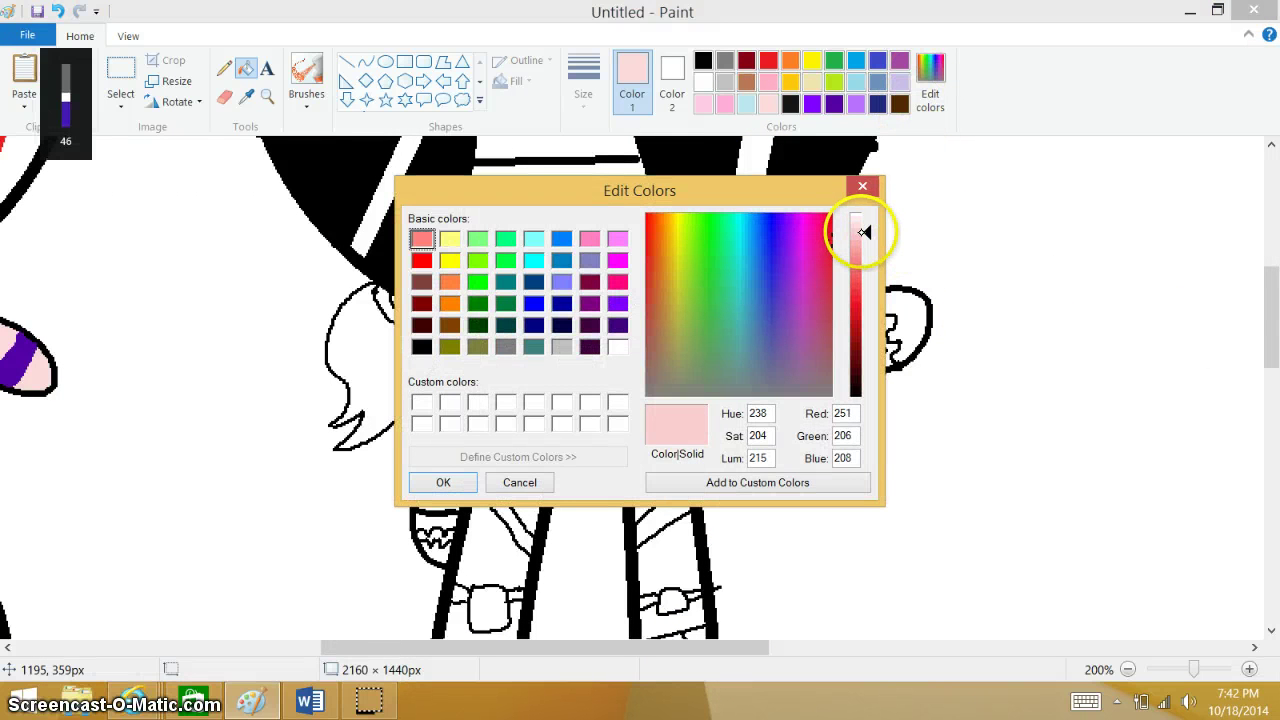
left_click(443, 482)
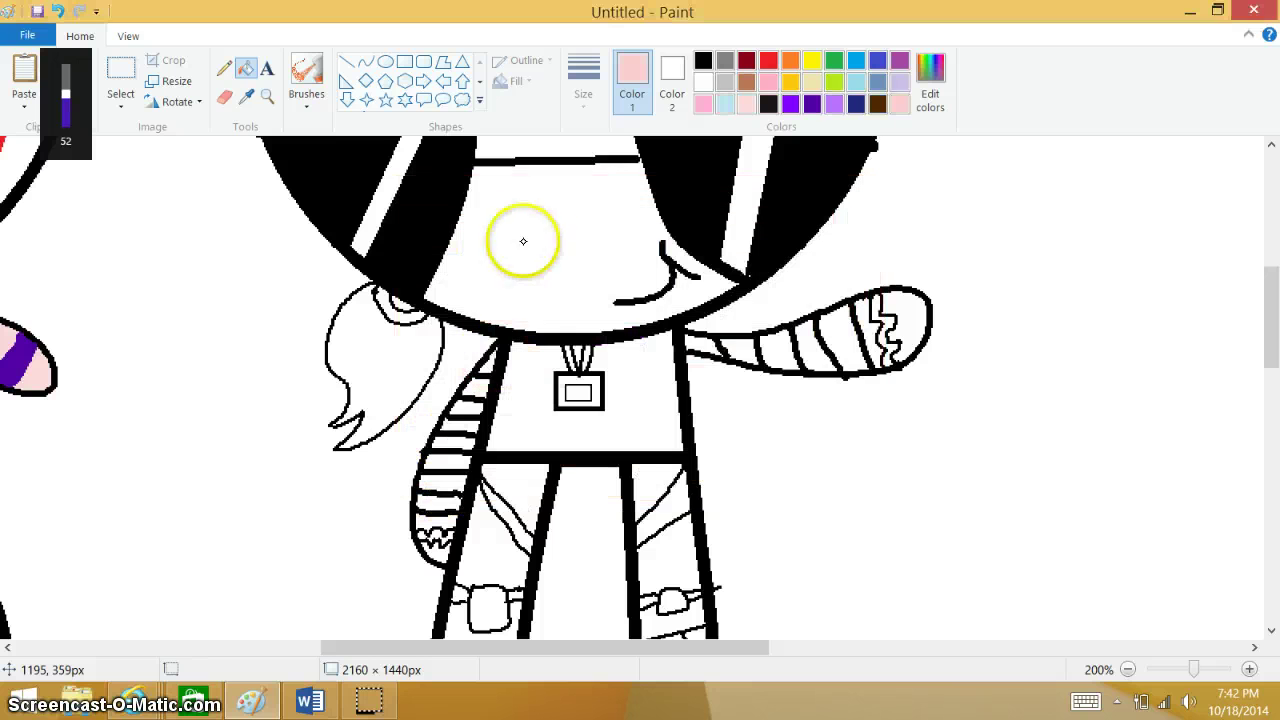
Fill the sunglasses character's face, the area above the glasses' bridge and both hands with the mixed pink
left_click(524, 218)
left_click(538, 143)
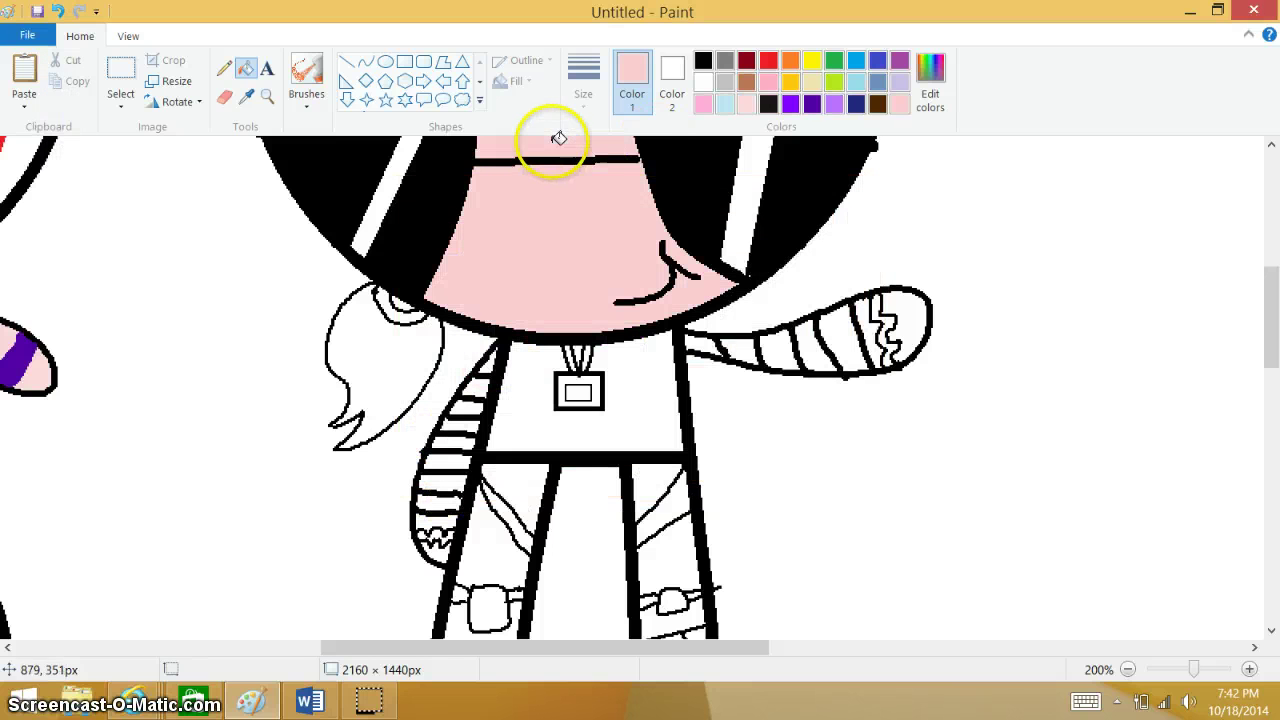
left_click(914, 314)
left_click(436, 546)
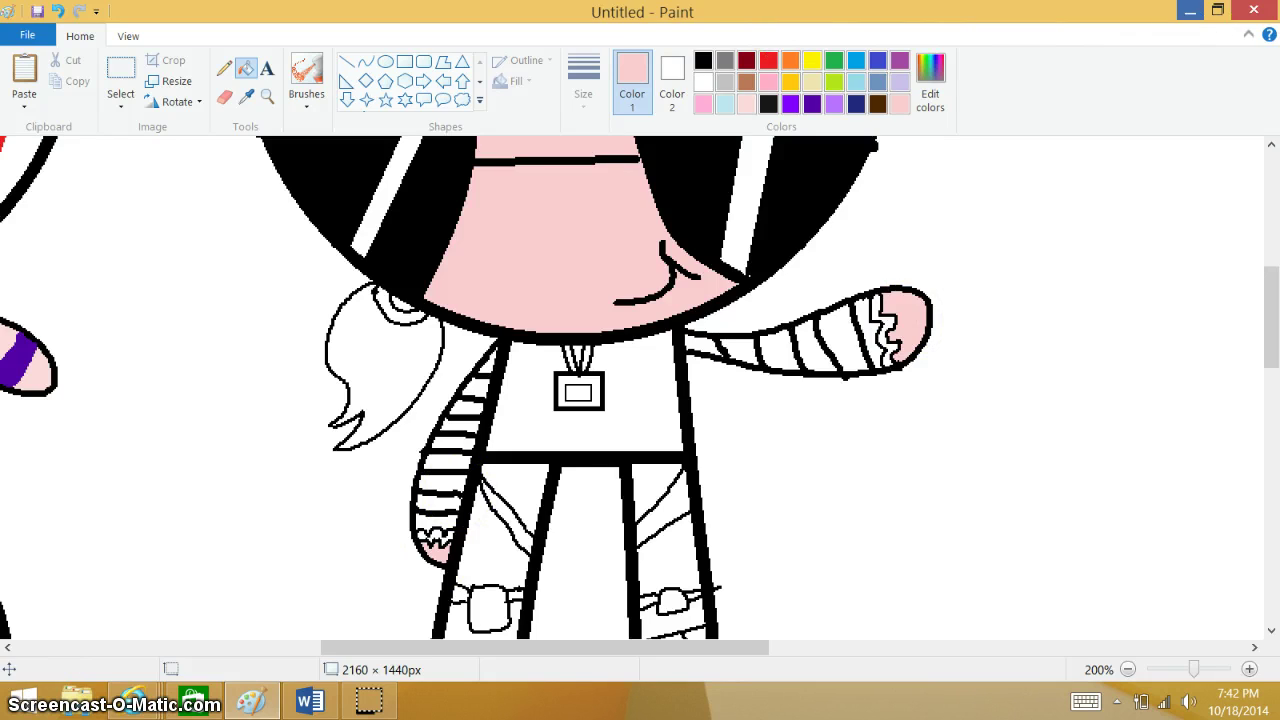
Check the skydoesminecraft skin in the browser, and fill the amulet's frame with yellow and its centre with purple in Paint
left_click(1190, 10)
left_click(857, 42)
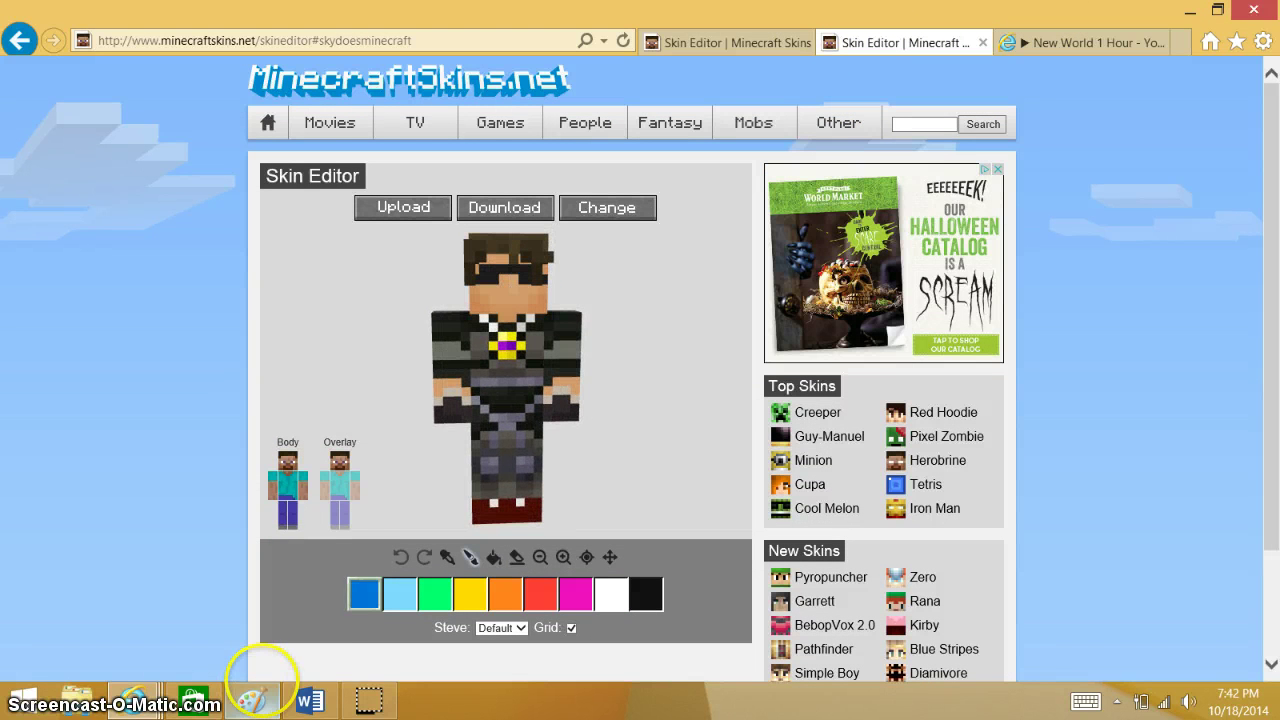
left_click(252, 700)
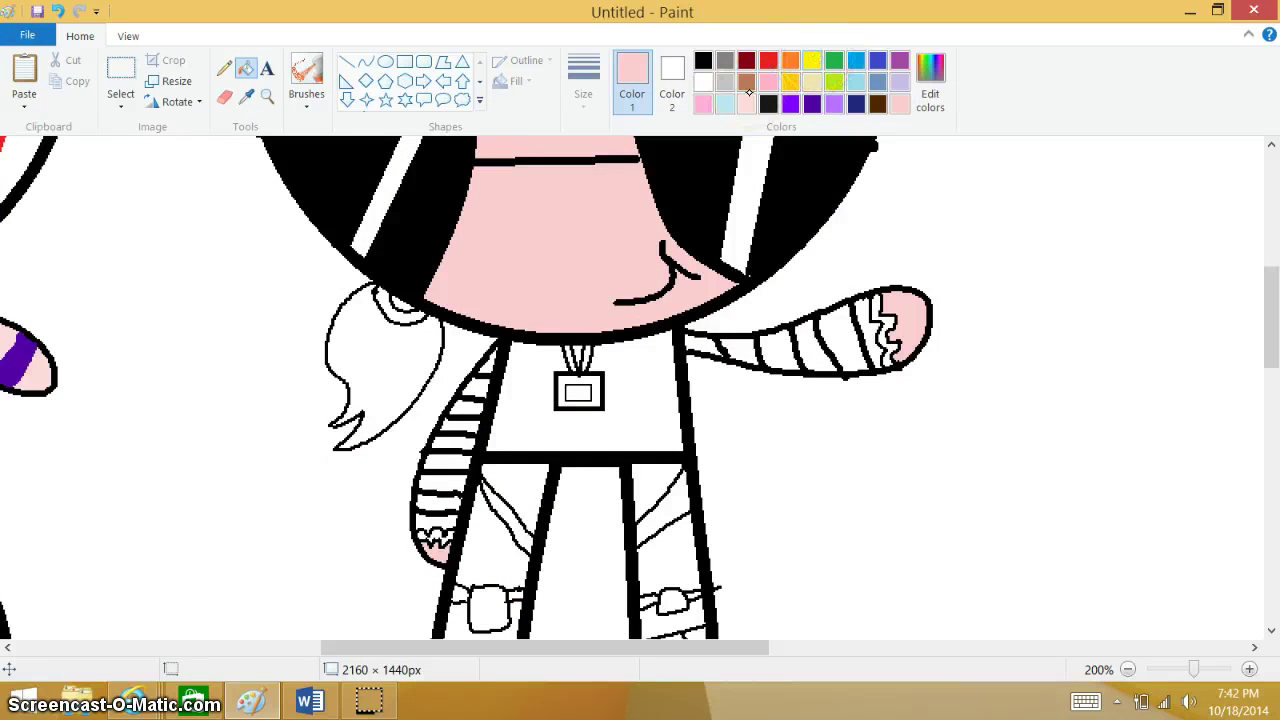
left_click(815, 61)
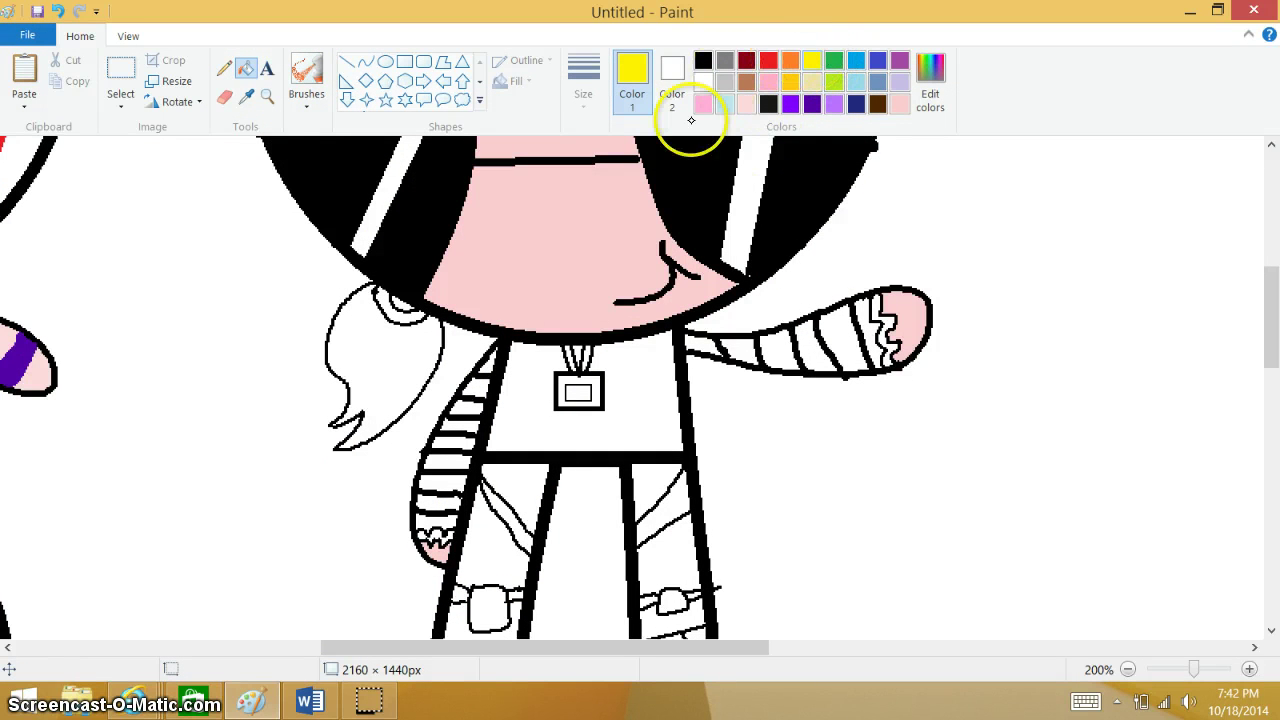
left_click(789, 105)
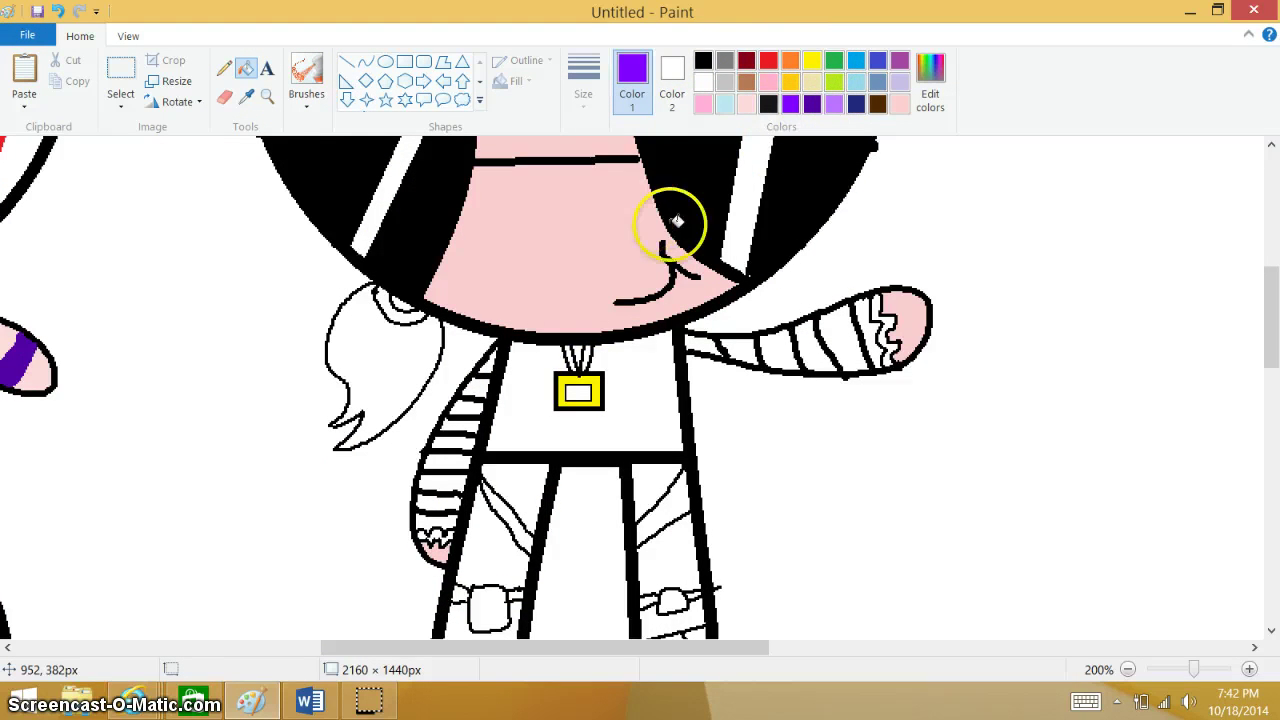
left_click(580, 392)
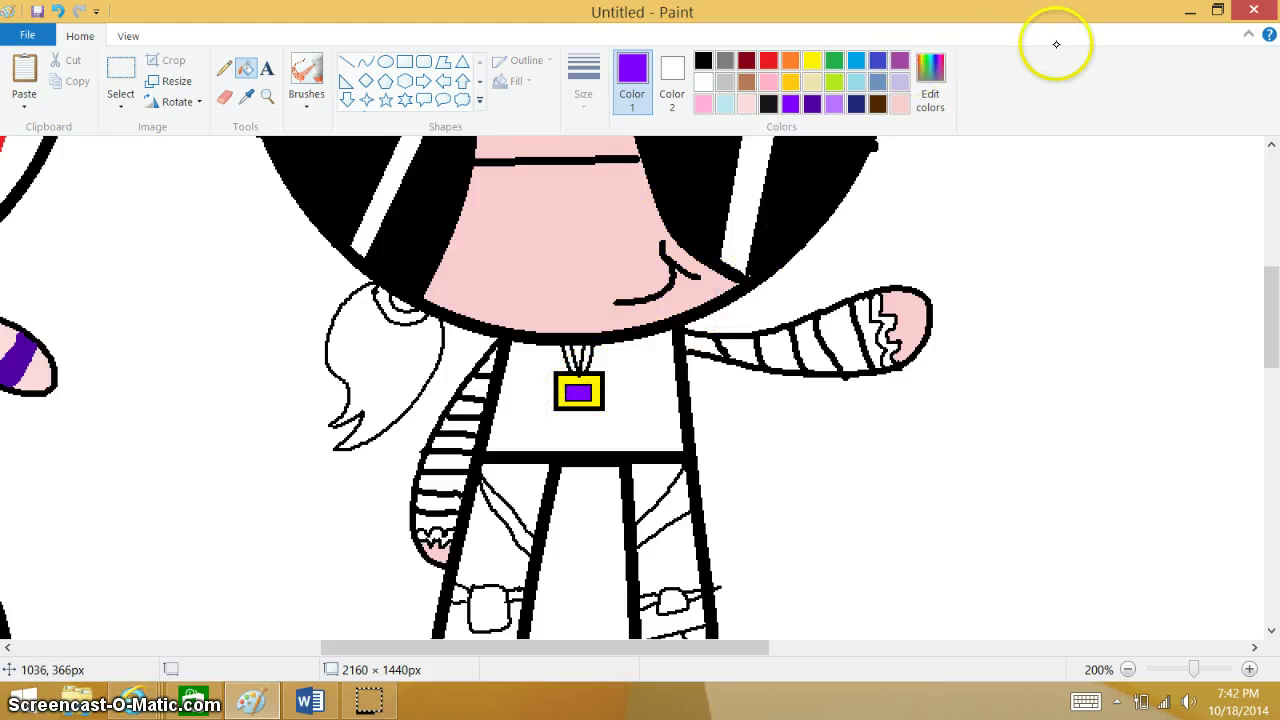
Check the leg colours on the reference skin, and fill the diagonal straps on both legs with light grey
left_click(1189, 11)
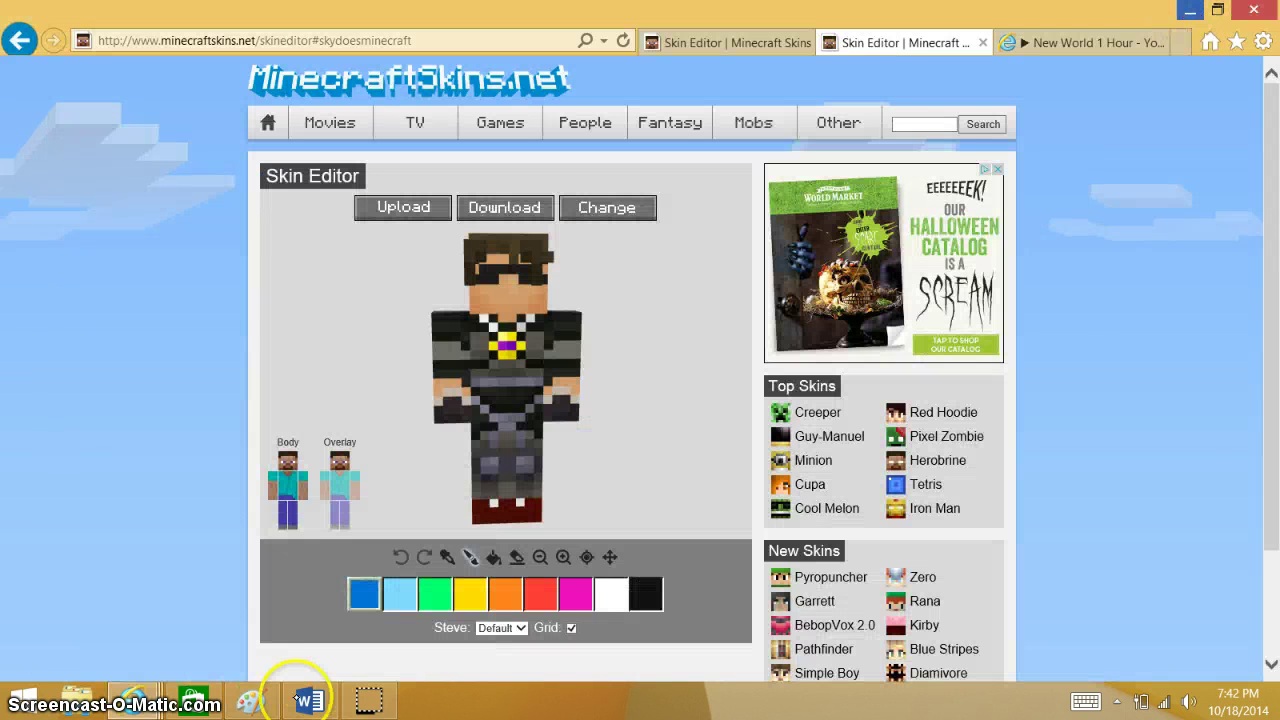
left_click(253, 700)
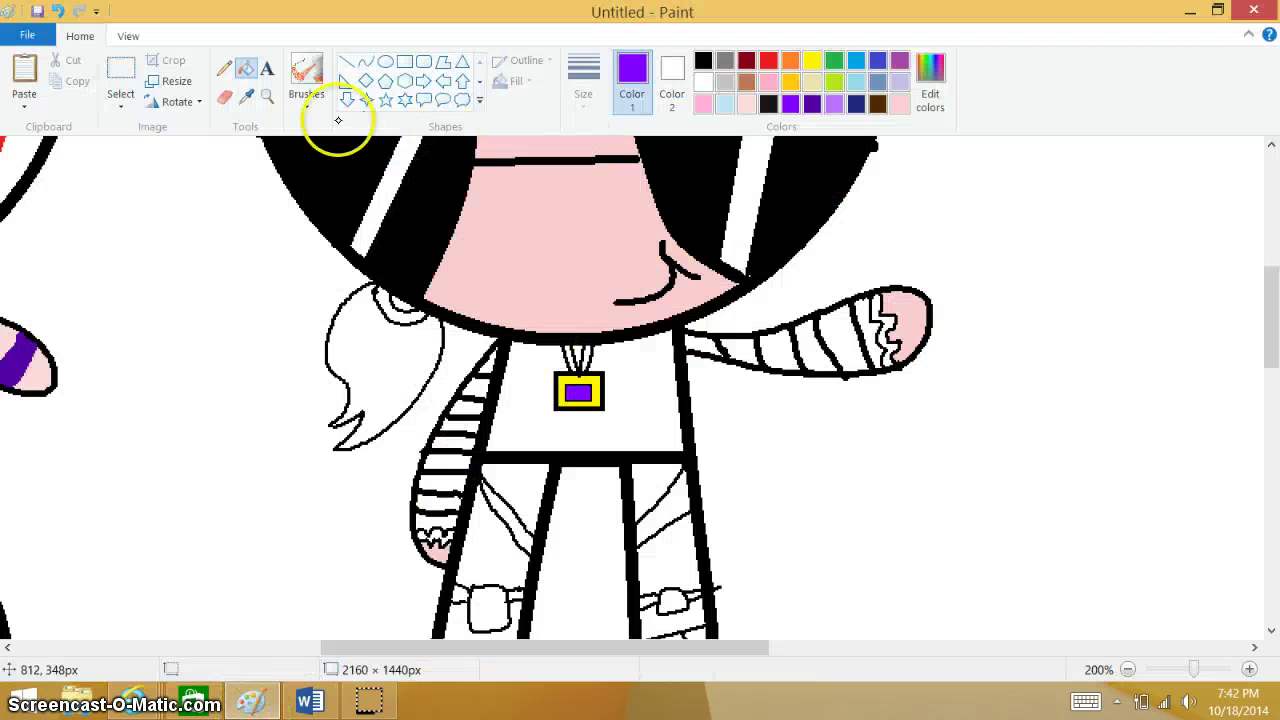
left_click(500, 471)
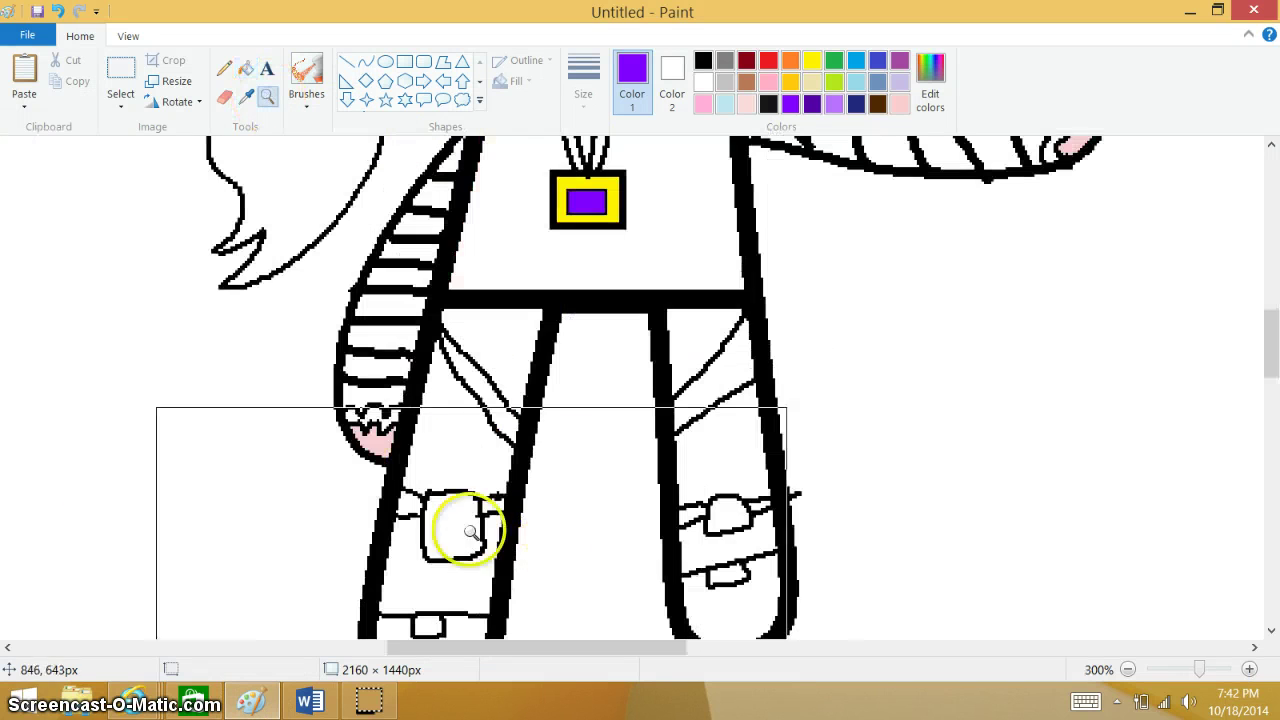
left_click(248, 68)
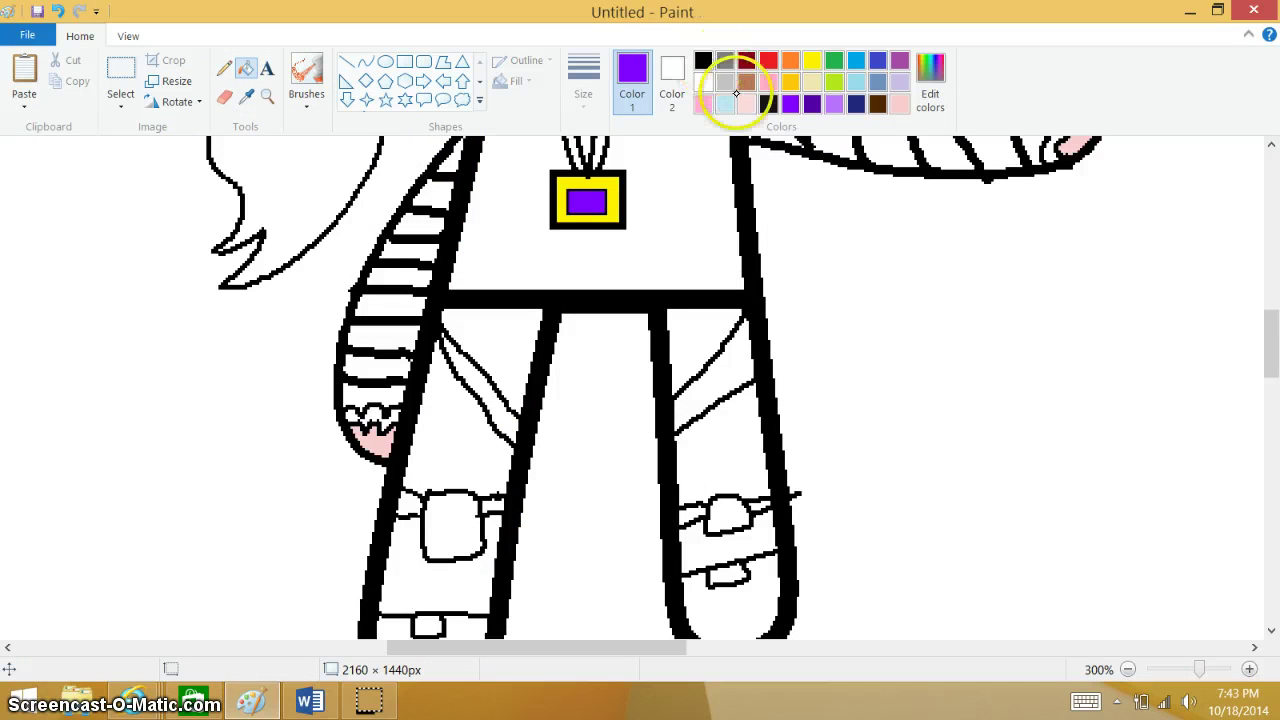
left_click(725, 80)
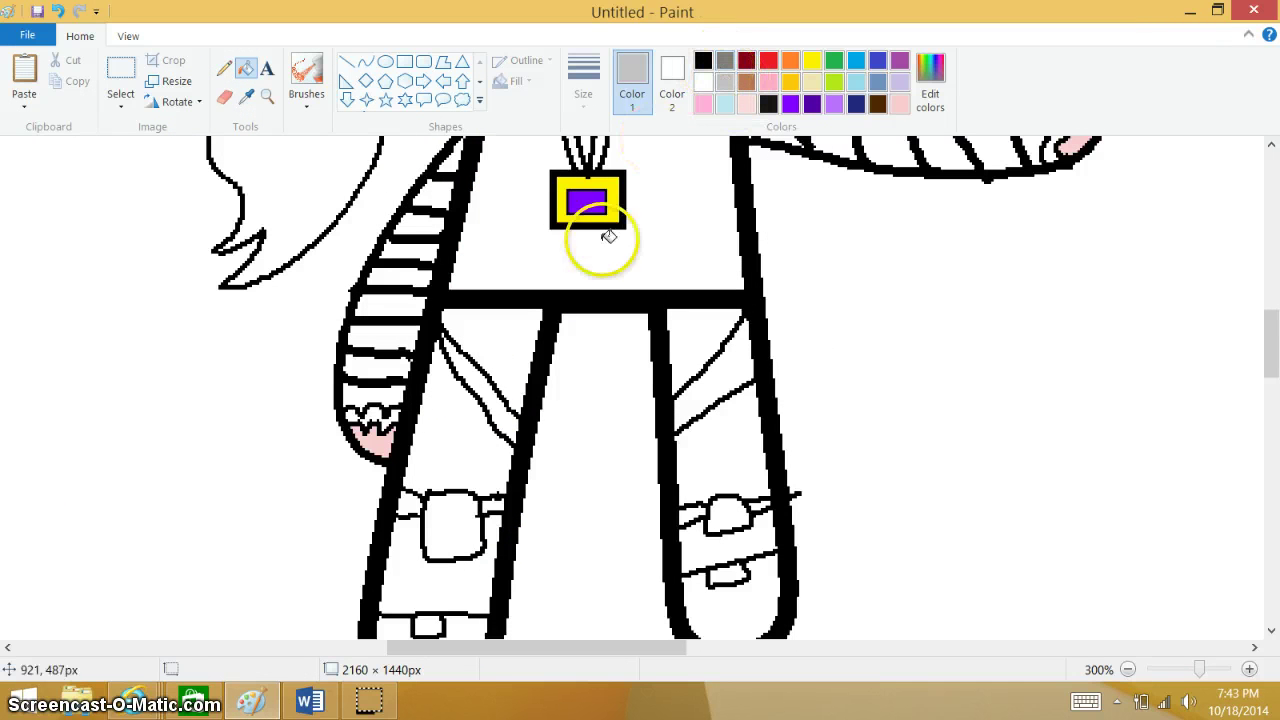
left_click(505, 415)
left_click(729, 371)
Recheck the reference skin in the browser, and fill the trouser areas around the straps and knee pads with near-black
left_click(1187, 12)
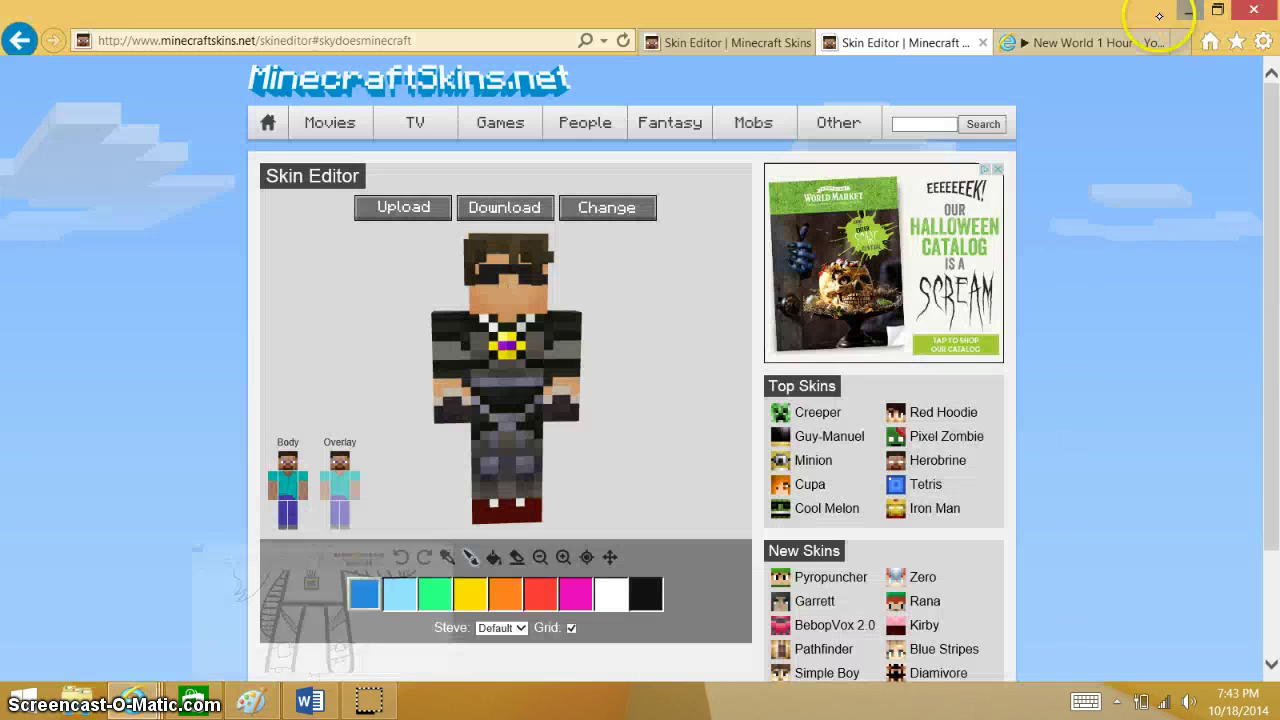
left_click(250, 700)
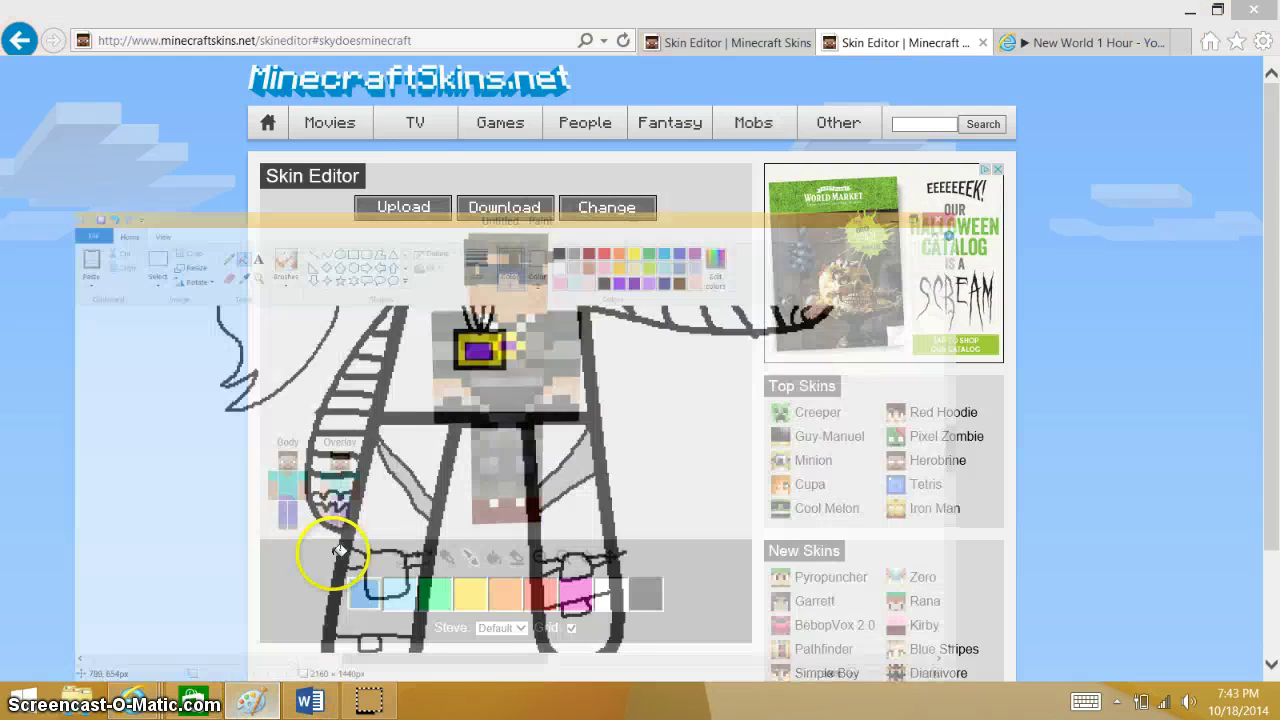
left_click(768, 104)
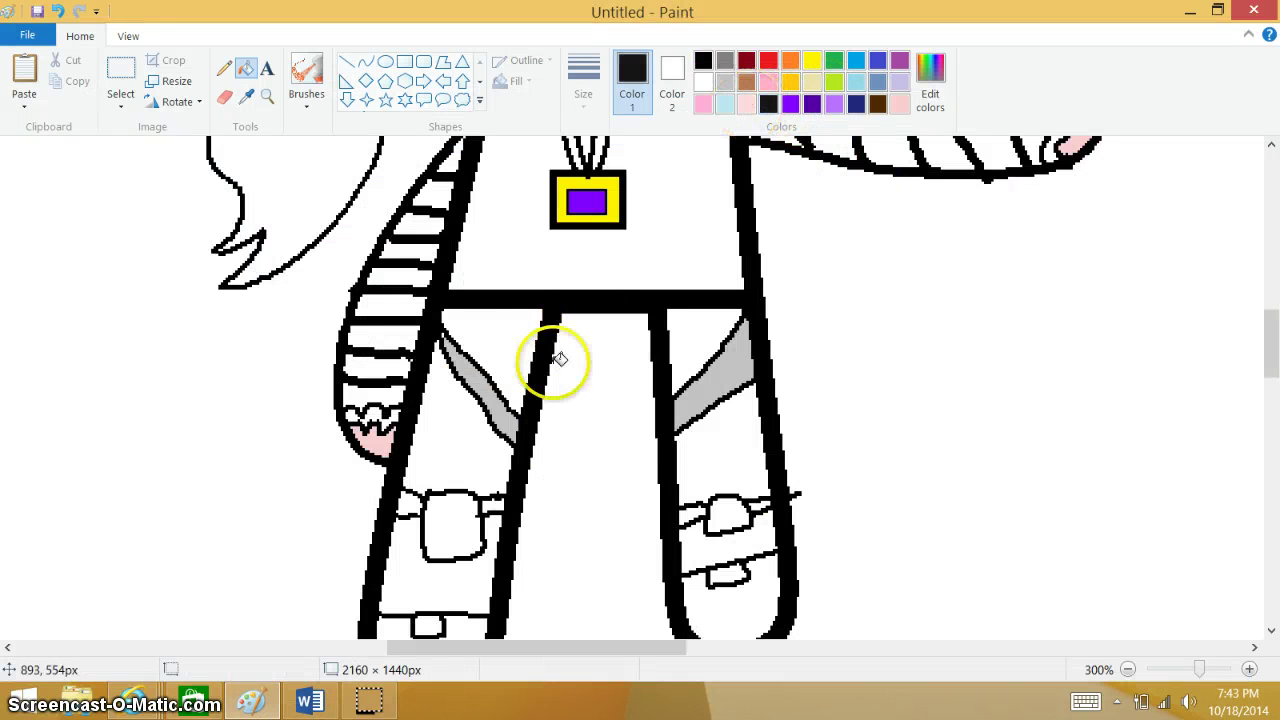
left_click(495, 345)
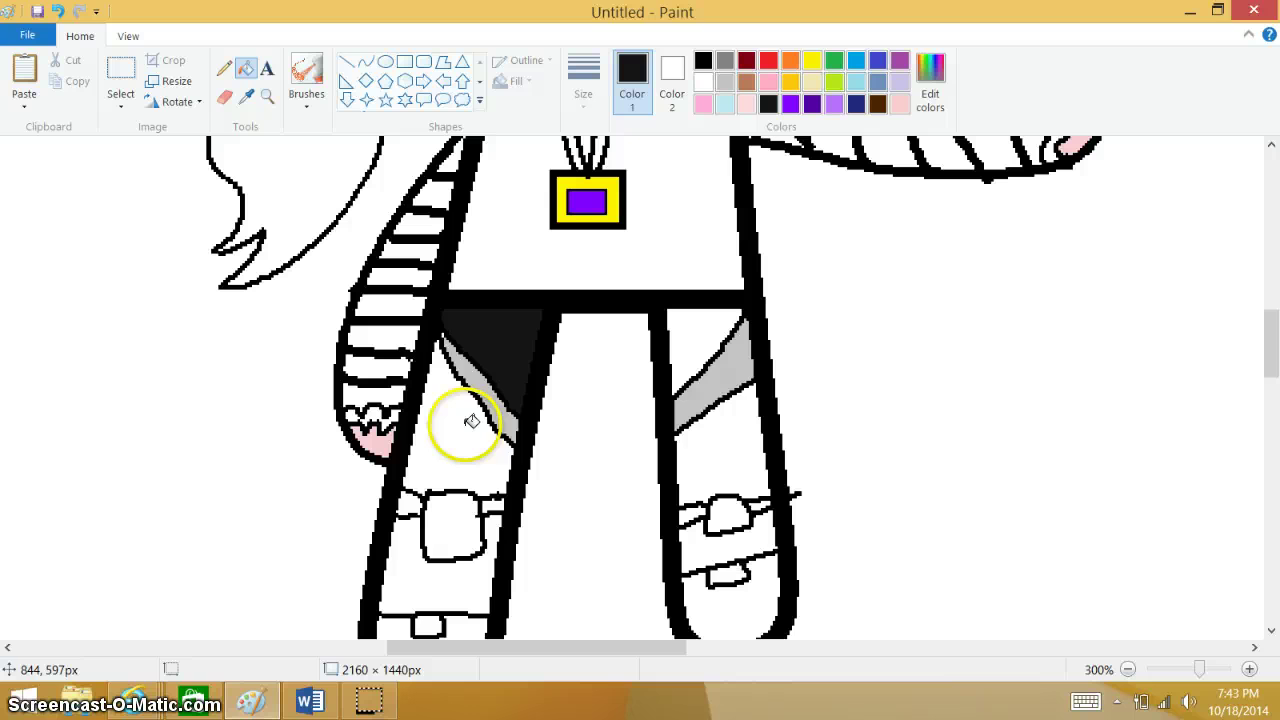
left_click(471, 420)
left_click(686, 334)
left_click(720, 450)
left_click(466, 580)
left_click(720, 550)
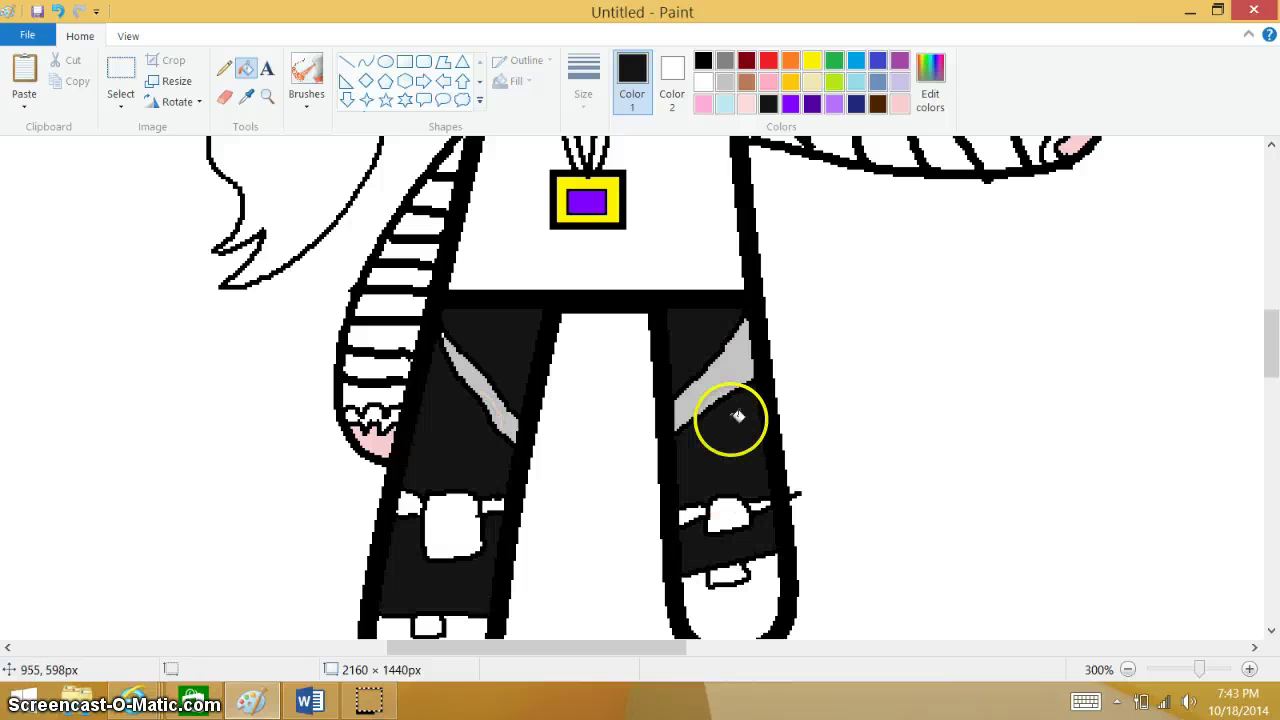
Recheck the reference skin in the browser and mix a medium grey with red, green and blue at 122 in Paint
left_click(1188, 12)
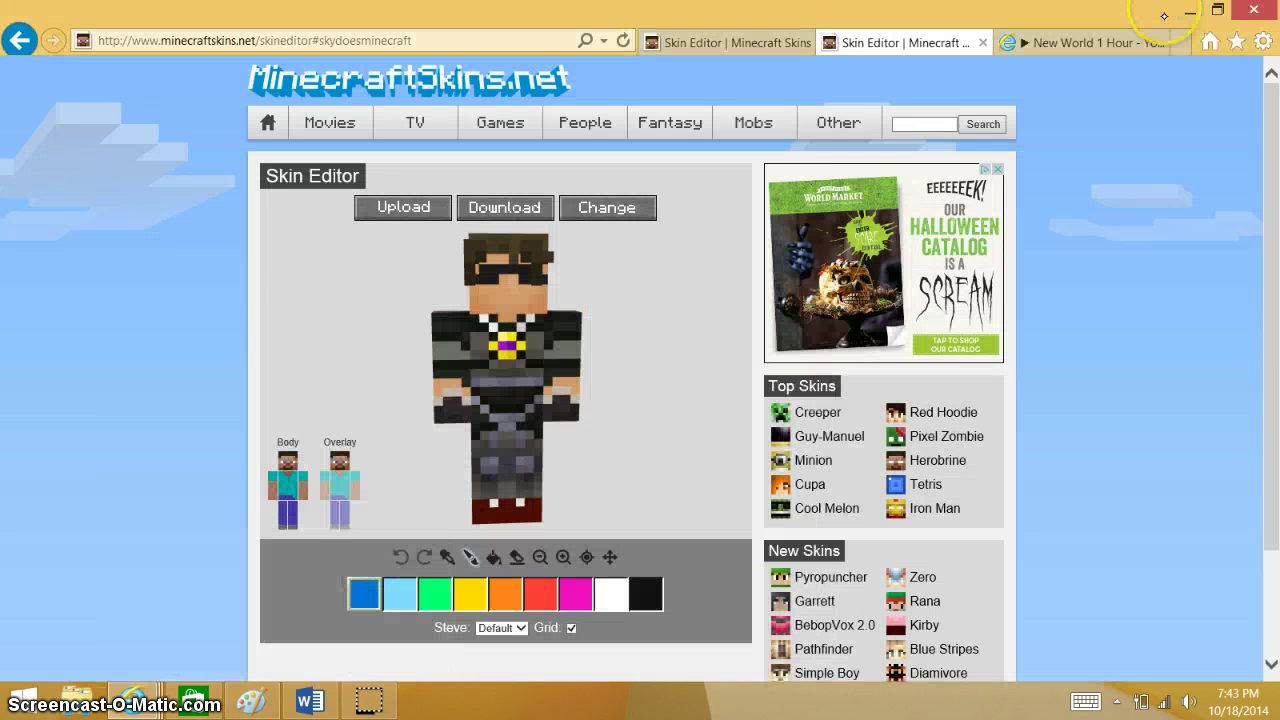
left_click(251, 703)
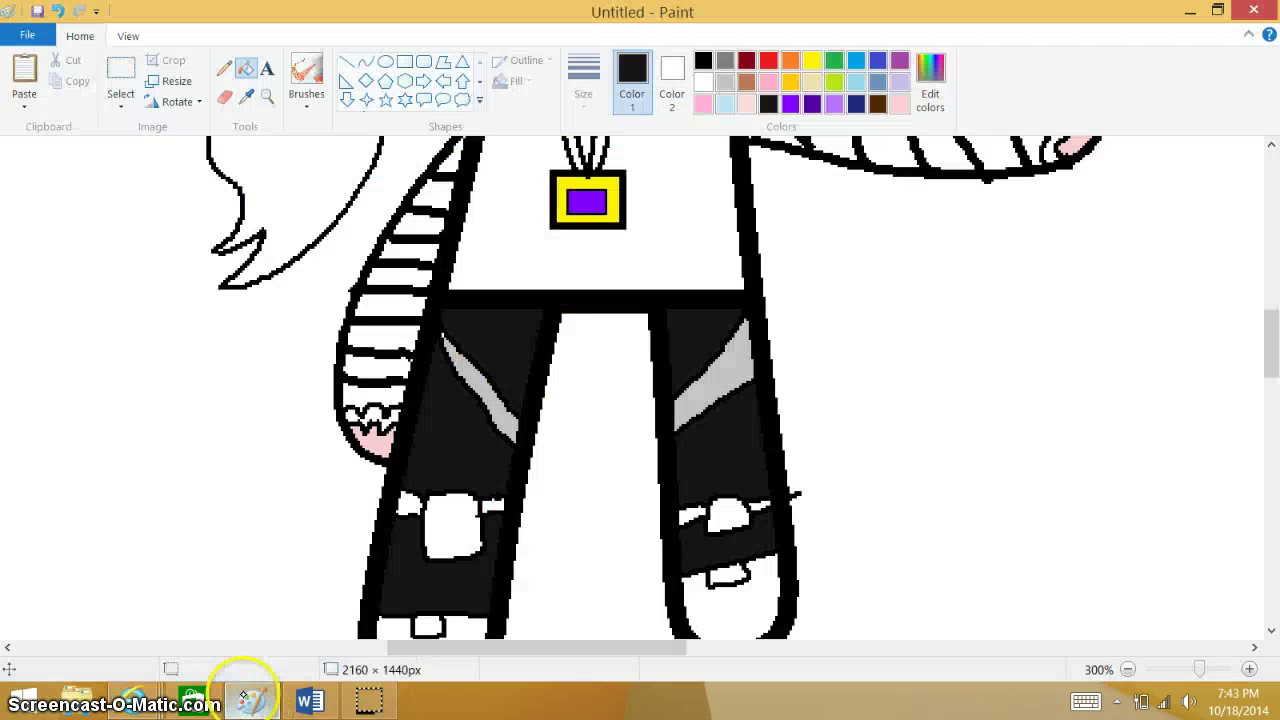
left_click(930, 85)
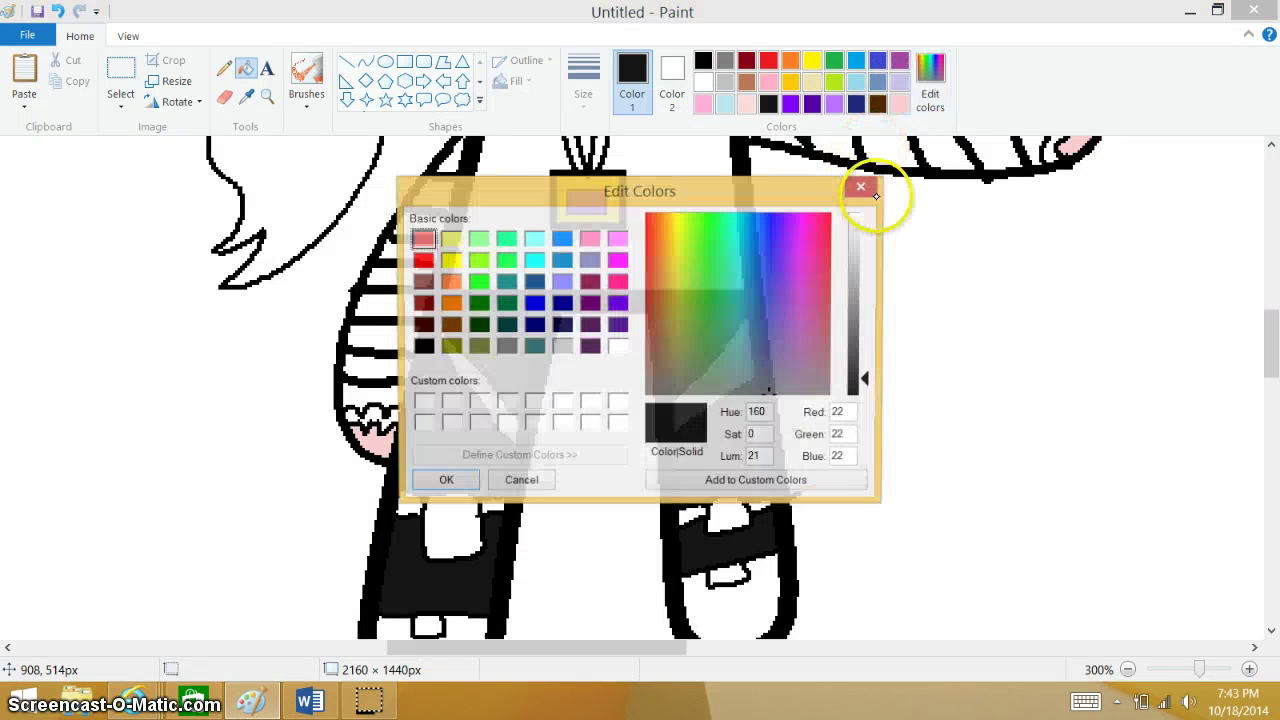
left_click(857, 309)
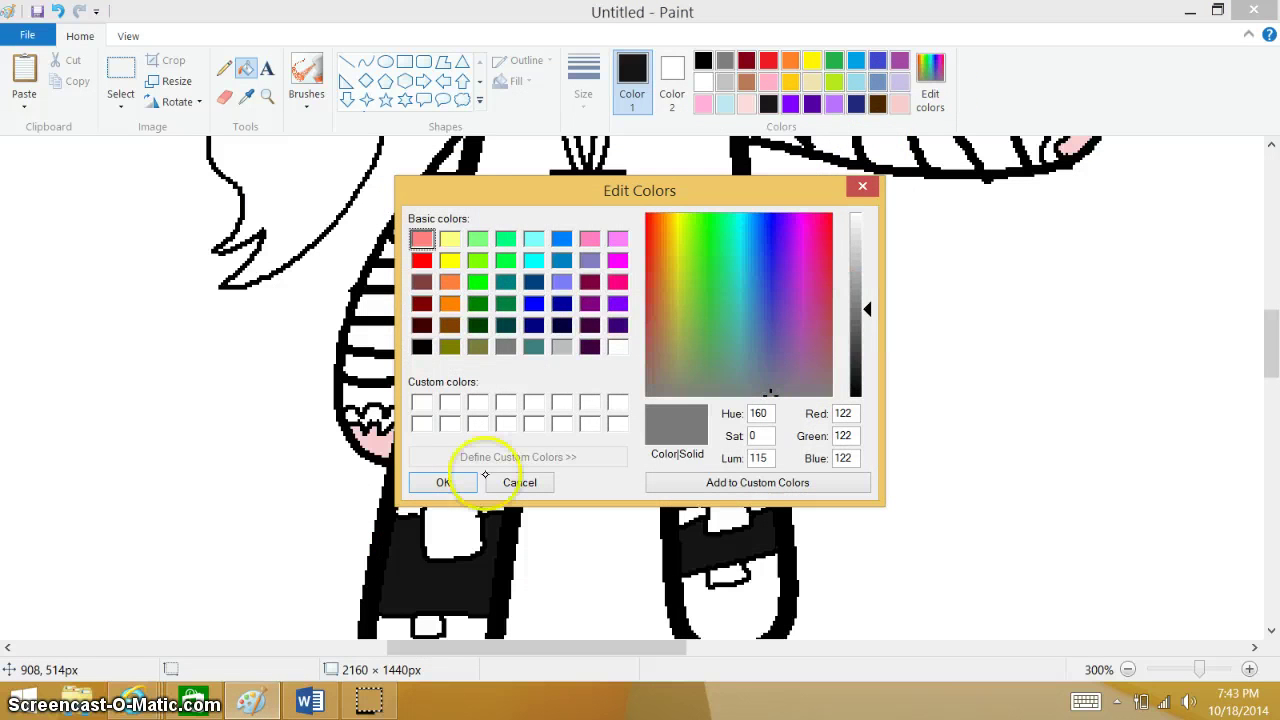
left_click(443, 482)
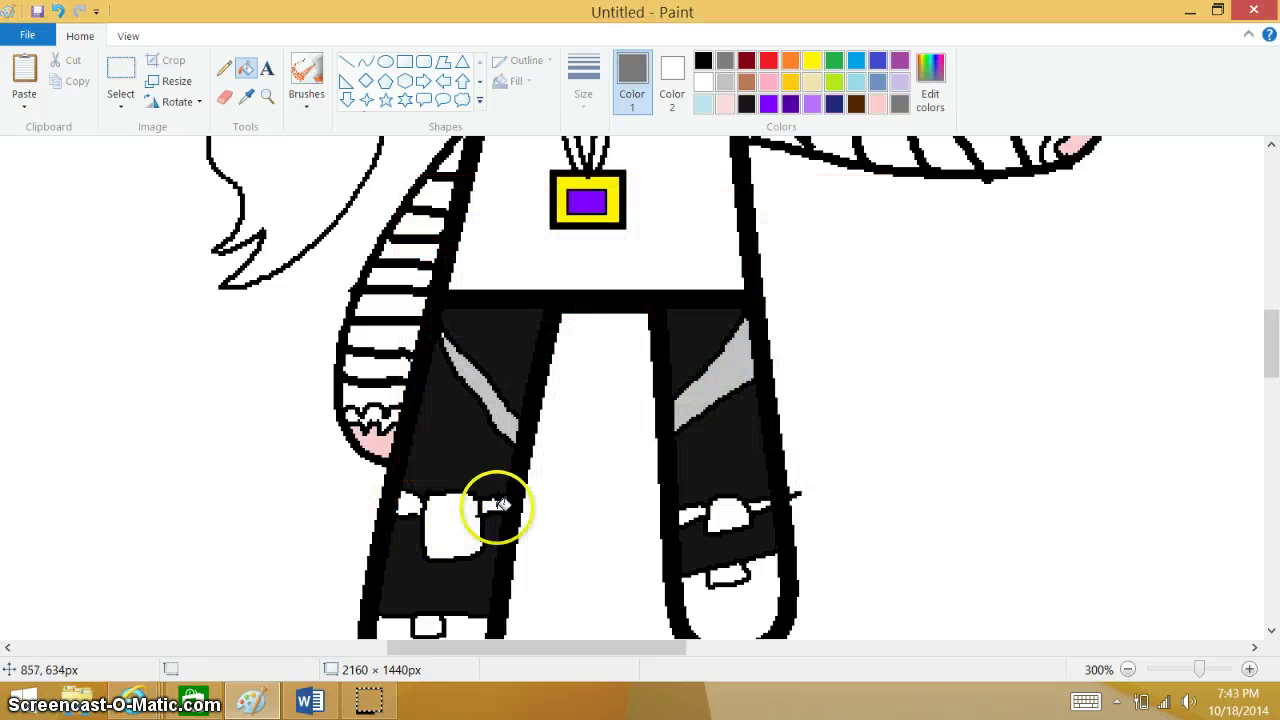
Try to fill the knee pad straps with the mixed grey, undoing a fill that lands on the outlines
left_click(692, 514)
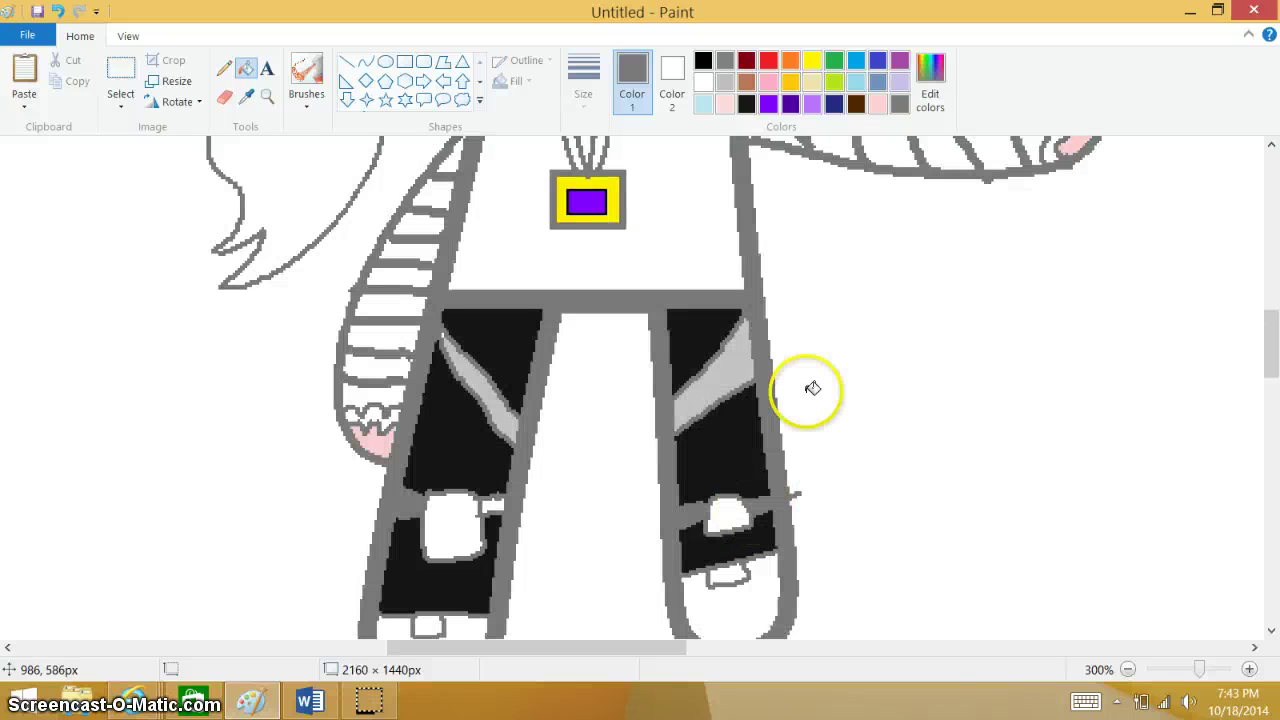
left_click(37, 11)
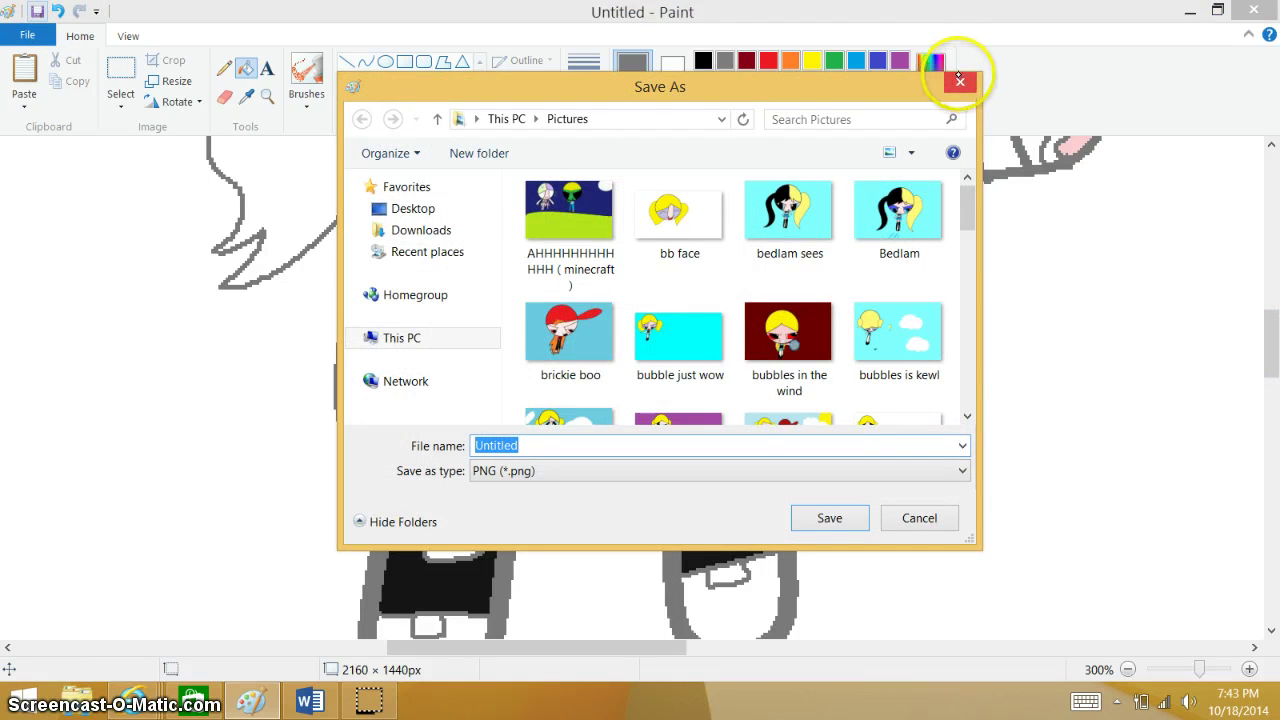
left_click(957, 76)
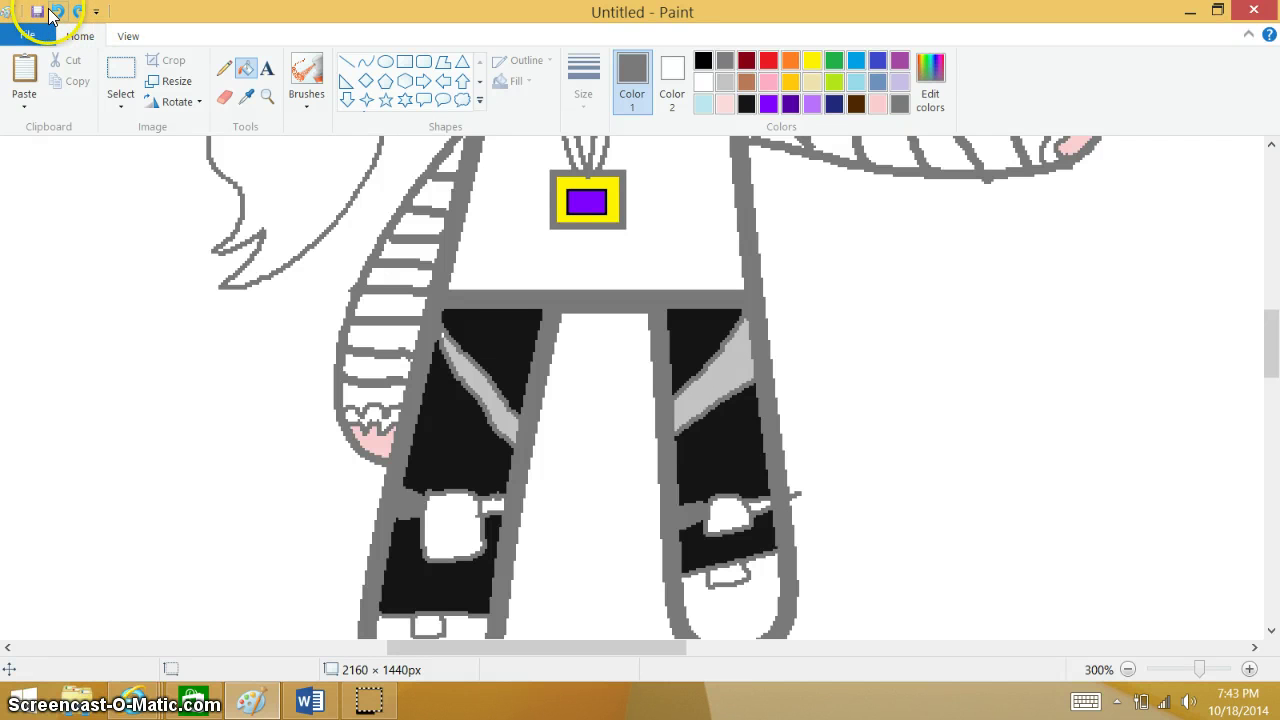
left_click(55, 10)
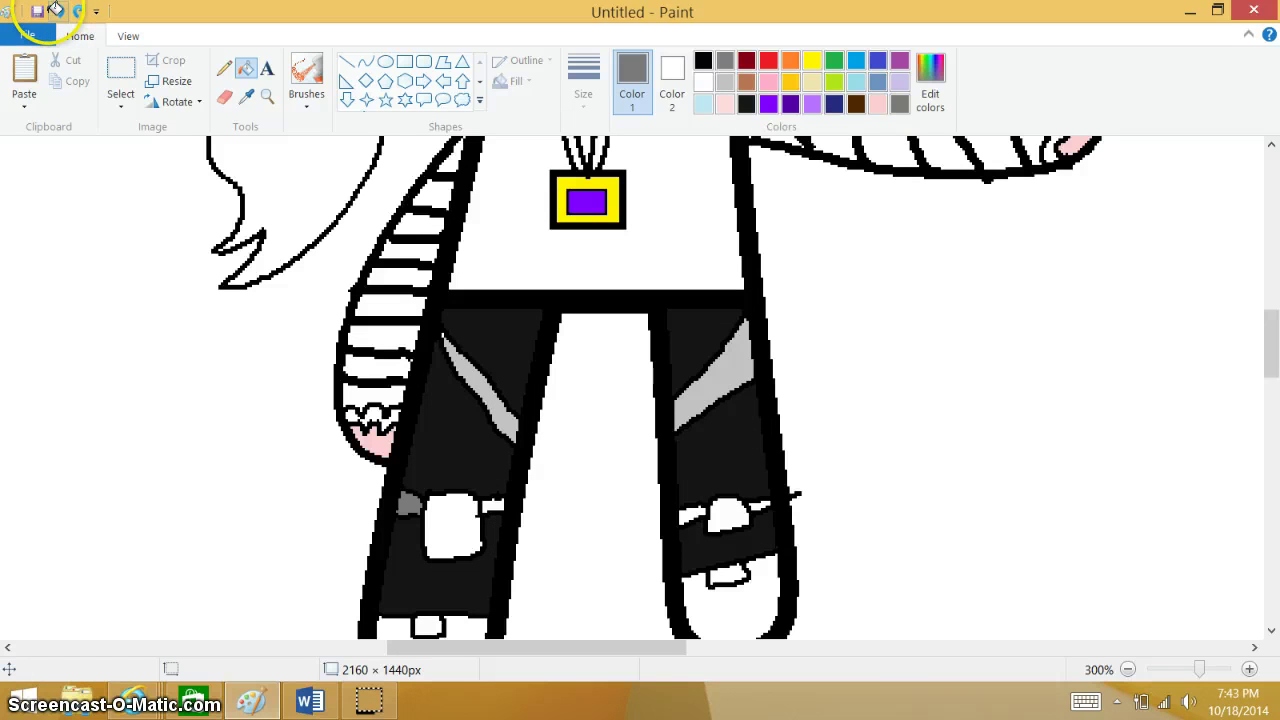
left_click(757, 508)
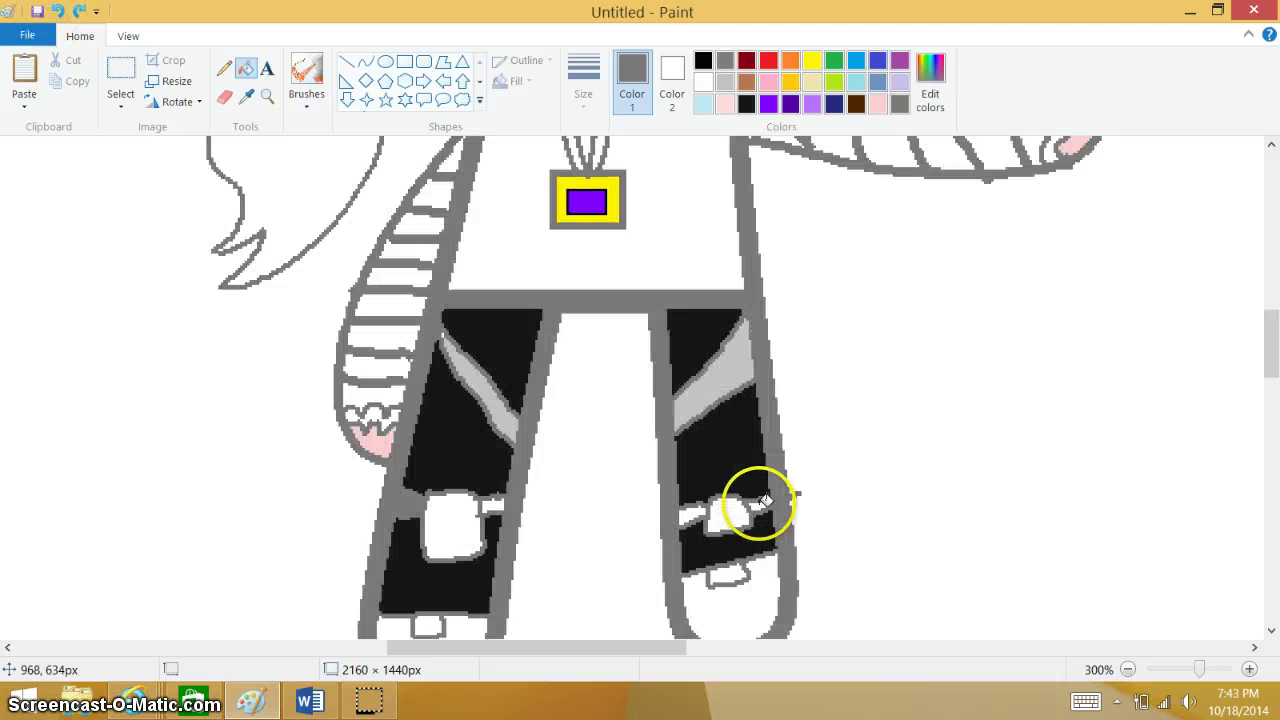
Replace the greeting in the Word document with "I BE BACK O-O"
left_click(308, 690)
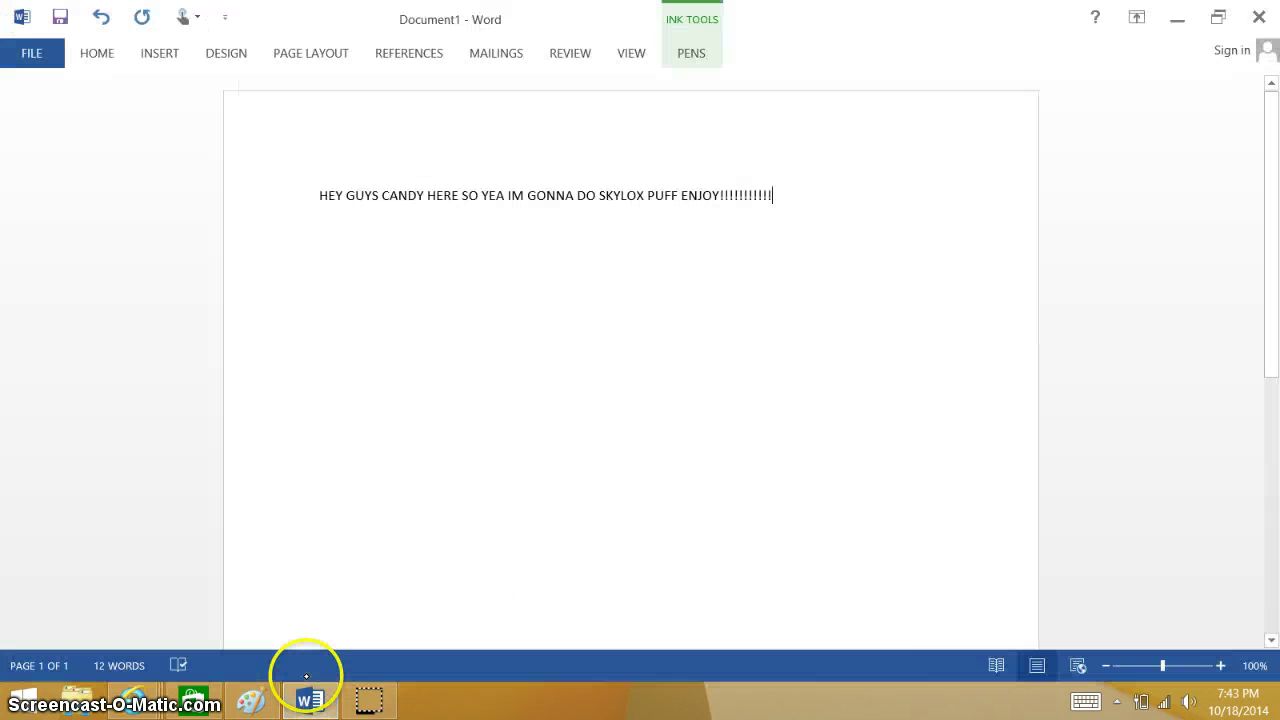
key("BackSpace")
key("BackSpace")
key("BackSpace")
key("BackSpace")
key("BackSpace")
key("BackSpace")
key("BackSpace")
key("BackSpace")
key("BackSpace")
key("BackSpace")
key("BackSpace")
key("BackSpace")
key("BackSpace")
key("BackSpace")
key("BackSpace")
key("BackSpace")
key("BackSpace")
key("BackSpace")
key("BackSpace")
key("BackSpace")
key("BackSpace")
key("BackSpace")
key("BackSpace")
key("BackSpace")
key("BackSpace")
key("BackSpace")
key("BackSpace")
key("BackSpace")
key("BackSpace")
key("BackSpace")
key("BackSpace")
key("BackSpace")
key("BackSpace")
key("BackSpace")
key("BackSpace")
key("BackSpace")
key("BackSpace")
key("BackSpace")
key("BackSpace")
key("BackSpace")
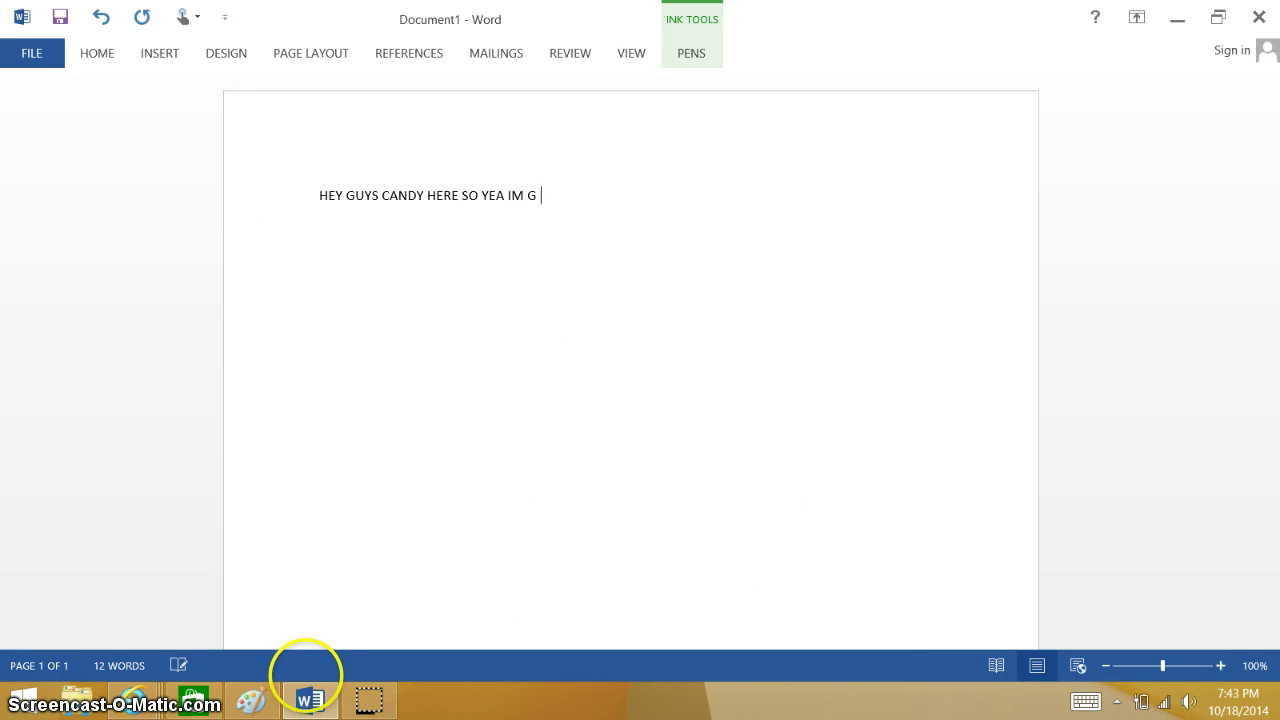
type("I")
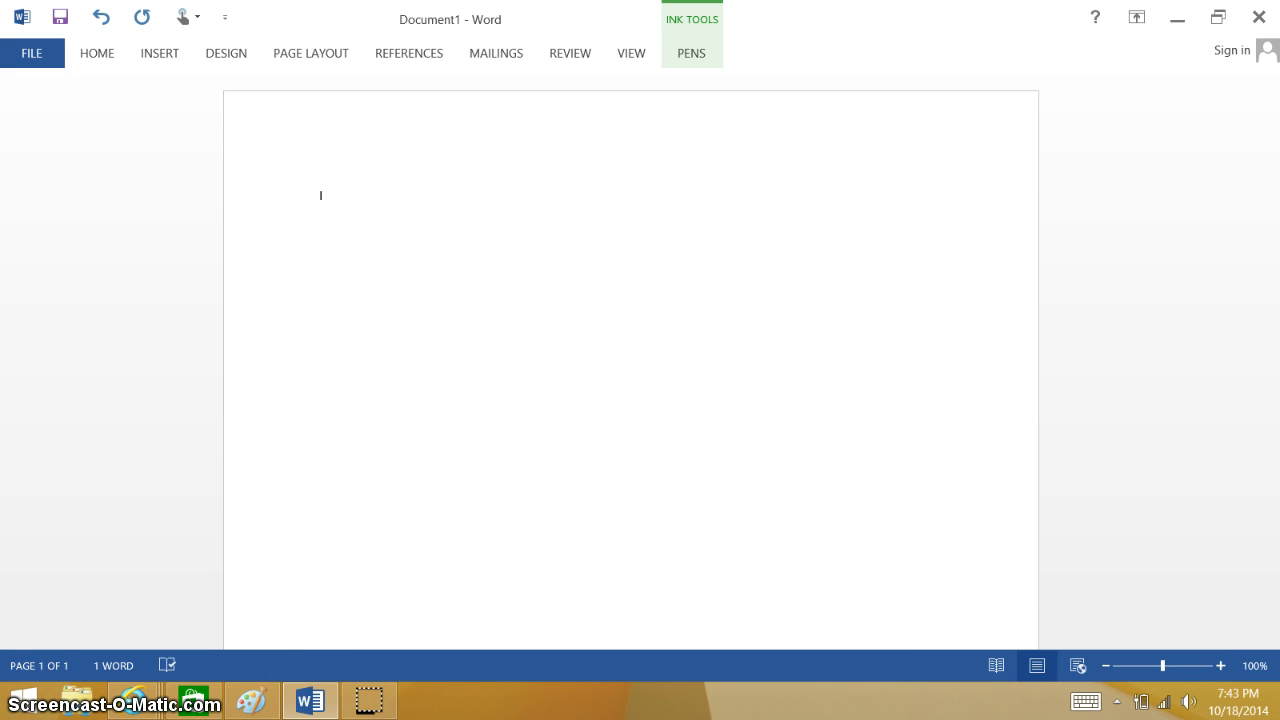
type(" BE BACK O-O")
Back in Paint, undo the grey outline fill and fill both halves of the right-hand leg's knee pad strap with grey
left_click(1177, 17)
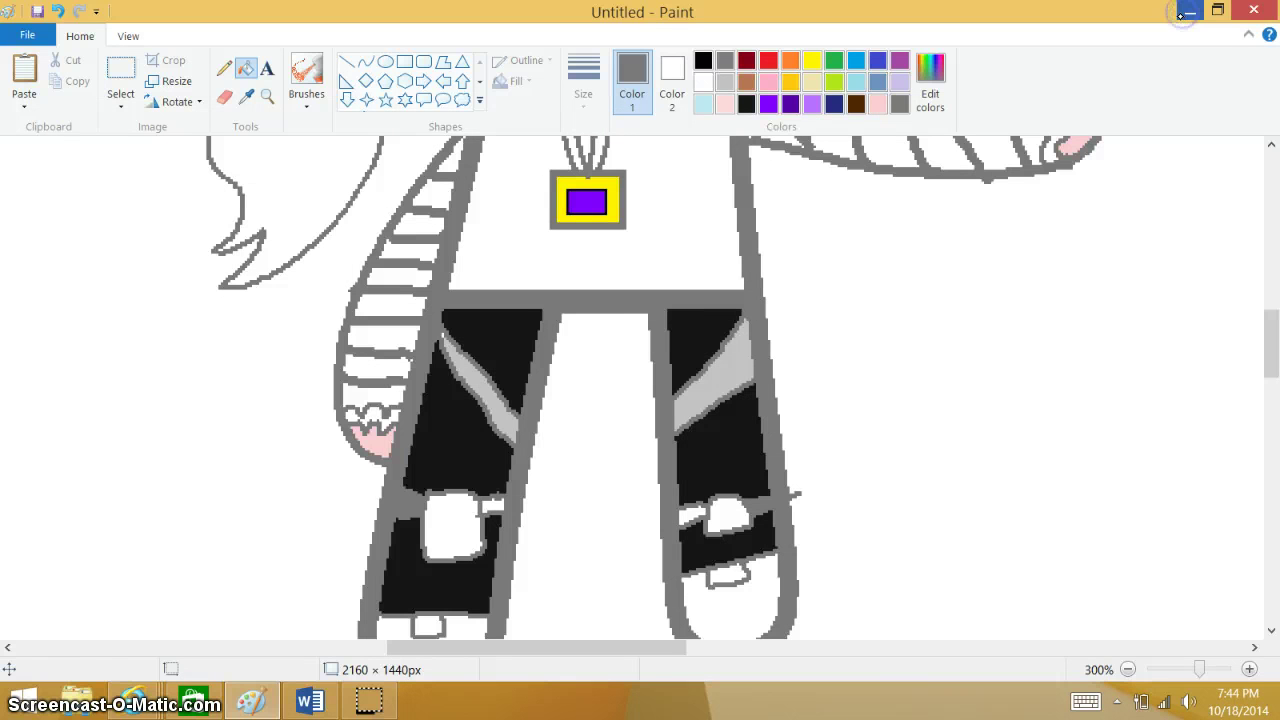
left_click(58, 11)
left_click(58, 11)
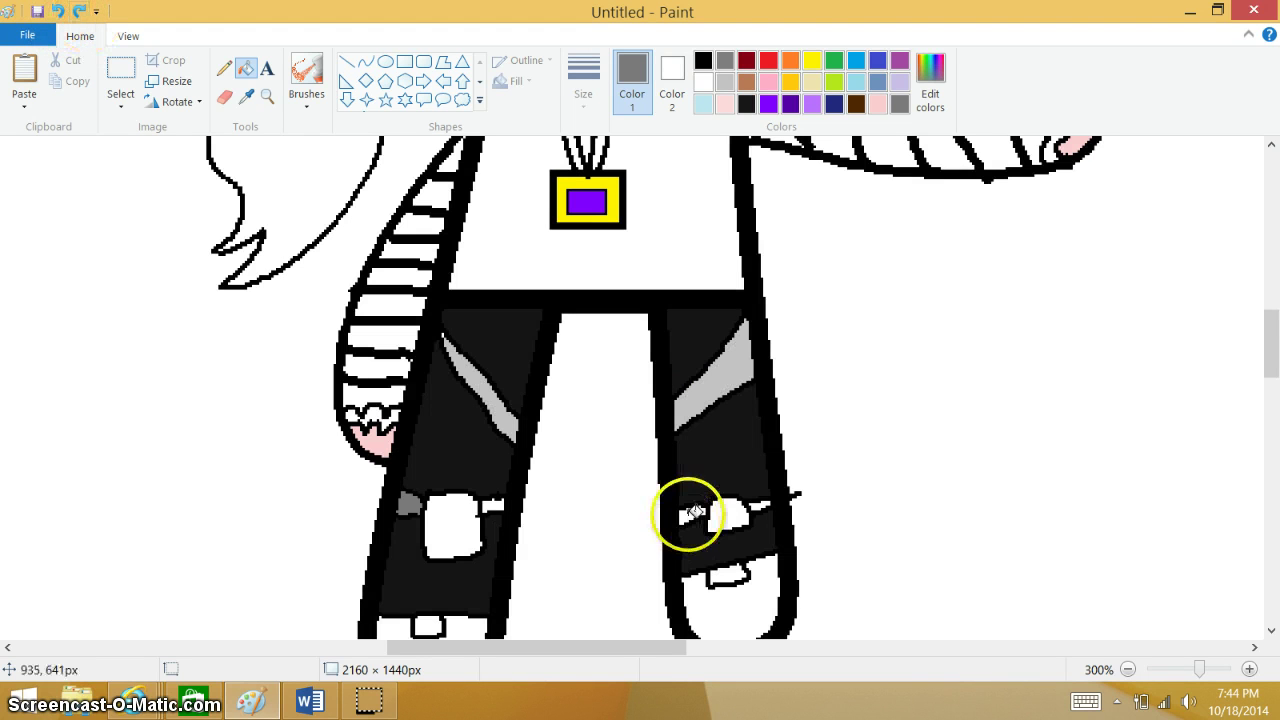
left_click(750, 507)
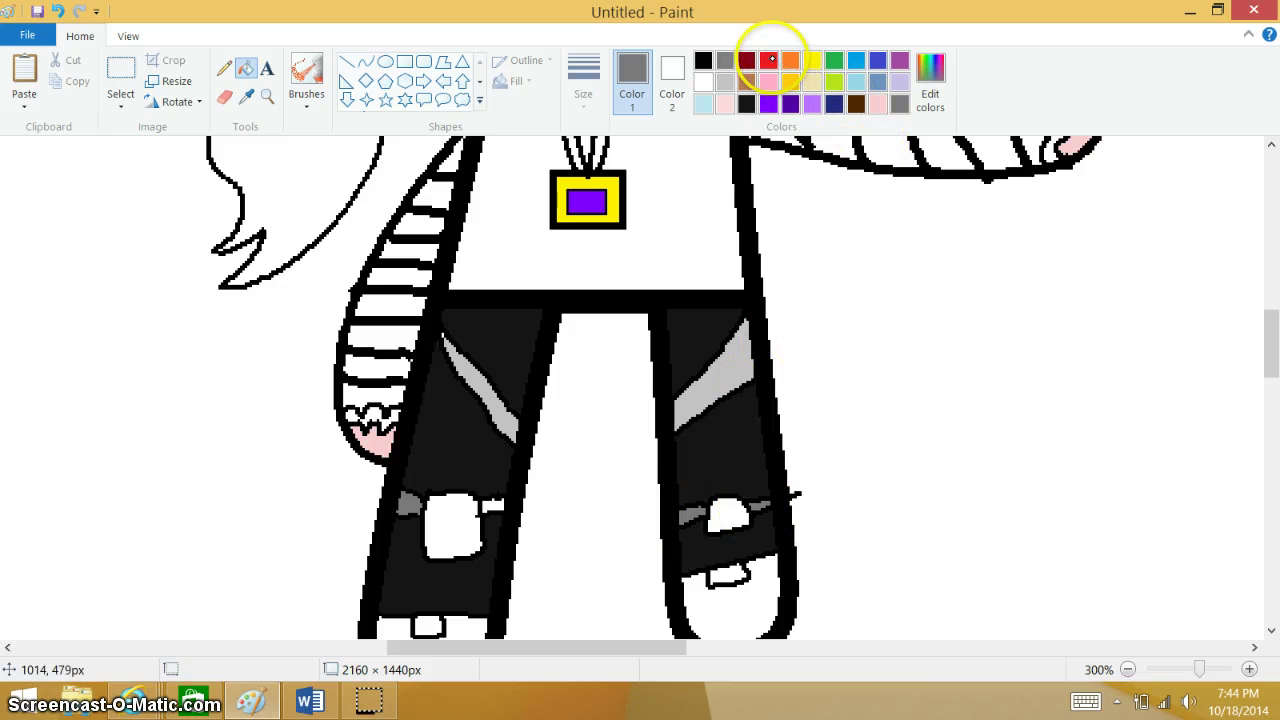
Fill both of the sunglasses character's shoes with dark red, leaving the small tabs white
left_click(768, 60)
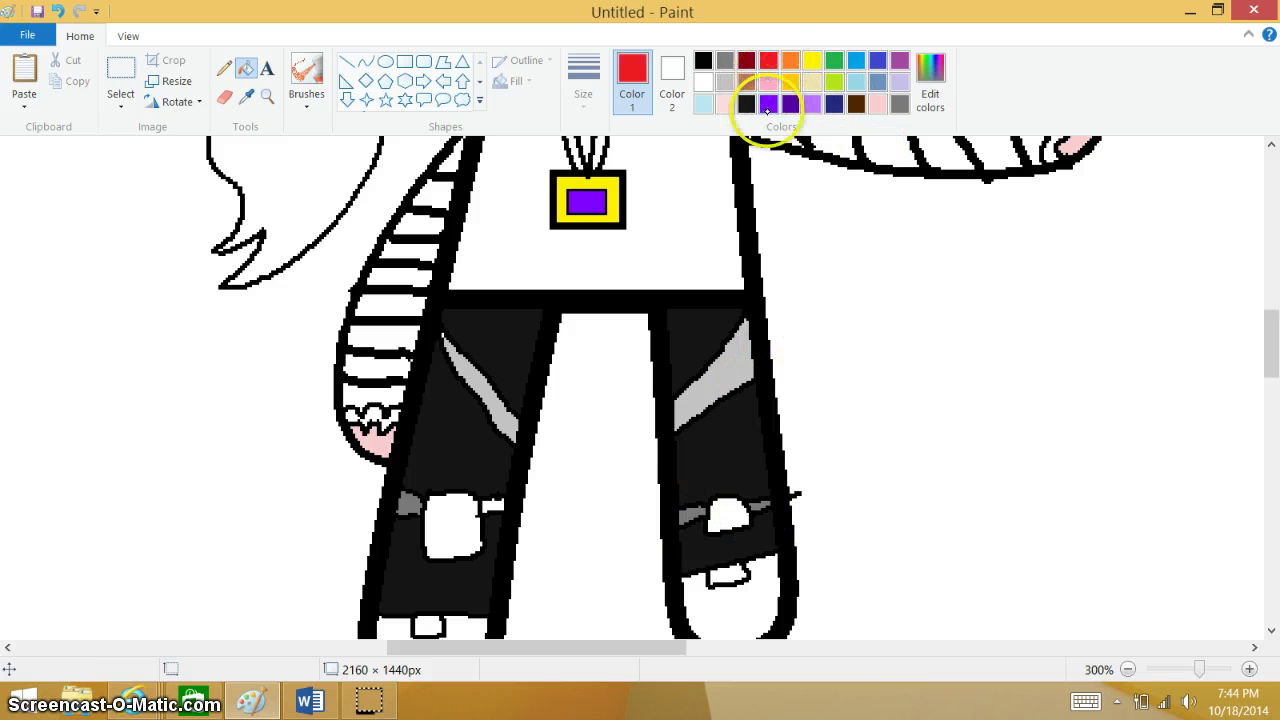
left_click(747, 60)
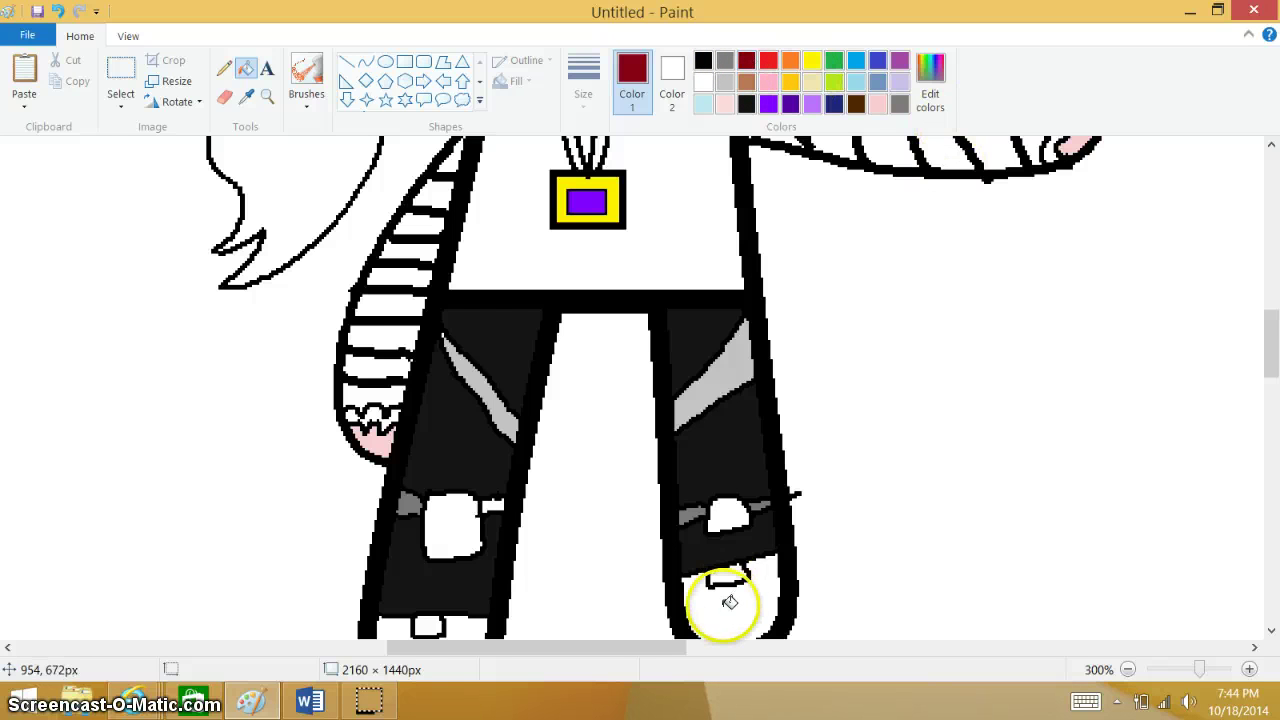
left_click(728, 600)
left_click(452, 626)
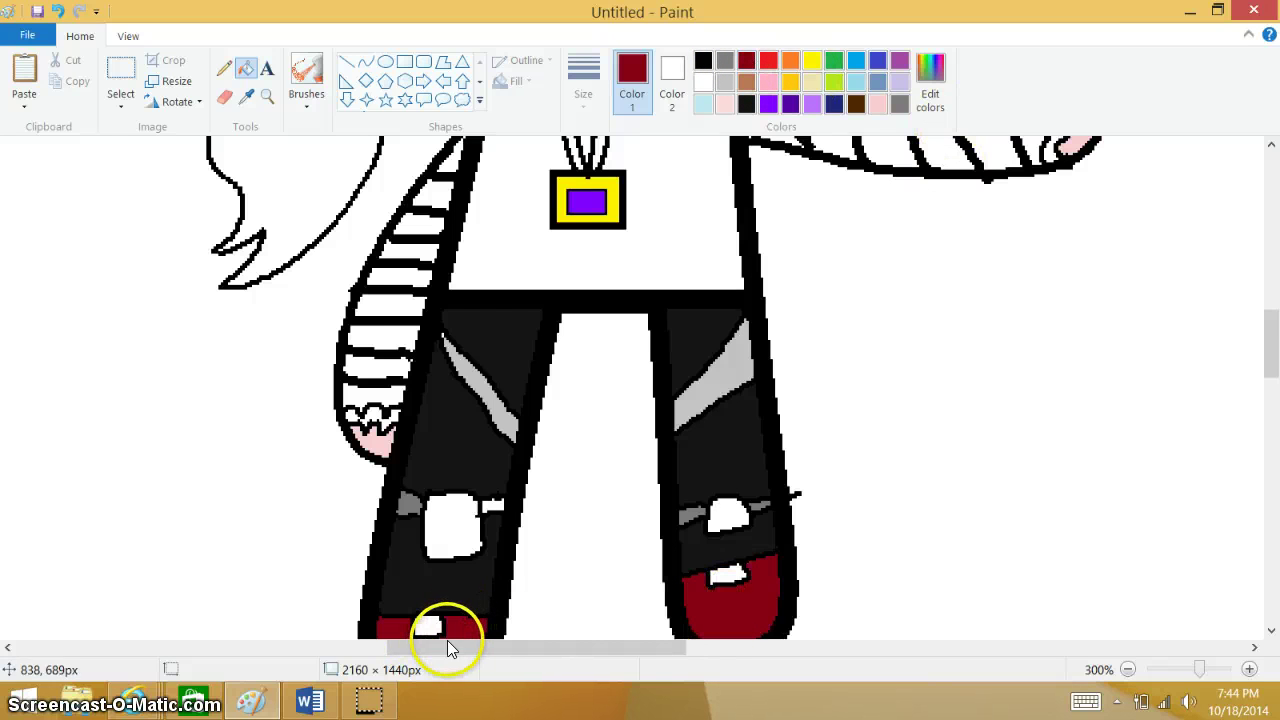
right_click(370, 705)
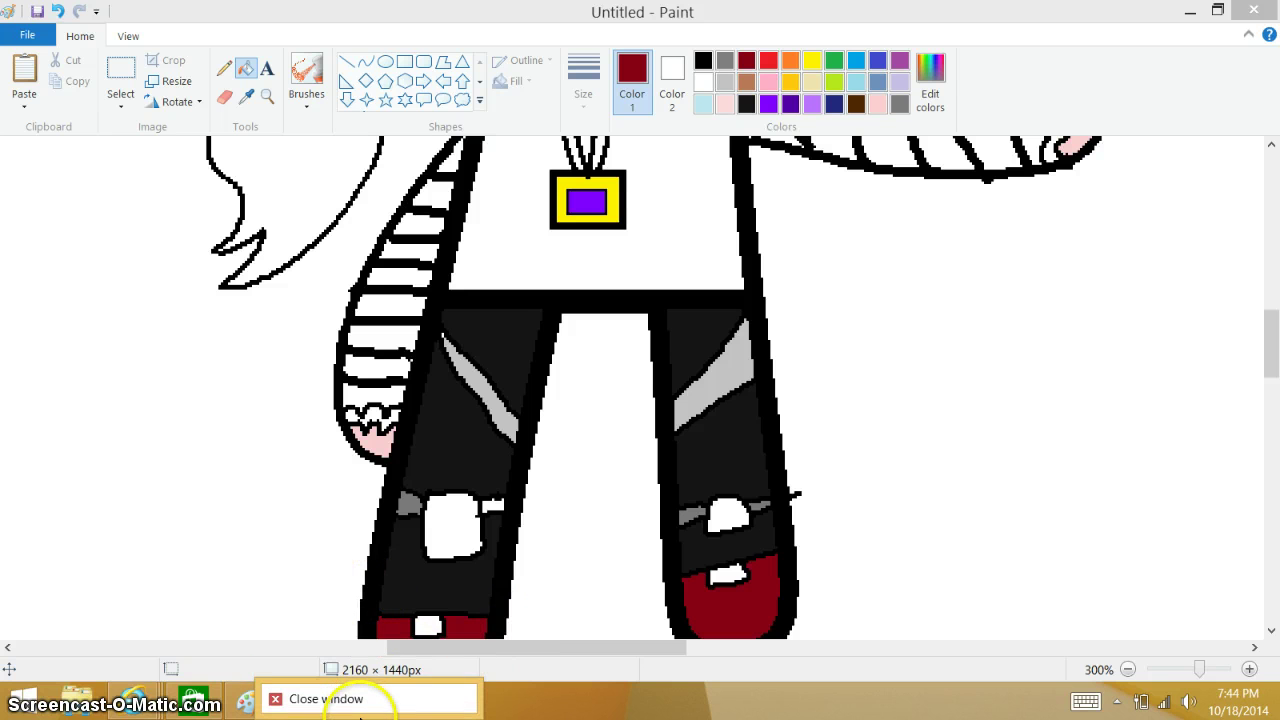
left_click(528, 457)
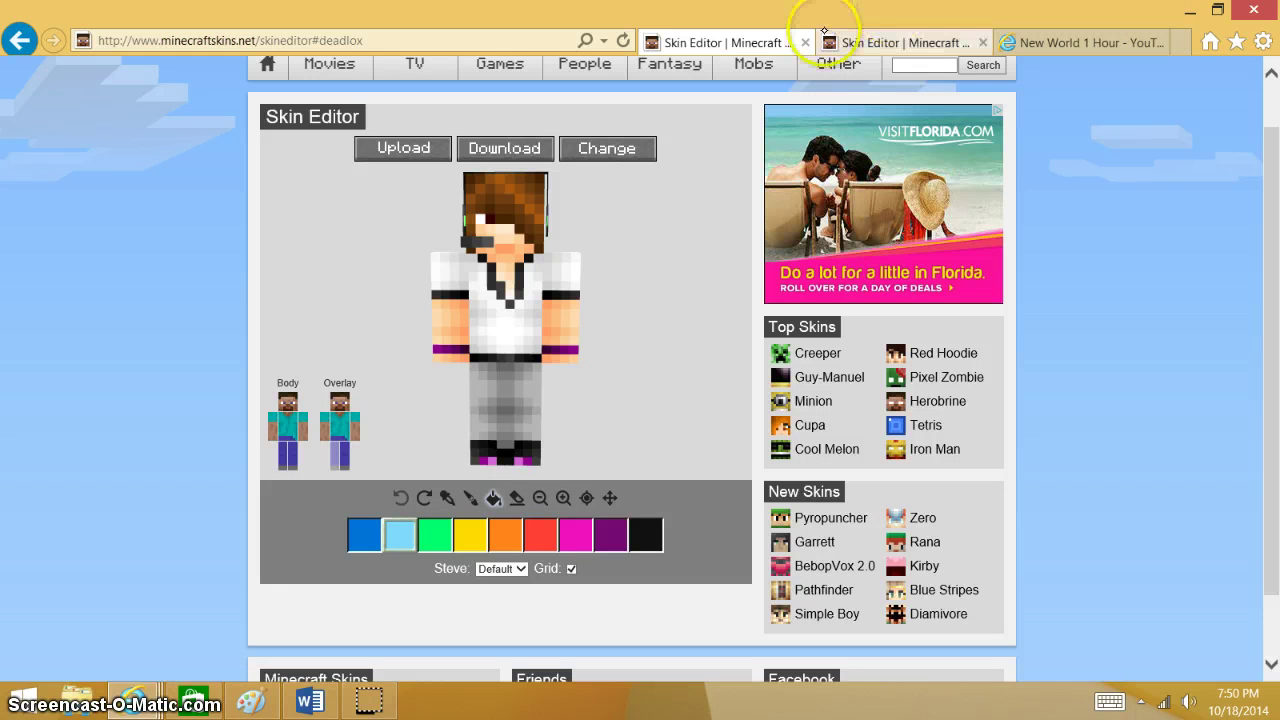
Resume the New World 1 Hour video in the browser and switch to the finished drawing in Paint
left_click(1066, 40)
left_click(470, 290)
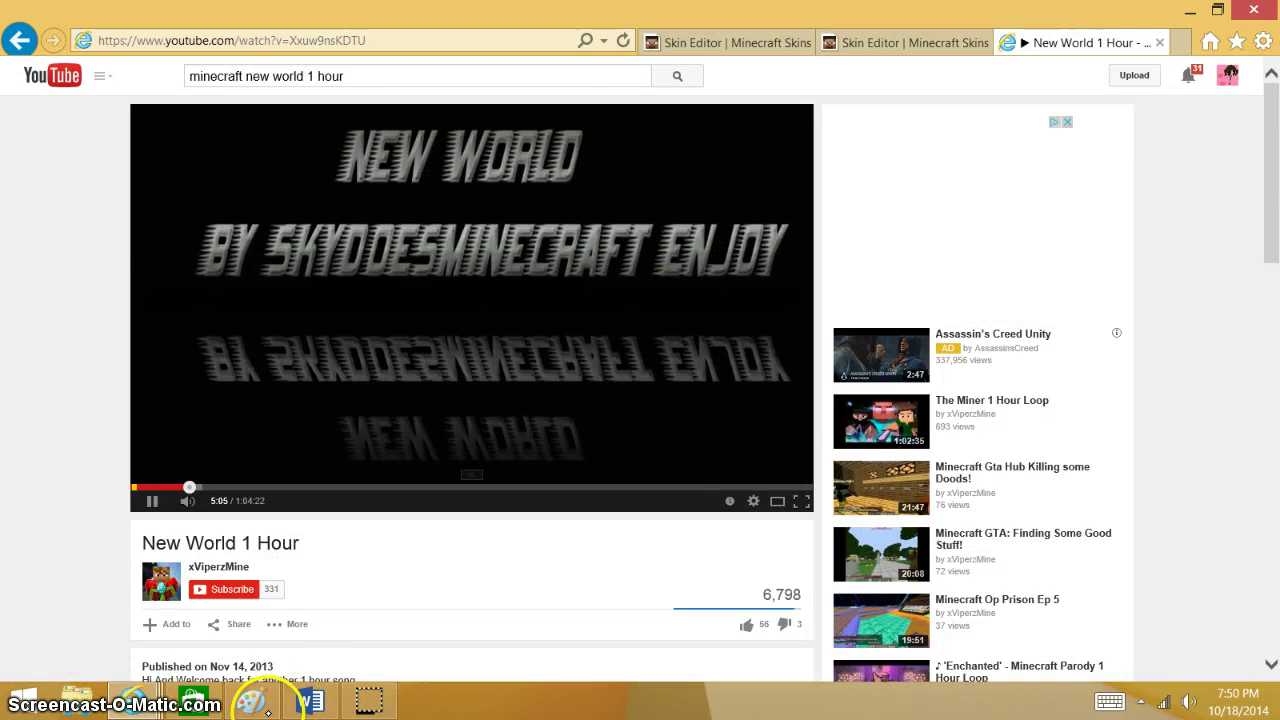
left_click(250, 702)
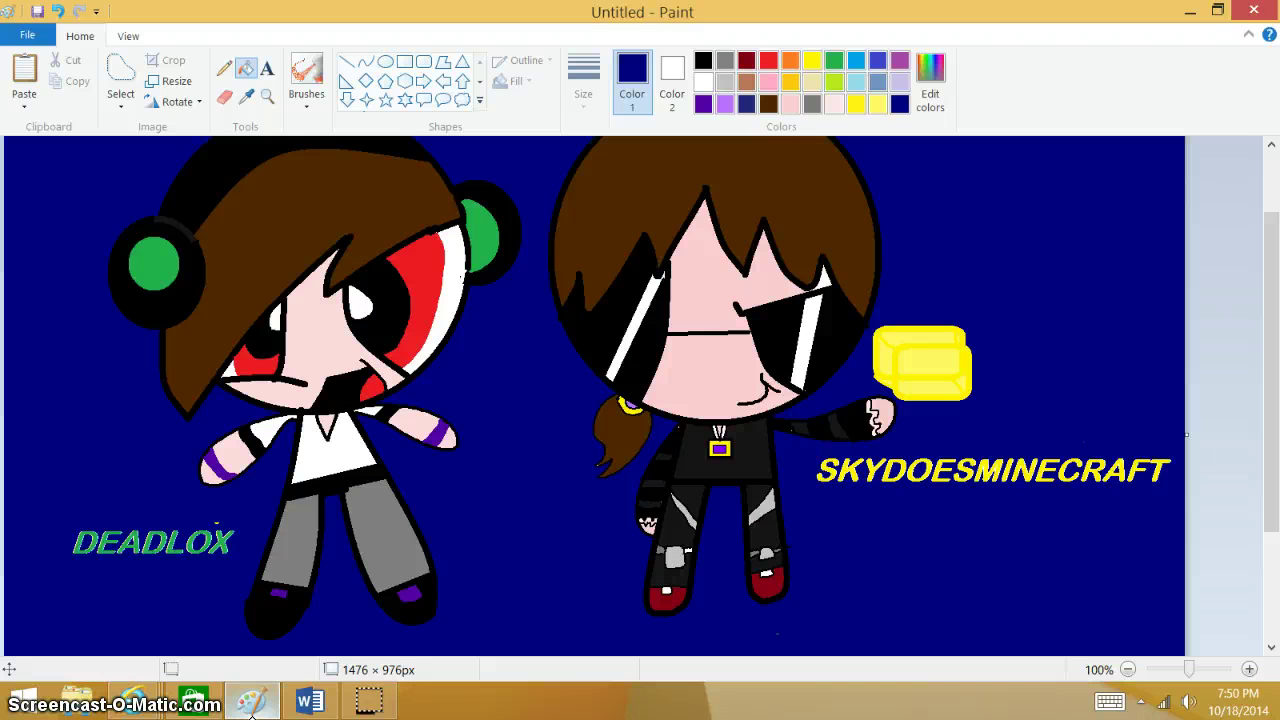
Replace the text in the Word document with "BUTTER XO"
left_click(309, 702)
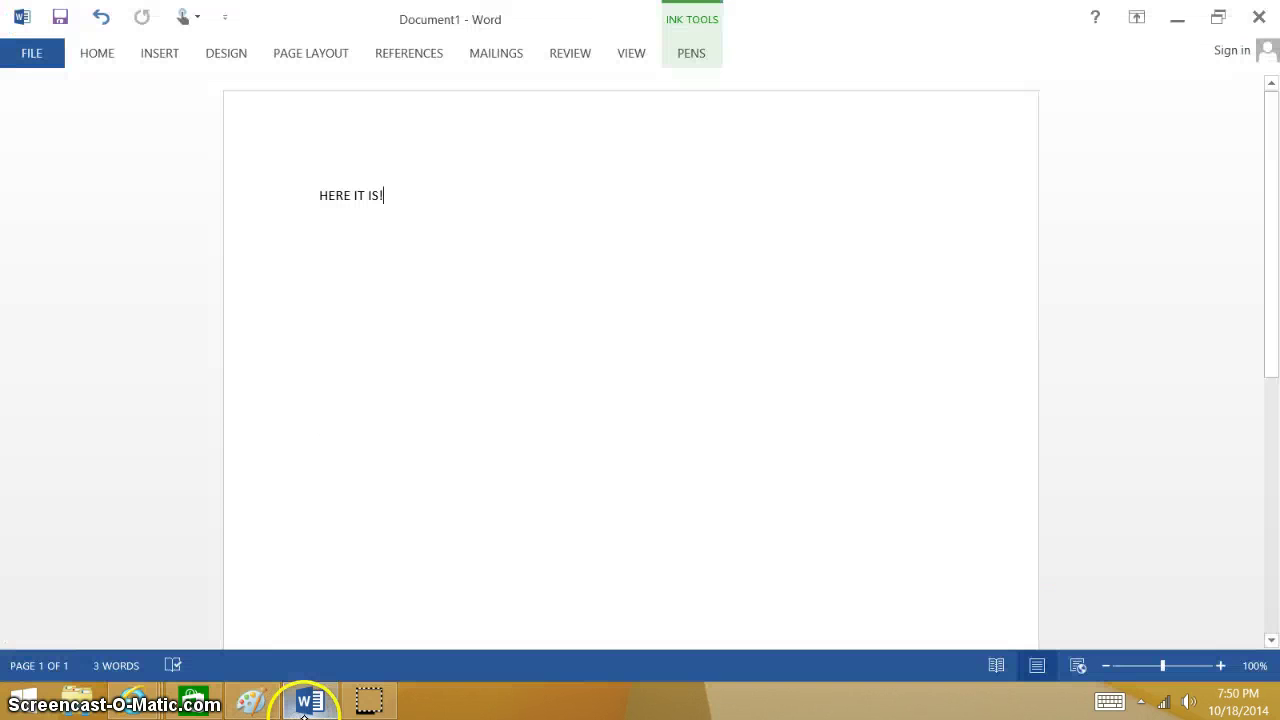
key("BackSpace")
key("BackSpace")
key("BackSpace")
key("BackSpace")
key("BackSpace")
key("BackSpace")
key("BackSpace")
key("BackSpace")
key("BackSpace")
key("BackSpace")
type("B")
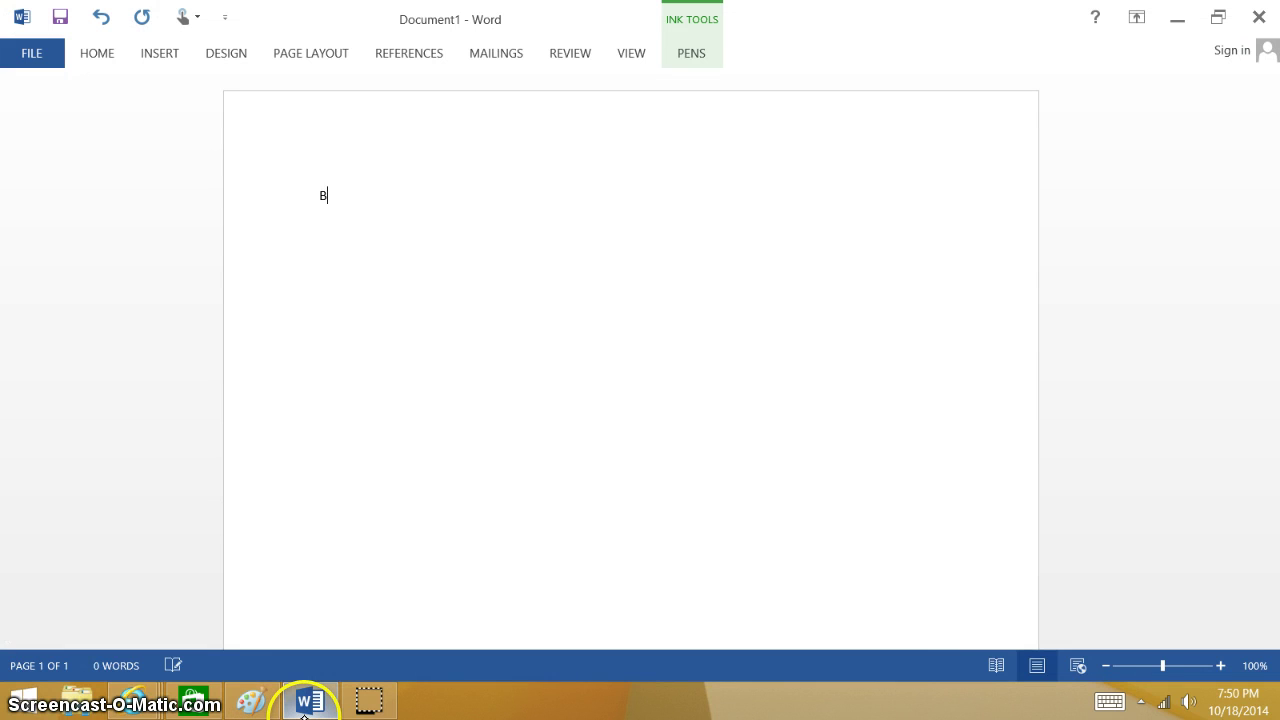
type("UTTER XO")
Replace the Word text with "SO YEA SKYLOX", and switch to Paint to show the finished drawing
key("BackSpace")
key("BackSpace")
key("BackSpace")
key("BackSpace")
key("BackSpace")
key("BackSpace")
key("BackSpace")
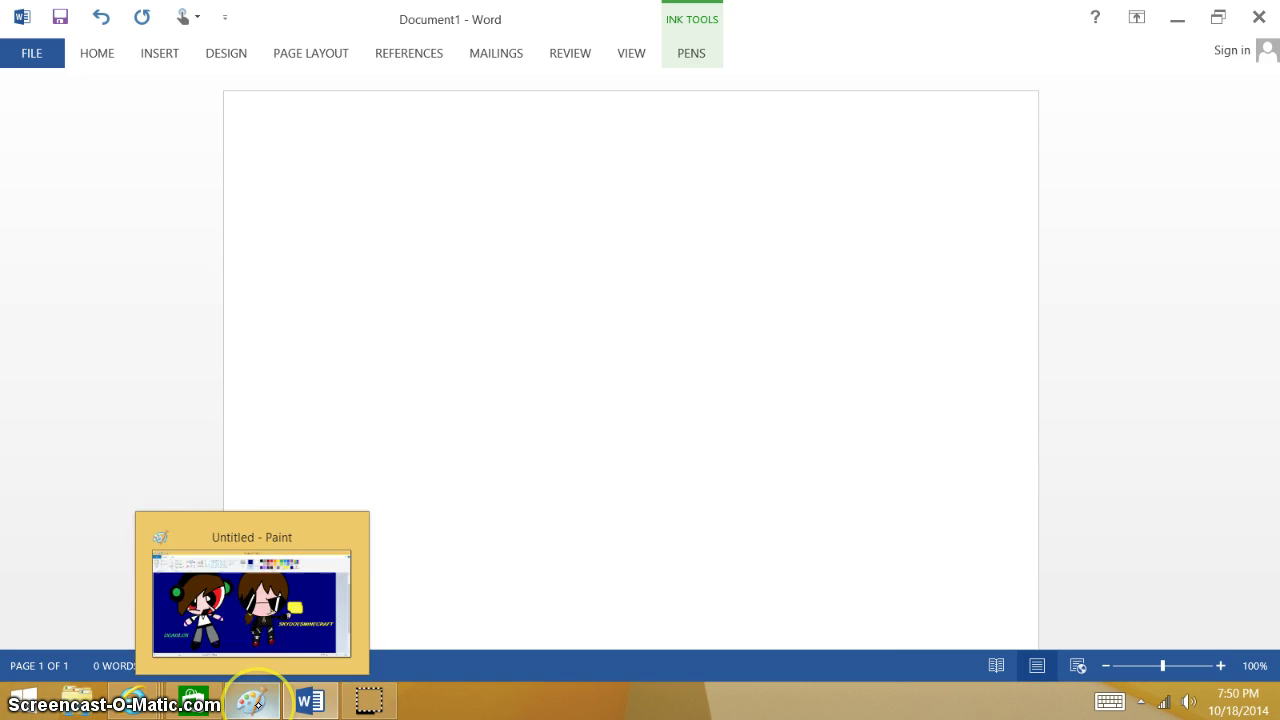
type("so YEA")
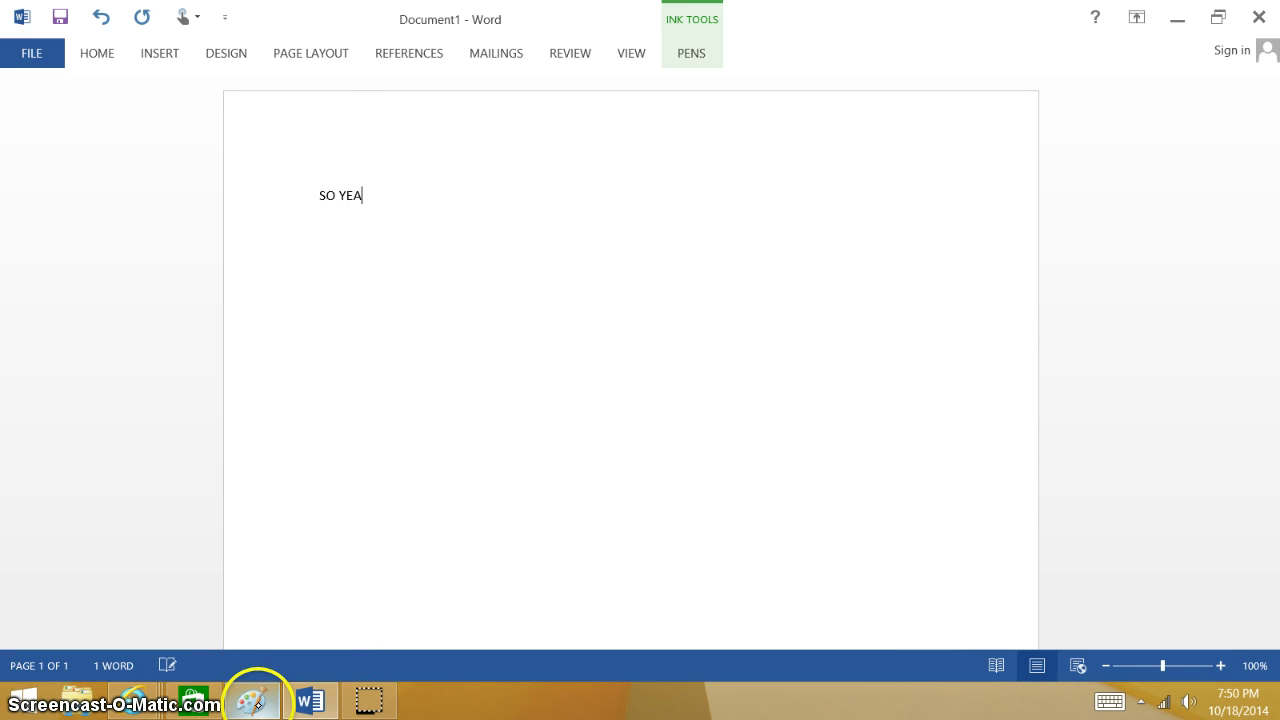
type(" SKYLOX")
left_click(254, 702)
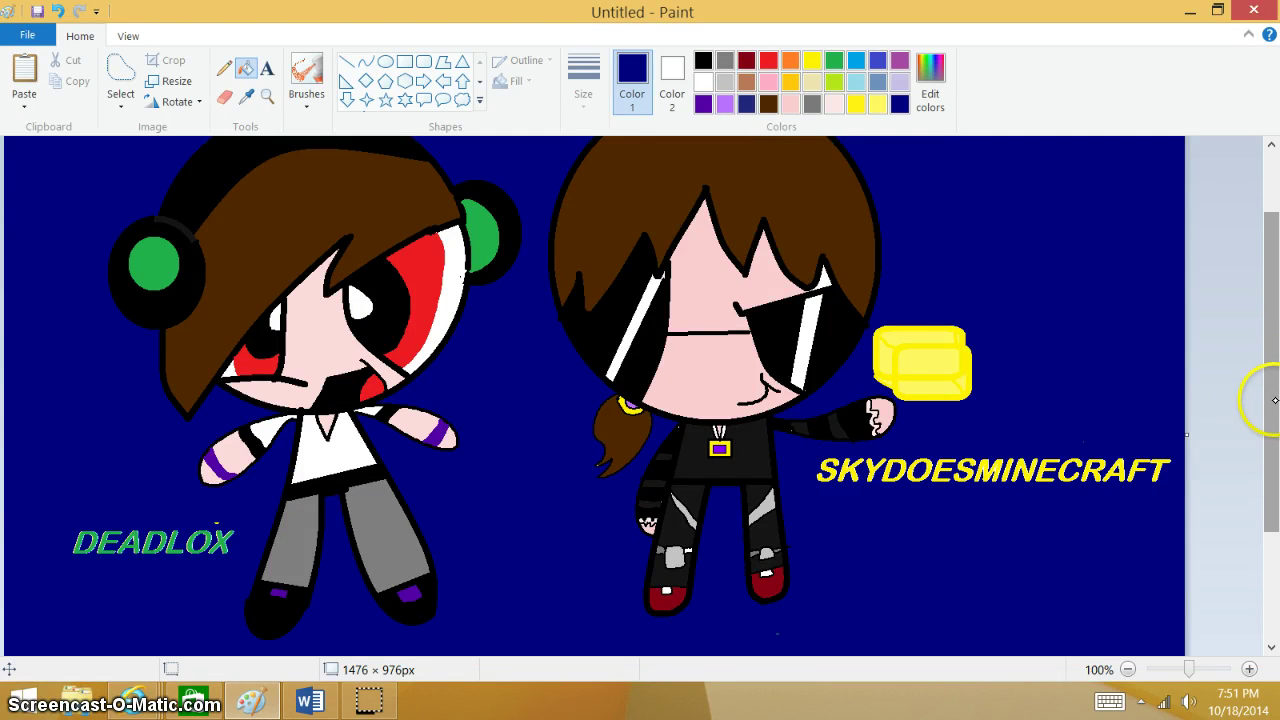
mouse_move(1257, 400)
left_mouse_down()
mouse_move(1255, 334)
mouse_move(1243, 406)
mouse_move(1248, 390)
left_mouse_up()
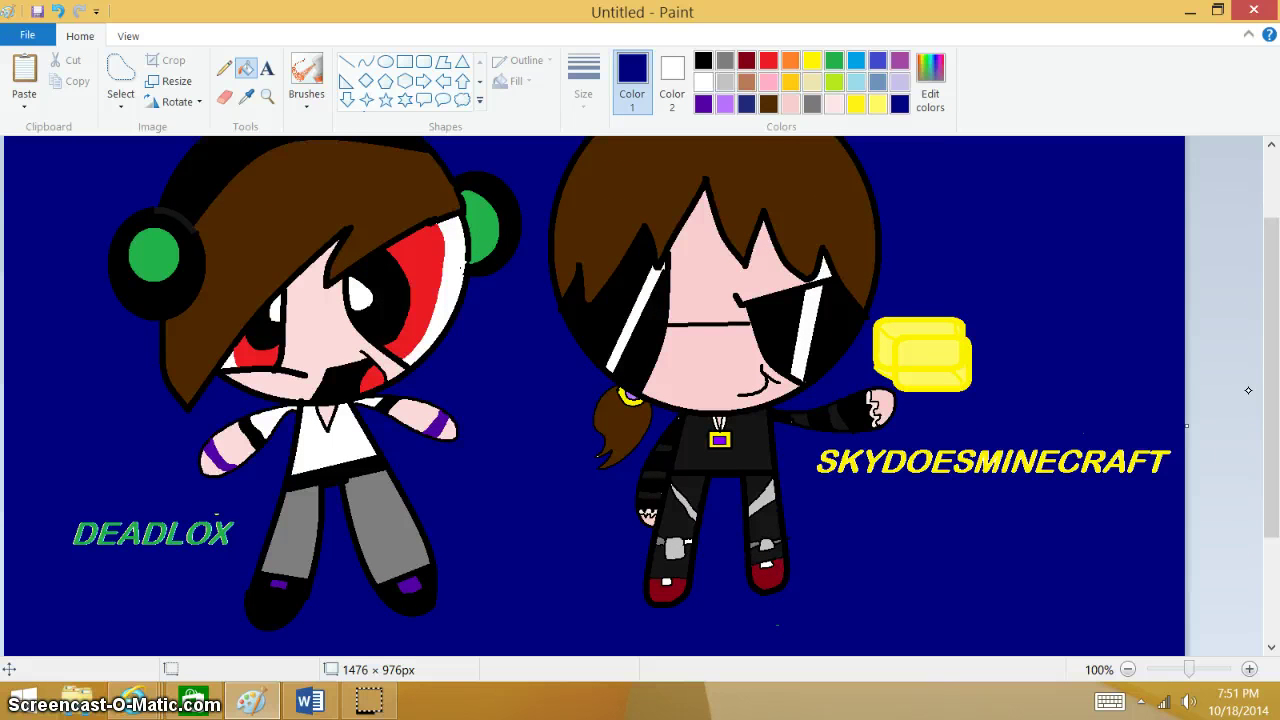
Return to the Word document and replace its text with "NOT LIKE THE OTHERS X"
left_click(251, 701)
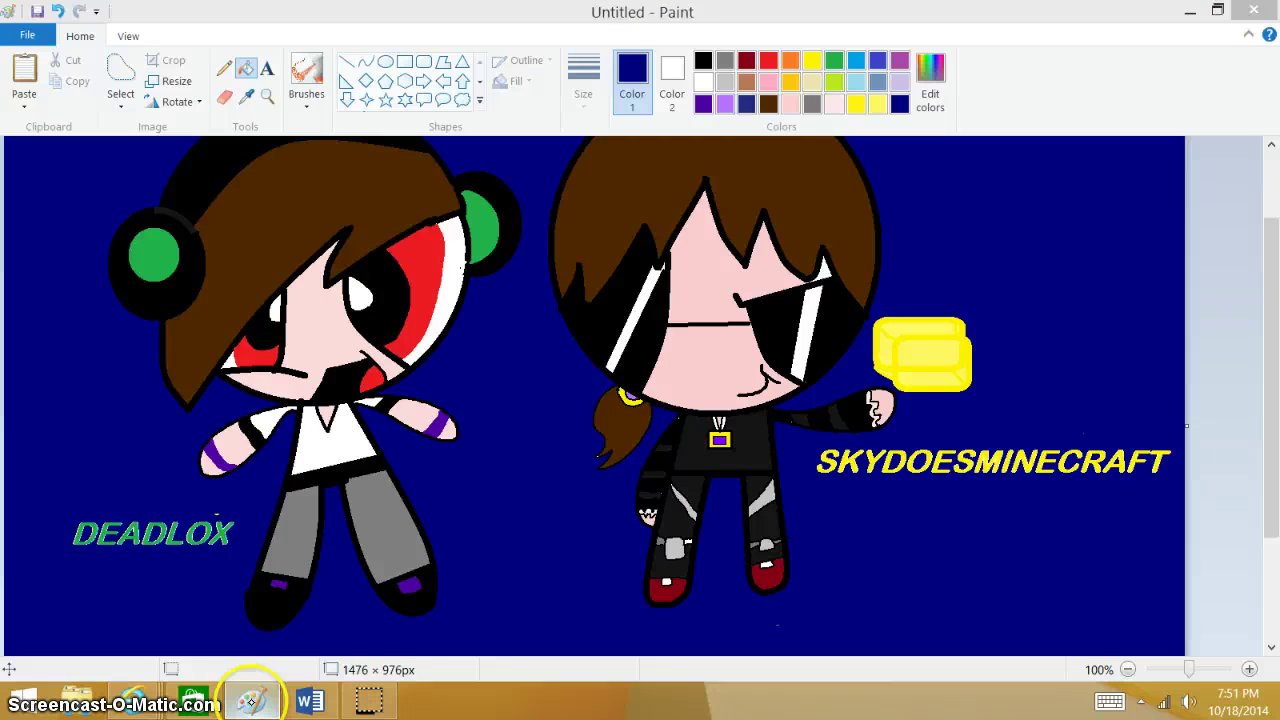
key("BackSpace")
key("BackSpace")
key("BackSpace")
key("BackSpace")
key("BackSpace")
key("BackSpace")
key("BackSpace")
key("BackSpace")
key("BackSpace")
key("BackSpace")
key("BackSpace")
key("BackSpace")
key("BackSpace")
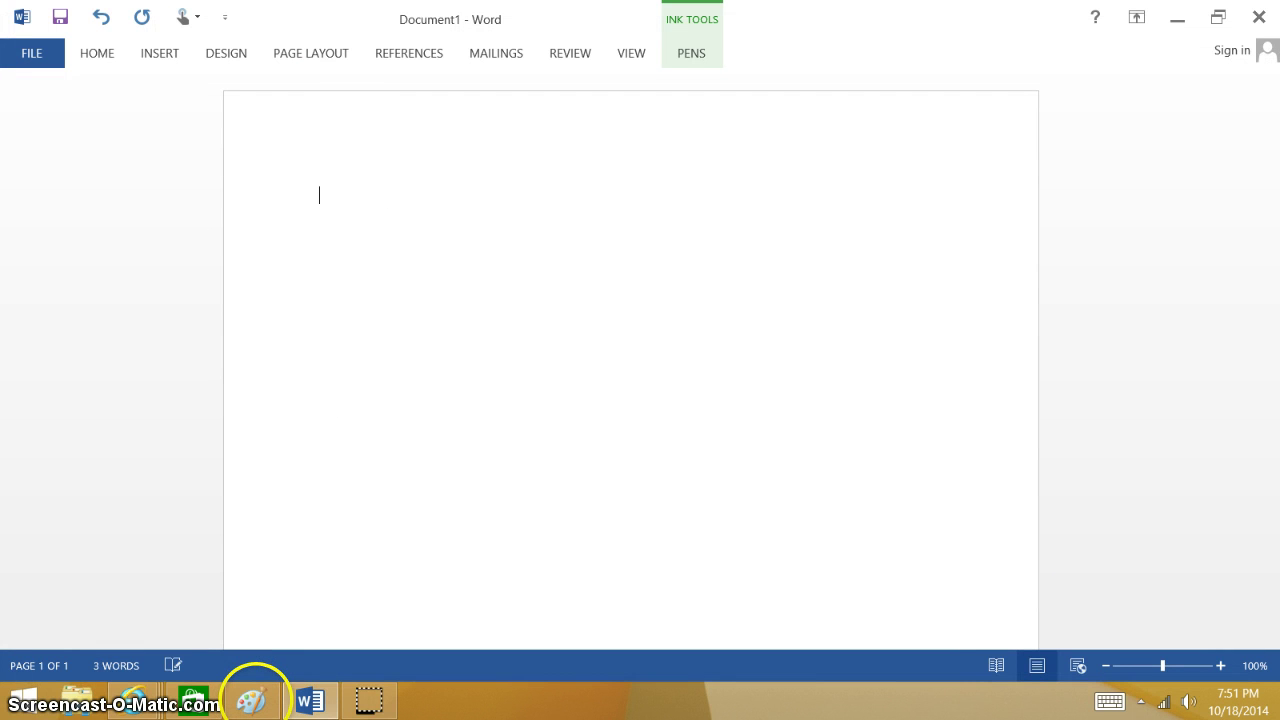
type("NOT LIKE THE O")
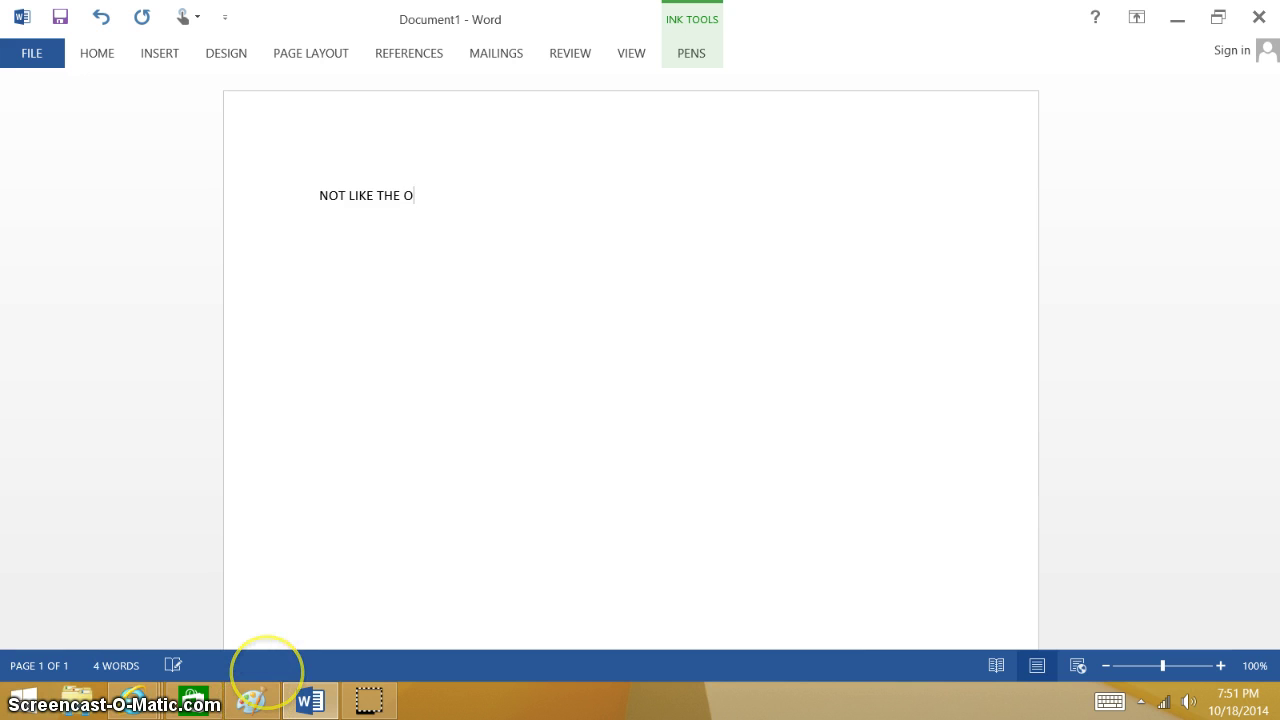
type("THERS X")
Replace the Word text with the closing message "WELL BY", and switch back to the finished drawing in Paint
key("BackSpace")
key("BackSpace")
key("BackSpace")
key("BackSpace")
key("BackSpace")
key("BackSpace")
key("BackSpace")
key("BackSpace")
key("BackSpace")
key("BackSpace")
key("BackSpace")
key("BackSpace")
key("BackSpace")
key("BackSpace")
key("BackSpace")
key("BackSpace")
key("BackSpace")
key("BackSpace")
key("BackSpace")
key("BackSpace")
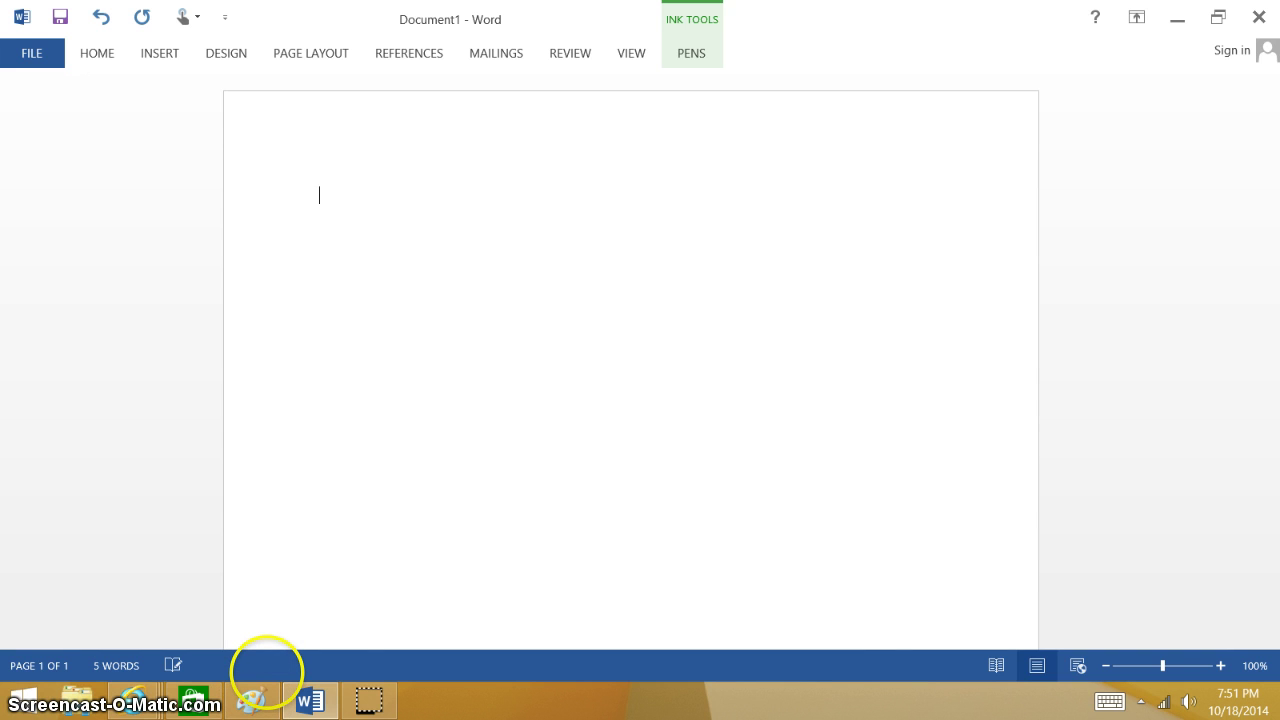
type("wELL BY")
left_click(1177, 18)
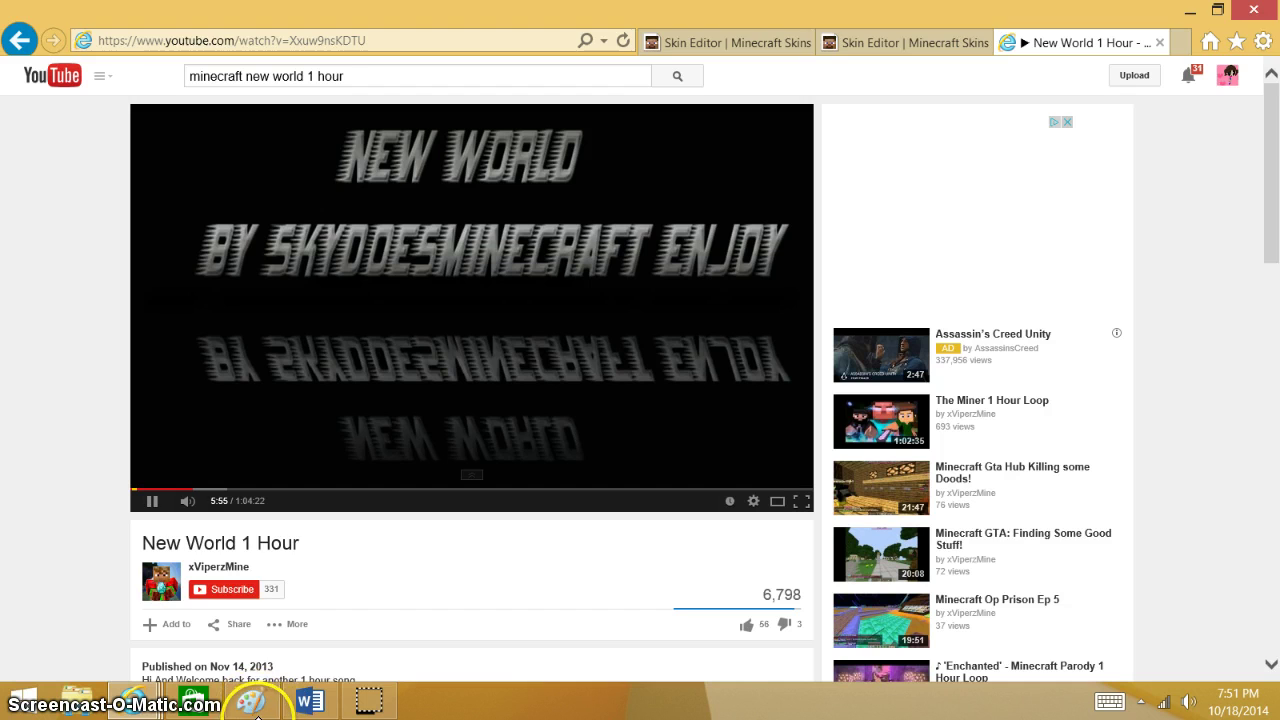
left_click(251, 703)
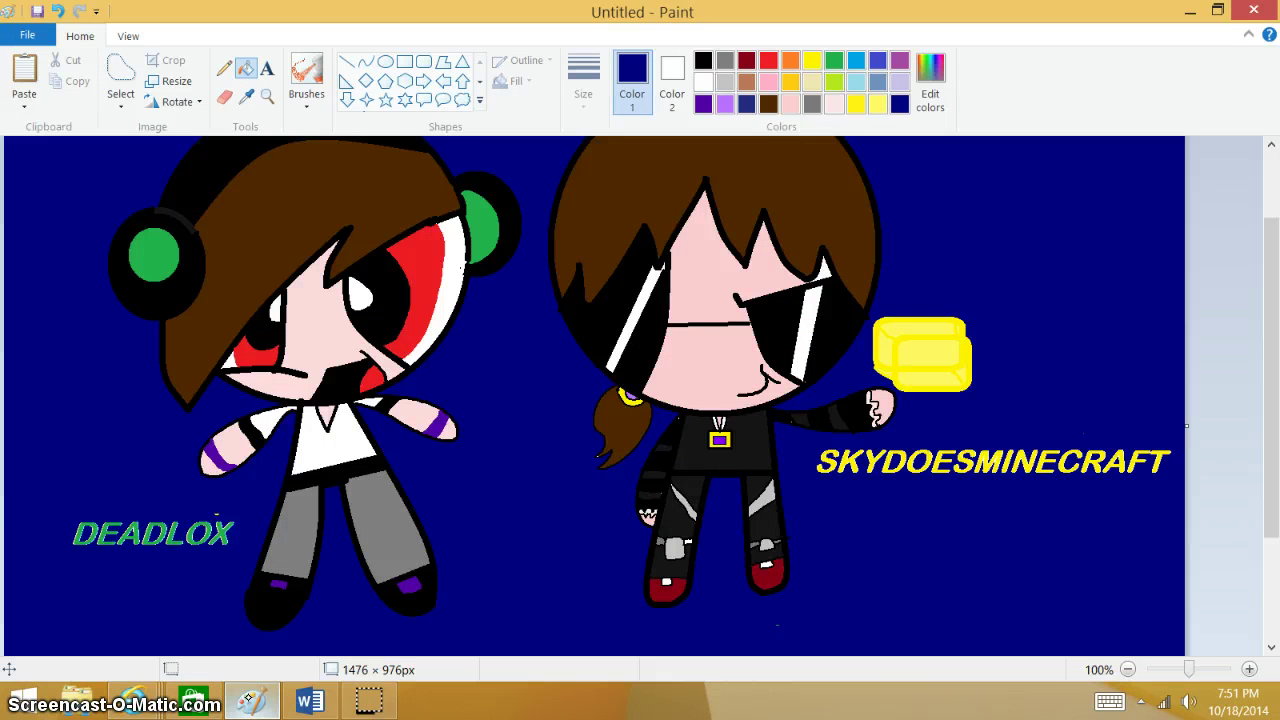